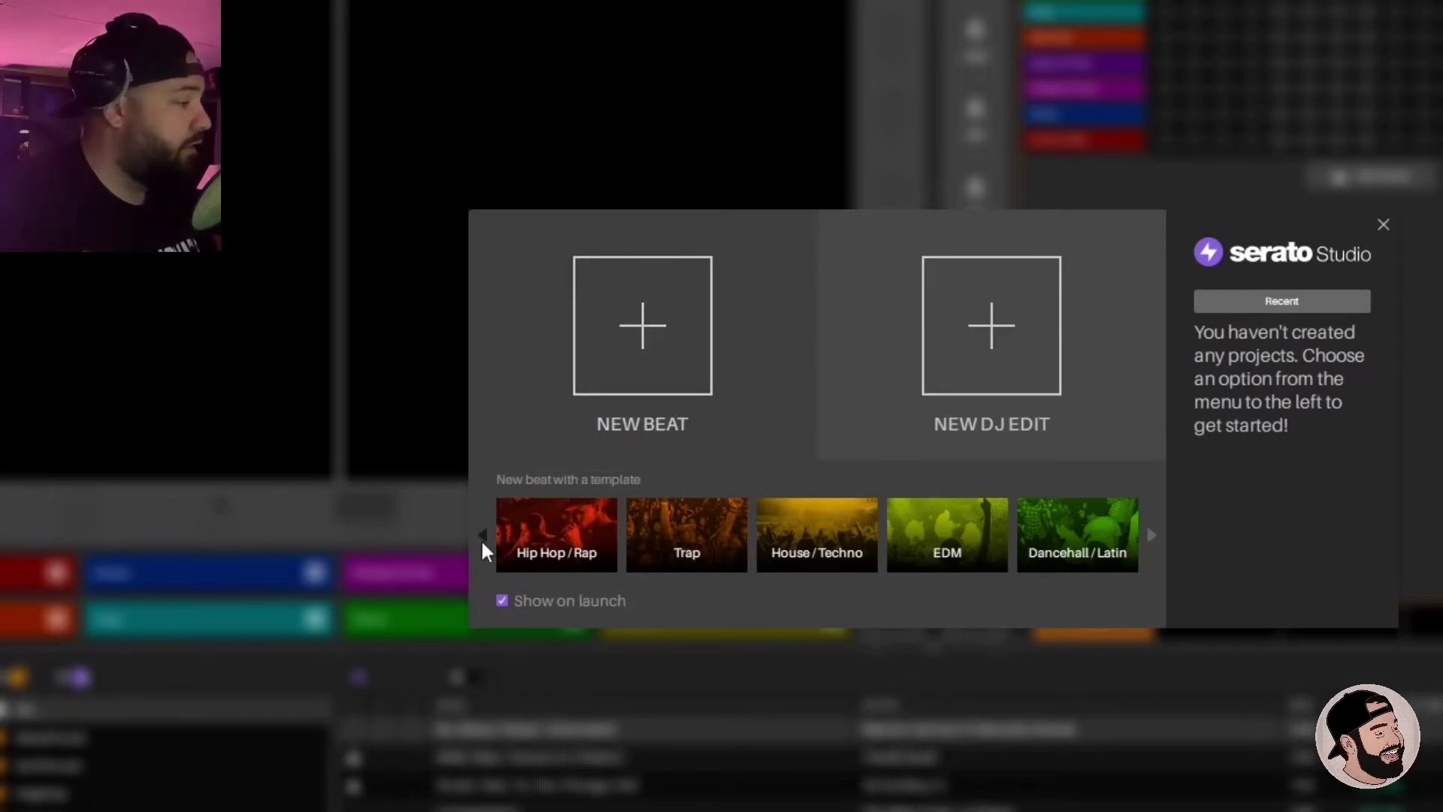
{"action": "left_click", "coordinate": [684, 554]}
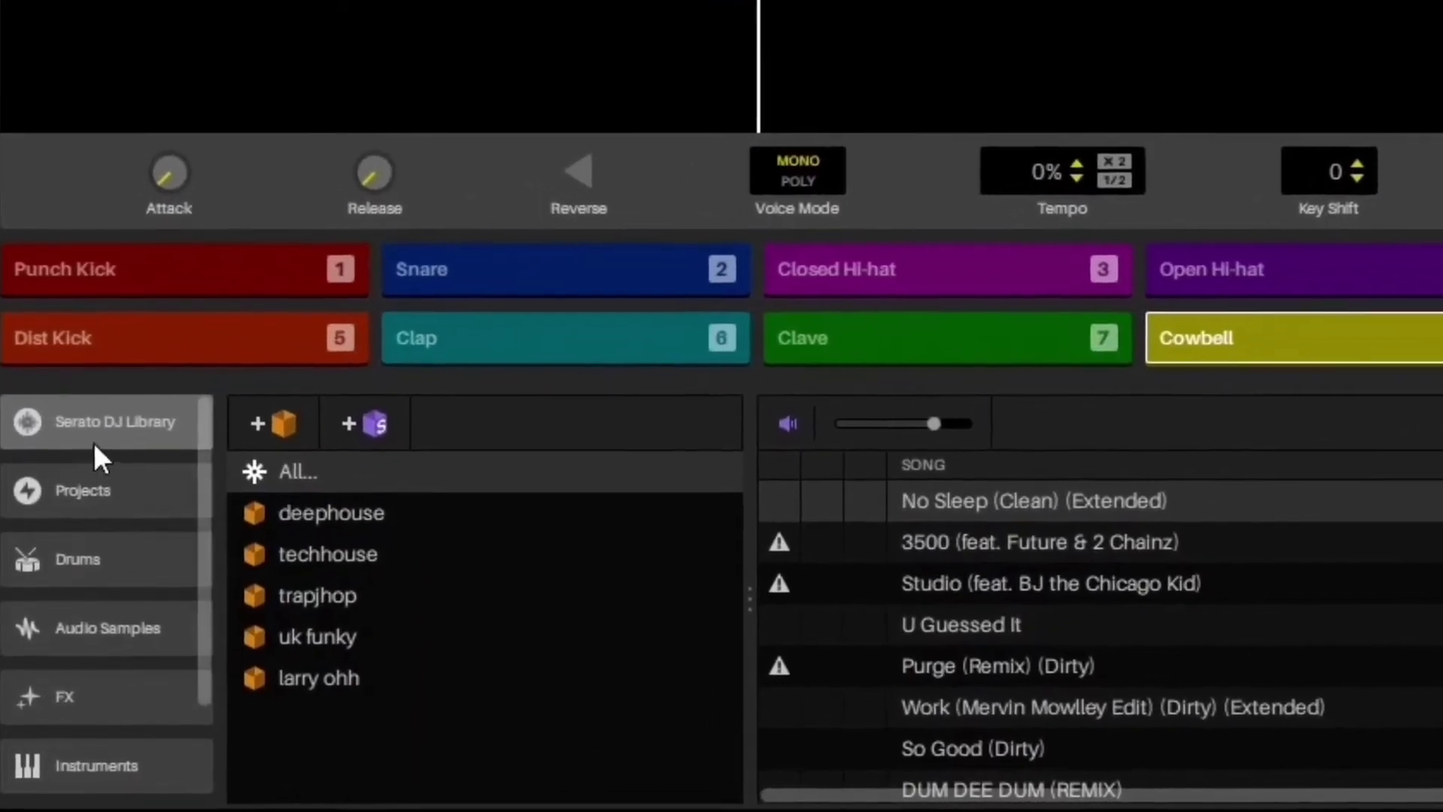
Step: Load the Space Percussion Drum Kit from All Drum Kits onto the drum deck
{"action": "left_click", "coordinate": [139, 432]}
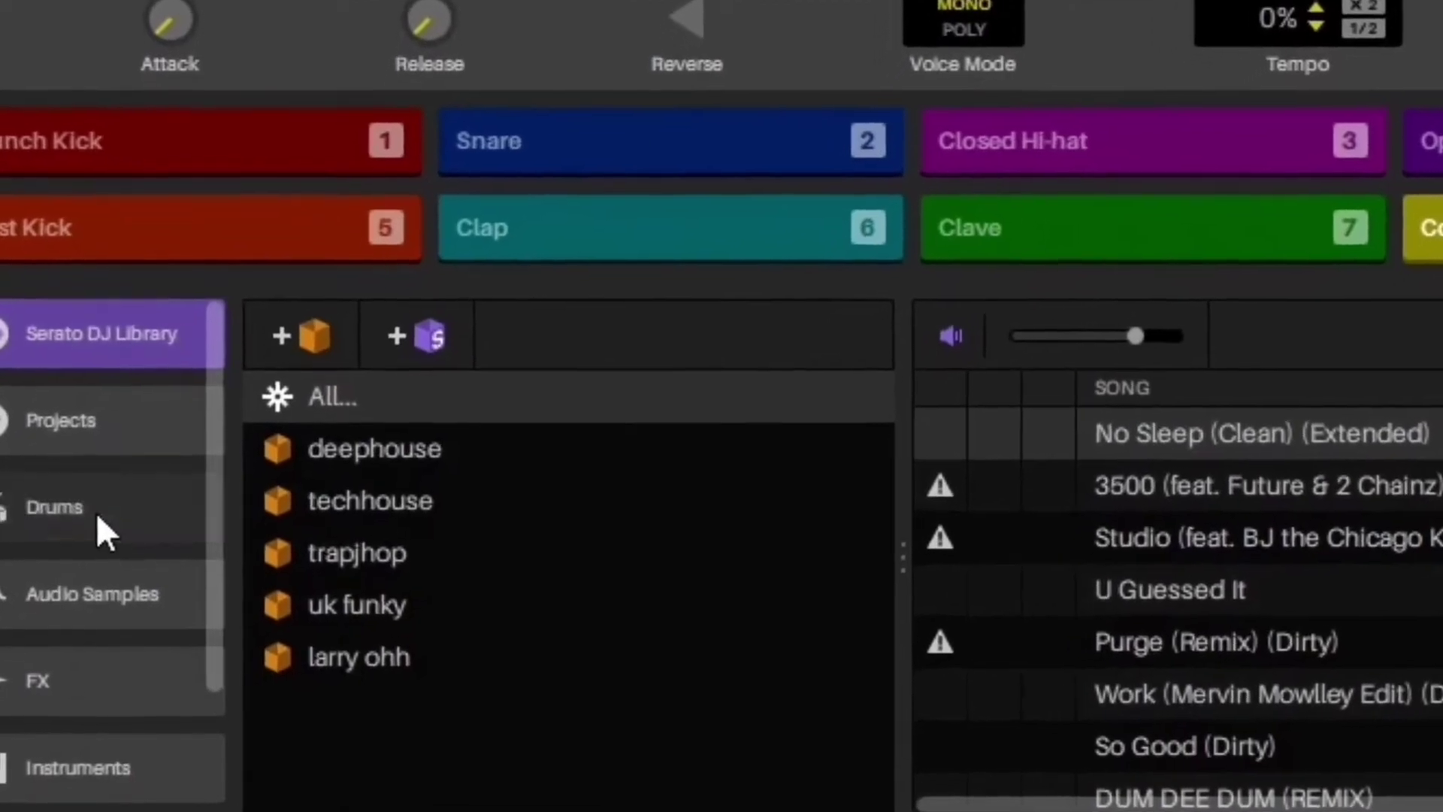
{"action": "left_click", "coordinate": [98, 515]}
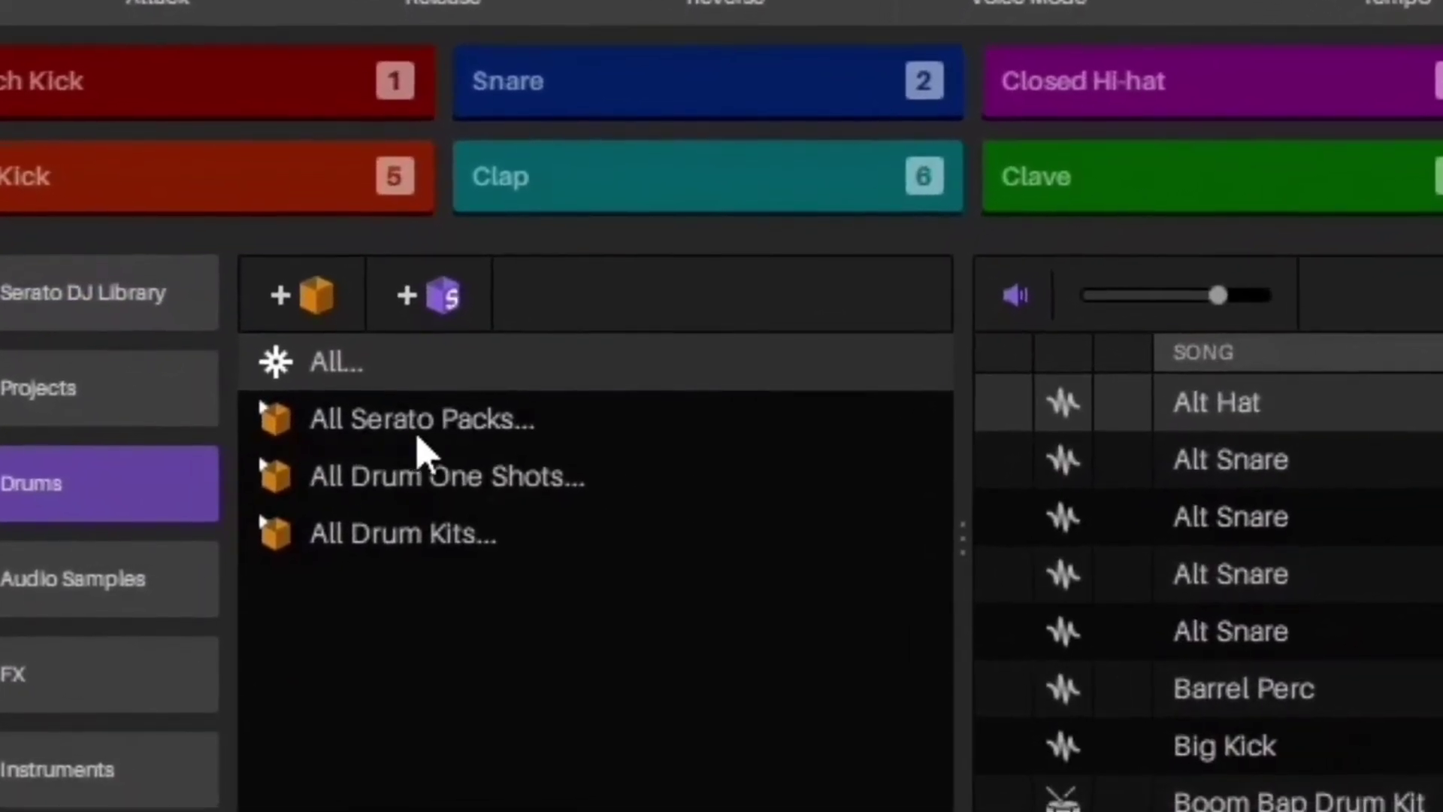
{"action": "left_click", "coordinate": [410, 481]}
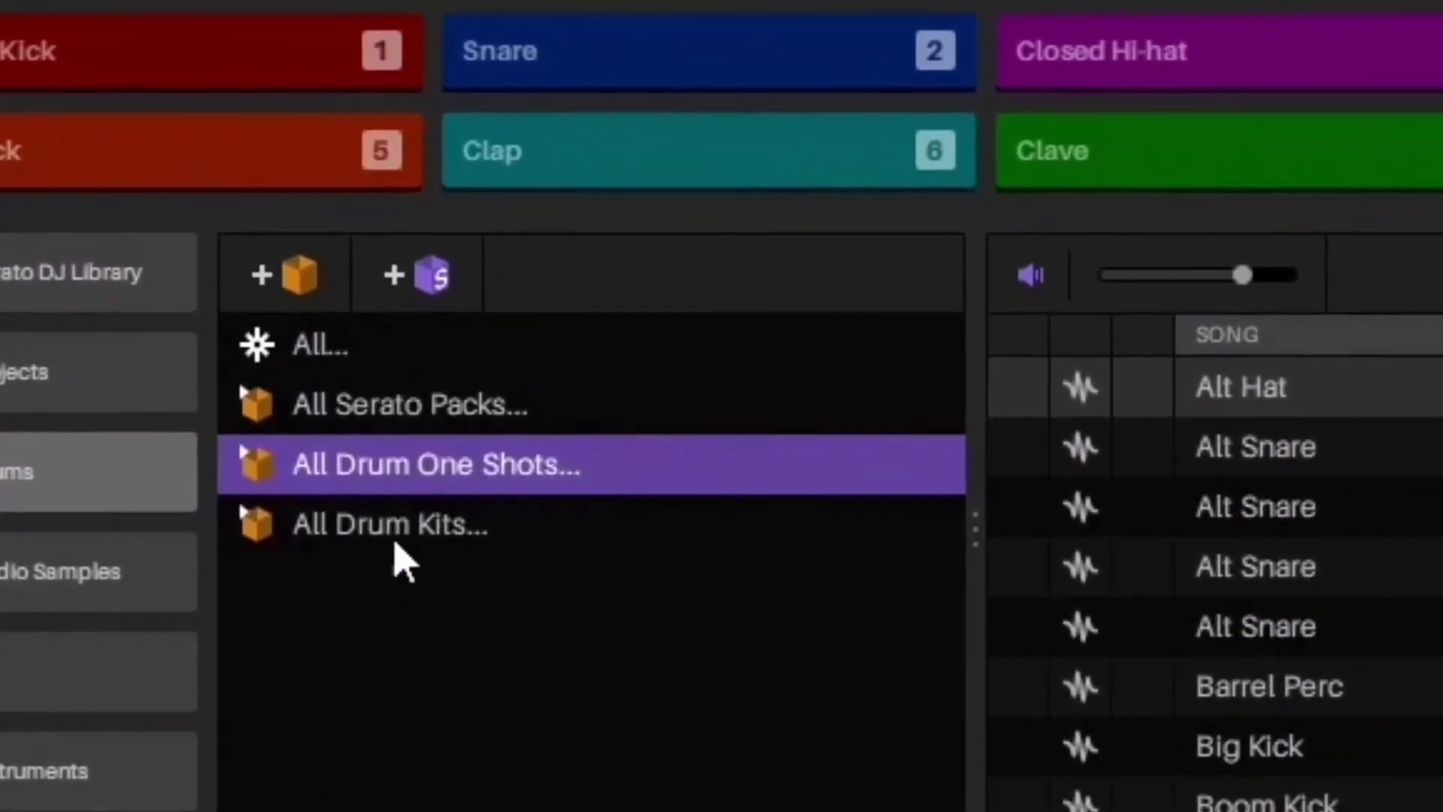
{"action": "left_click", "coordinate": [399, 535]}
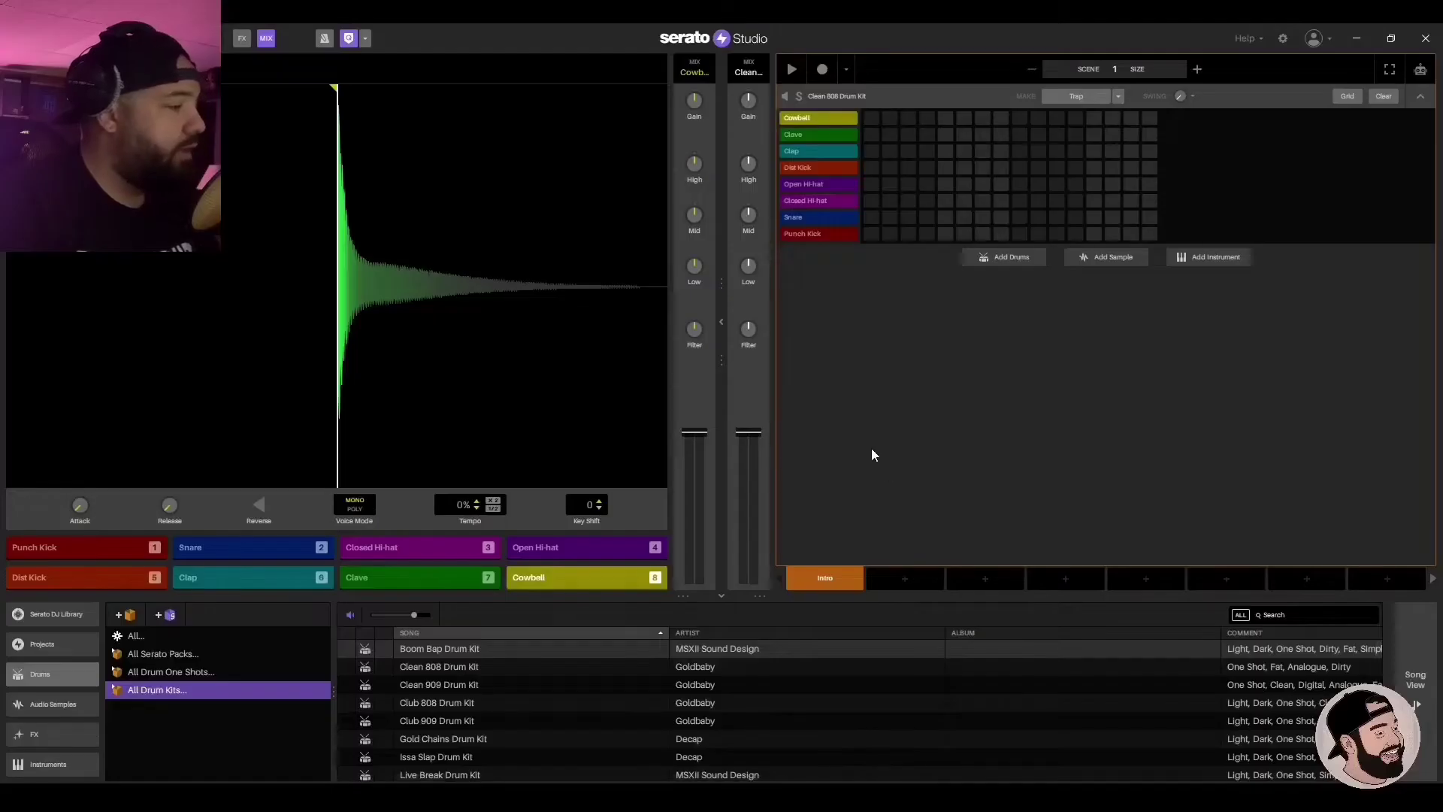
{"action": "scroll", "coordinate": [440, 688], "scroll_direction": "down", "scroll_amount": 3}
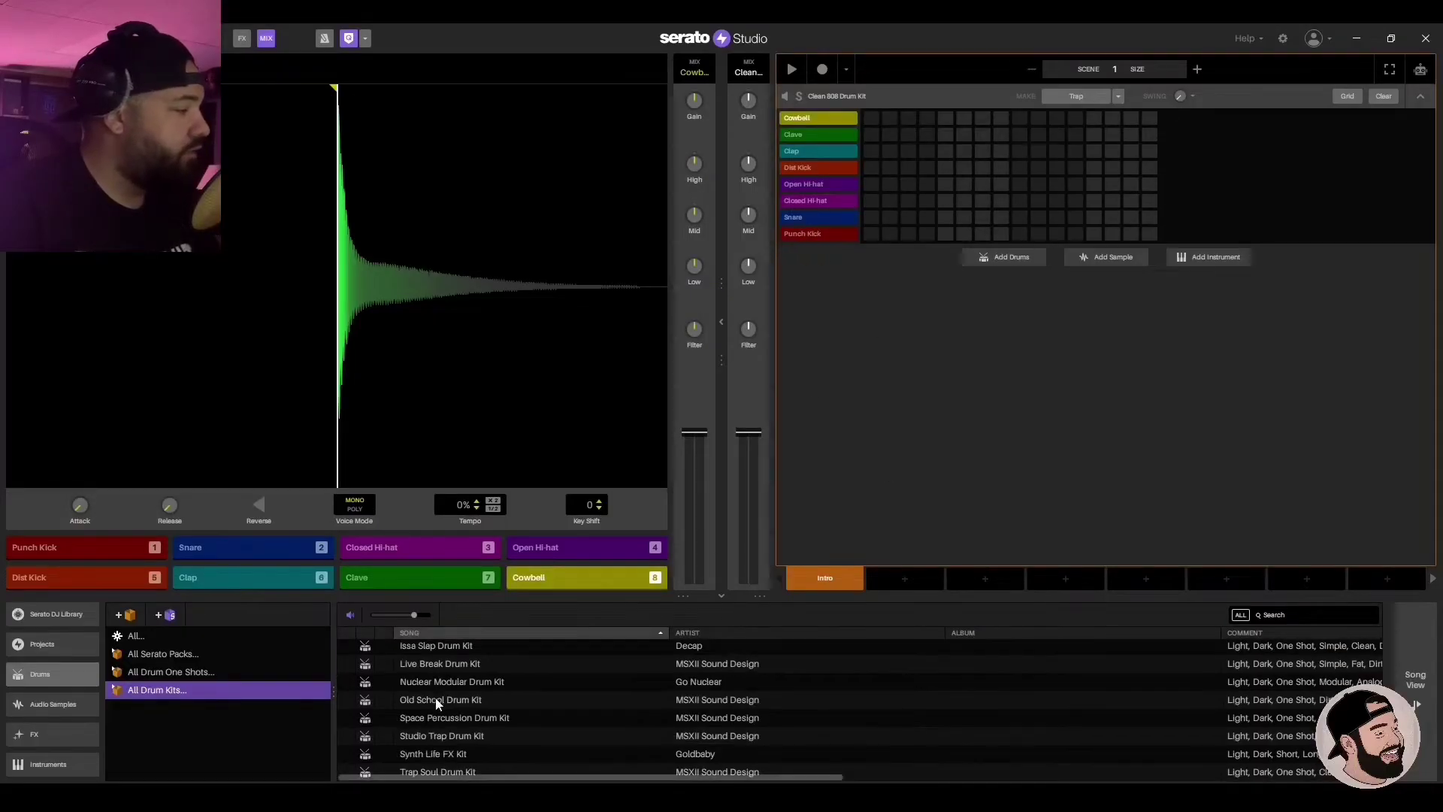
{"action": "left_click", "coordinate": [436, 698]}
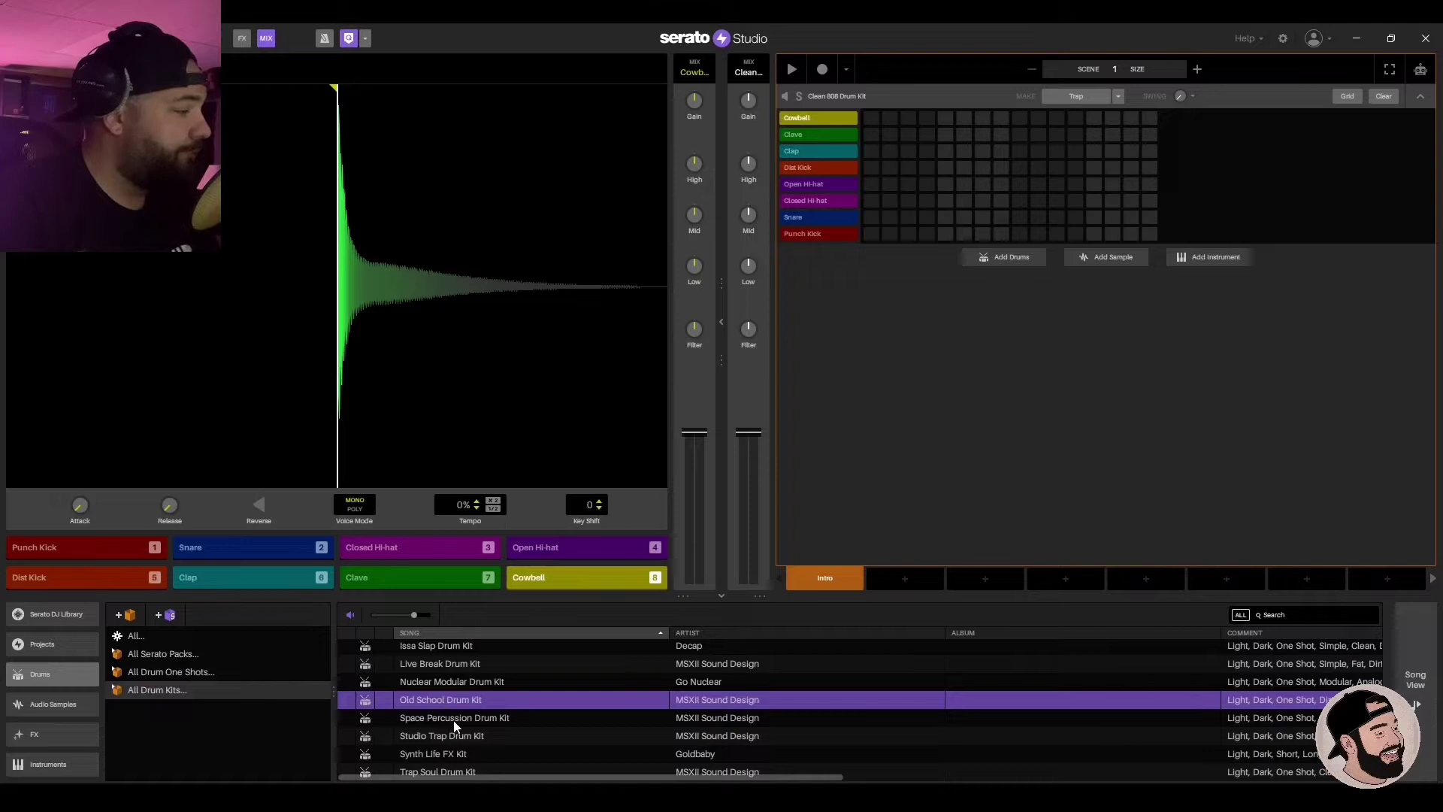
{"action": "left_click", "coordinate": [463, 718]}
{"action": "left_click_drag", "start_coordinate": [457, 717], "coordinate": [407, 287]}
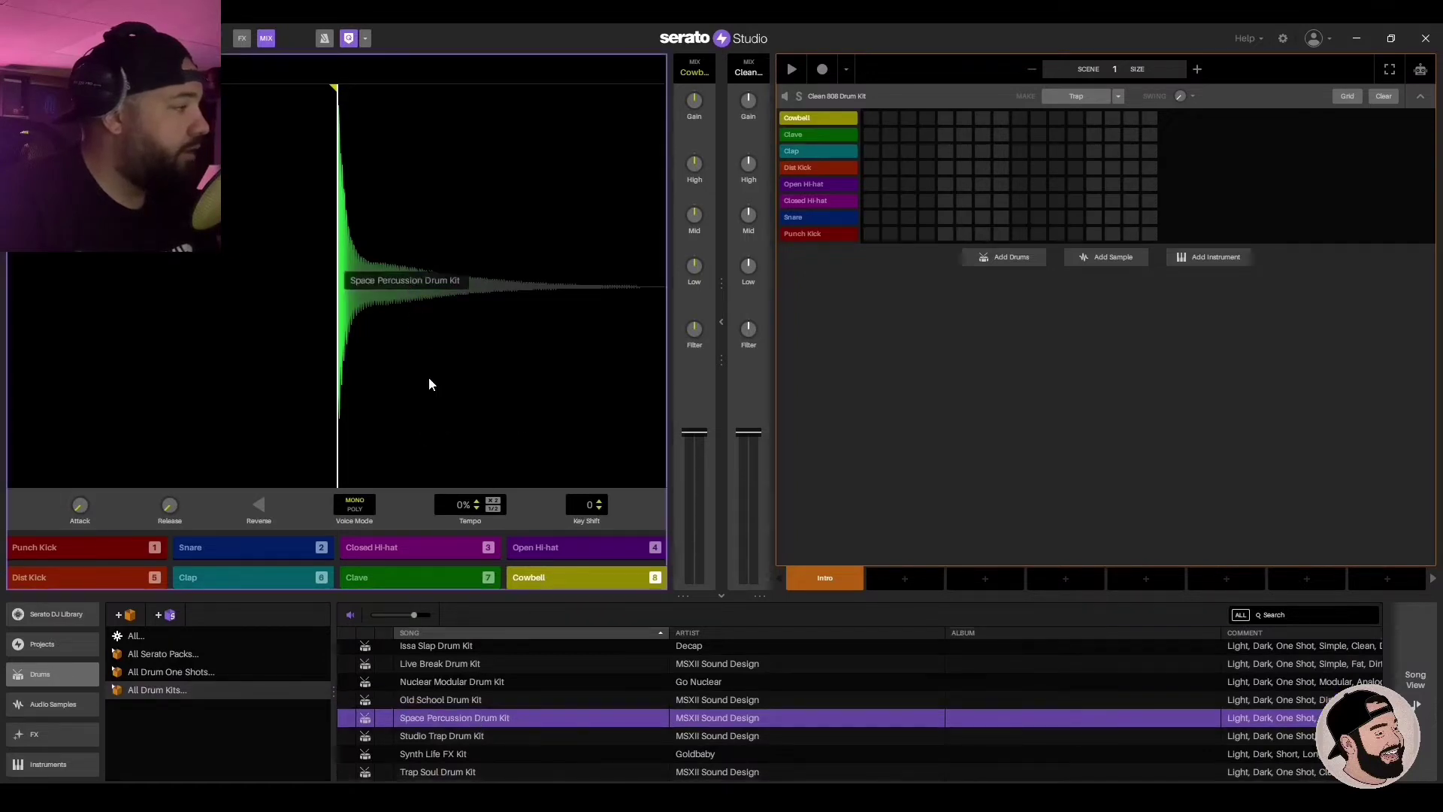
{"action": "left_click_drag", "start_coordinate": [428, 384], "coordinate": [430, 382]}
Step: Audition the Space Percussion kit's individual drum sounds one row at a time
{"action": "left_click", "coordinate": [846, 233]}
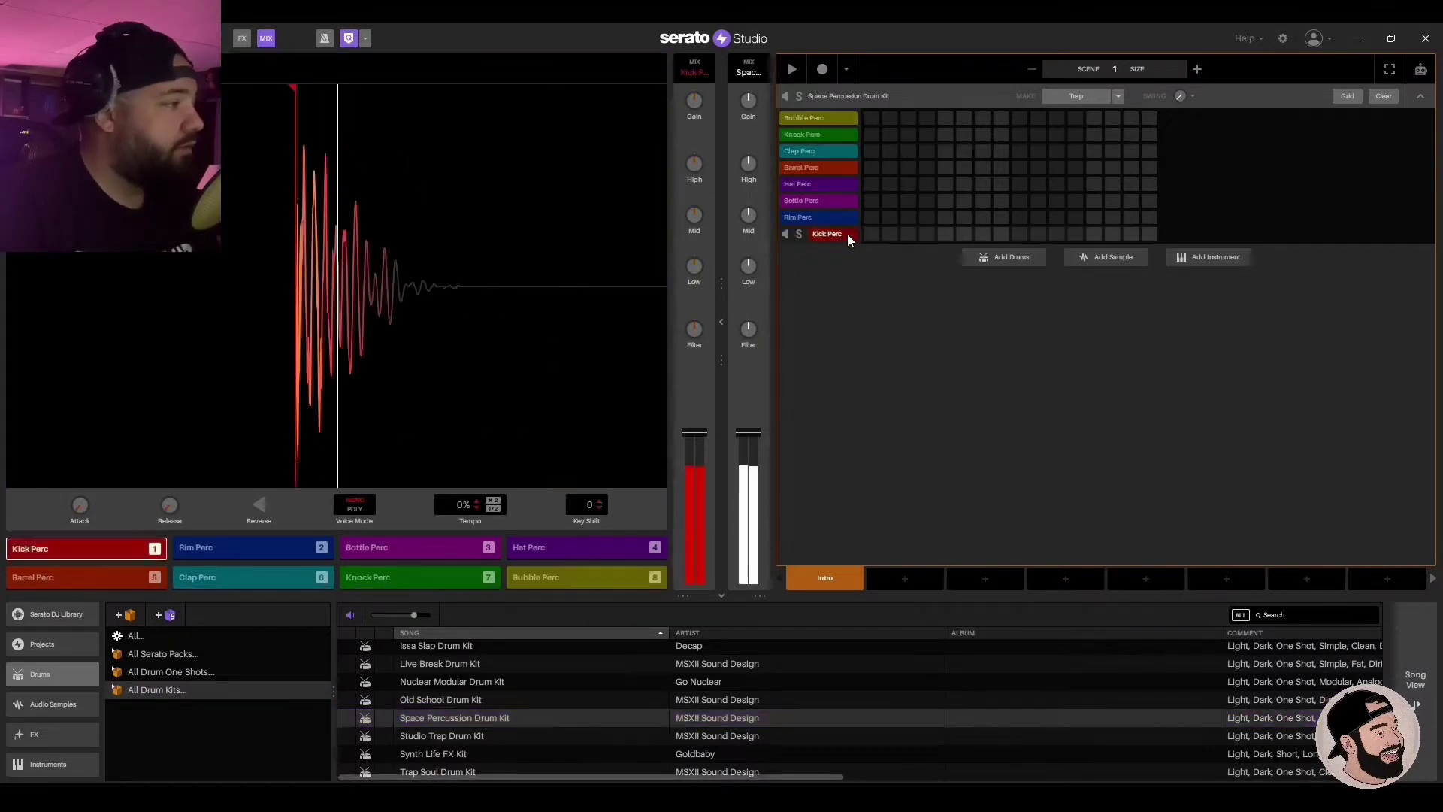
{"action": "left_click", "coordinate": [842, 216]}
{"action": "left_click", "coordinate": [842, 200]}
{"action": "left_click", "coordinate": [842, 184]}
{"action": "left_click", "coordinate": [846, 167]}
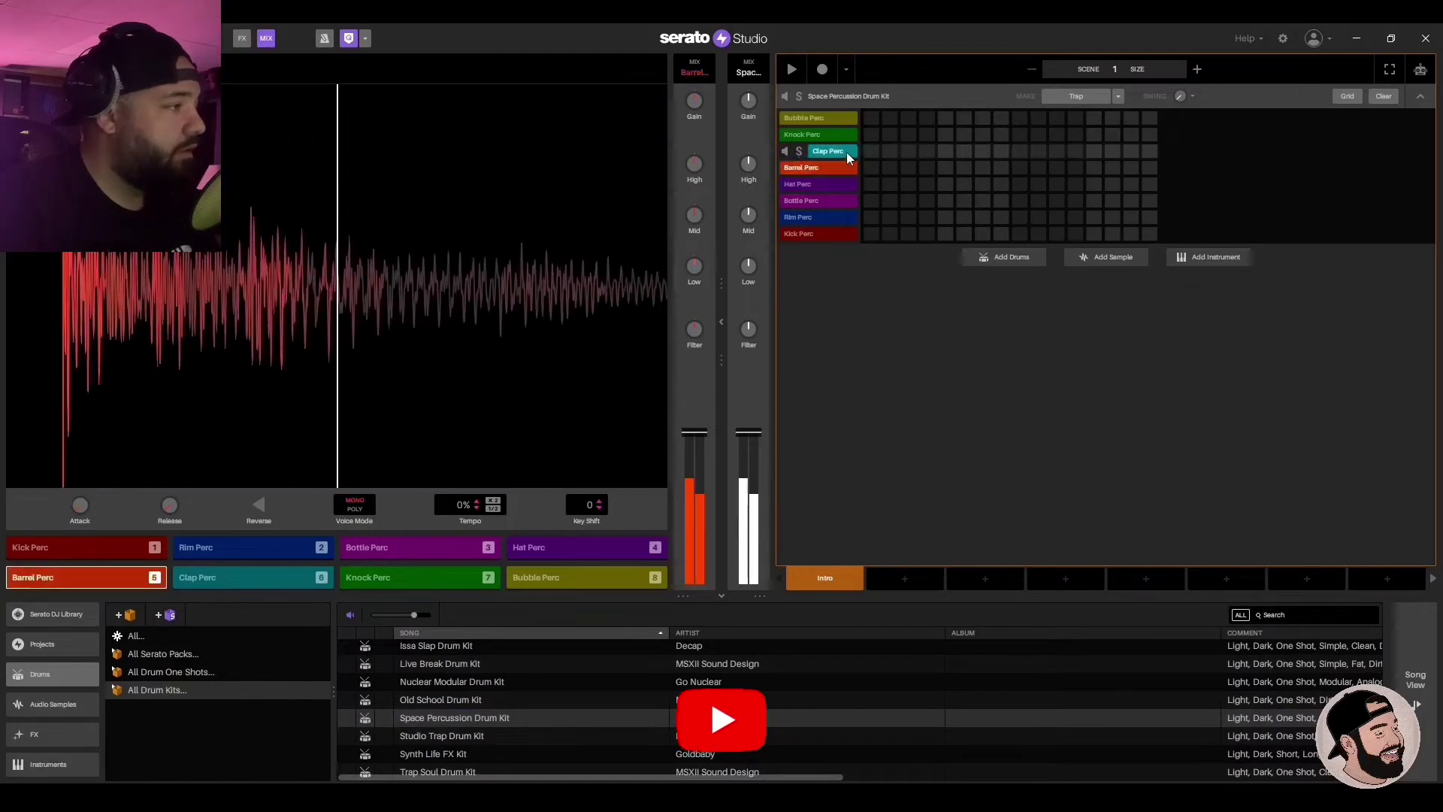
{"action": "left_click", "coordinate": [846, 151]}
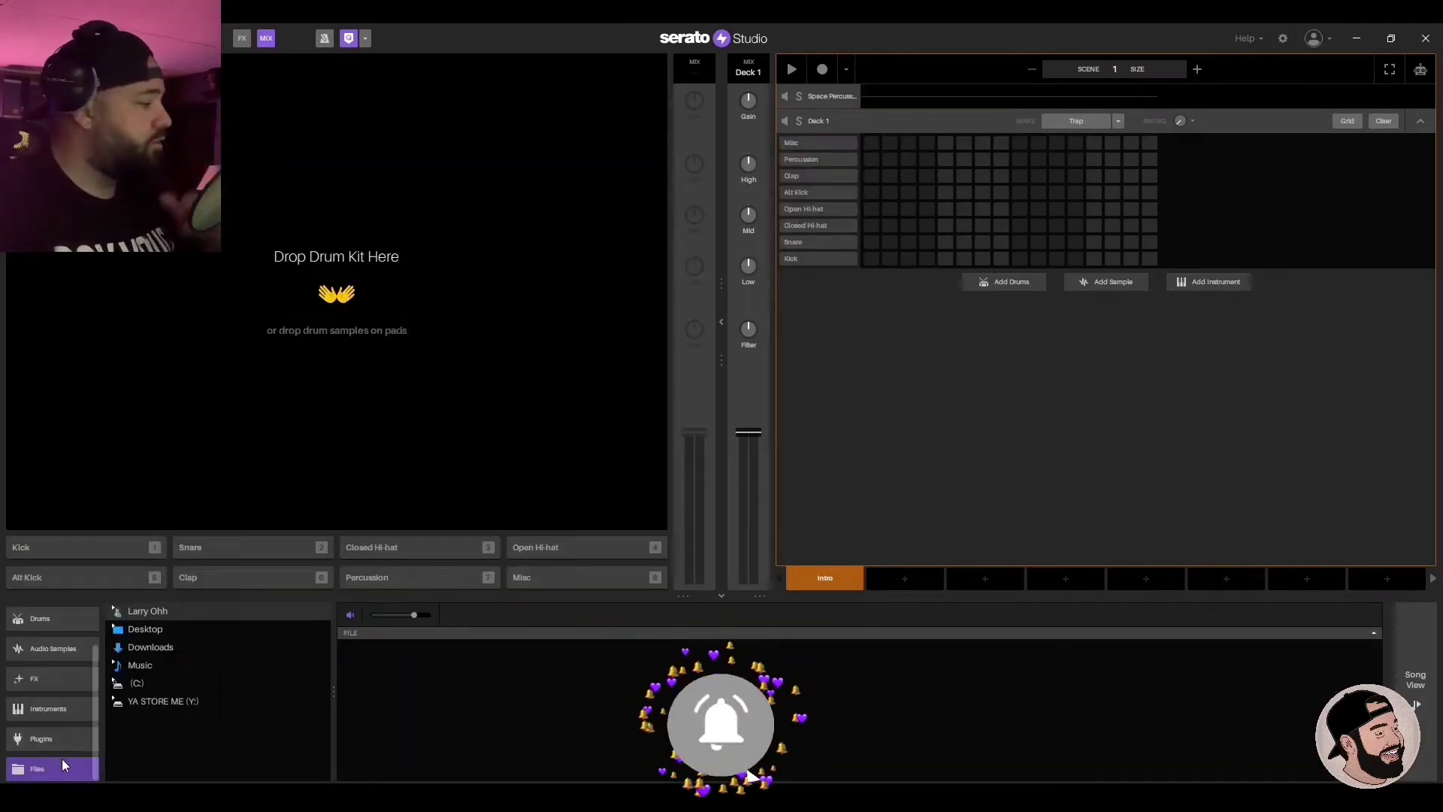
Step: Put Cymatics Bang Clap 2 on pad 3 and Bang Kick 2 on the Kick Perc pad
{"action": "left_click", "coordinate": [153, 702]}
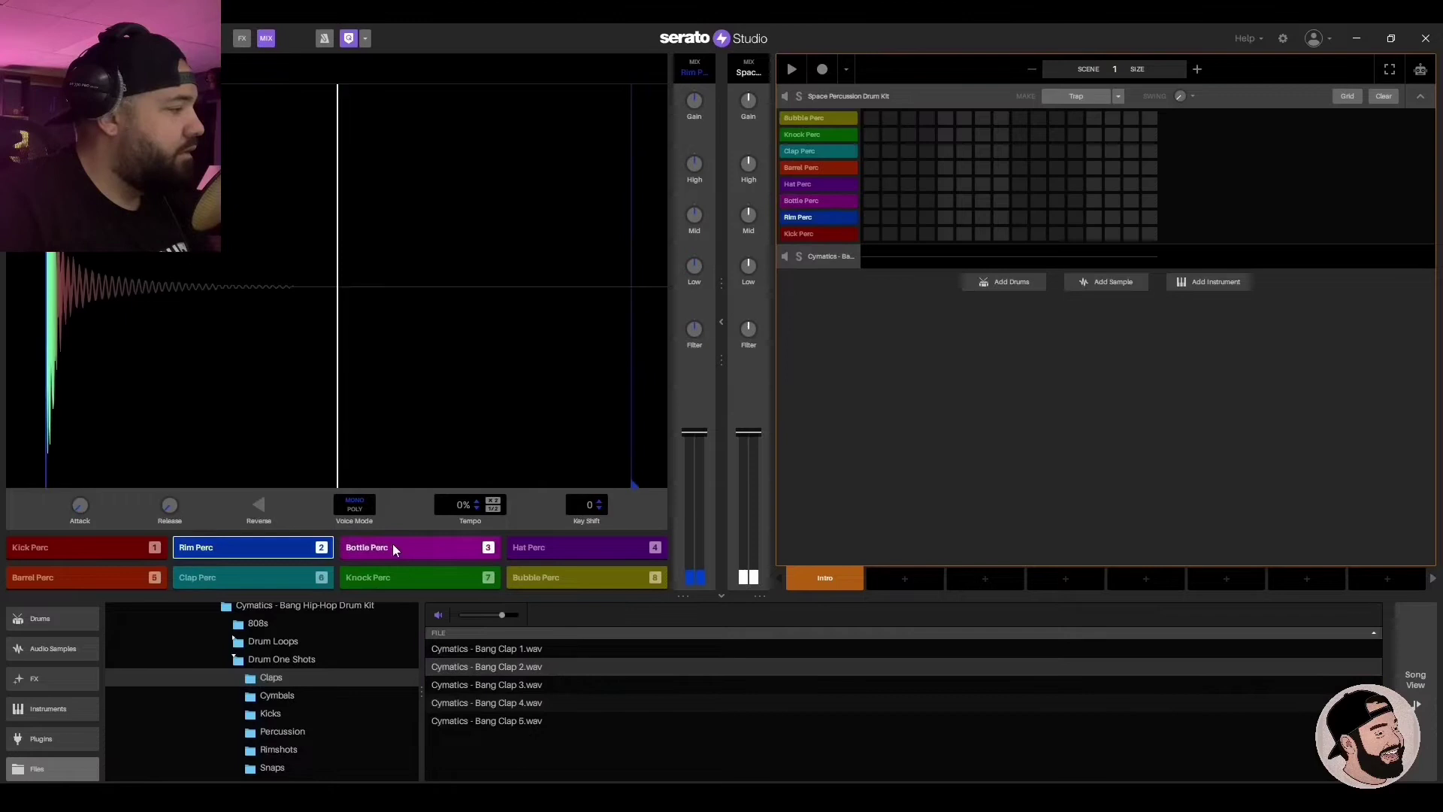
{"action": "left_click", "coordinate": [392, 549]}
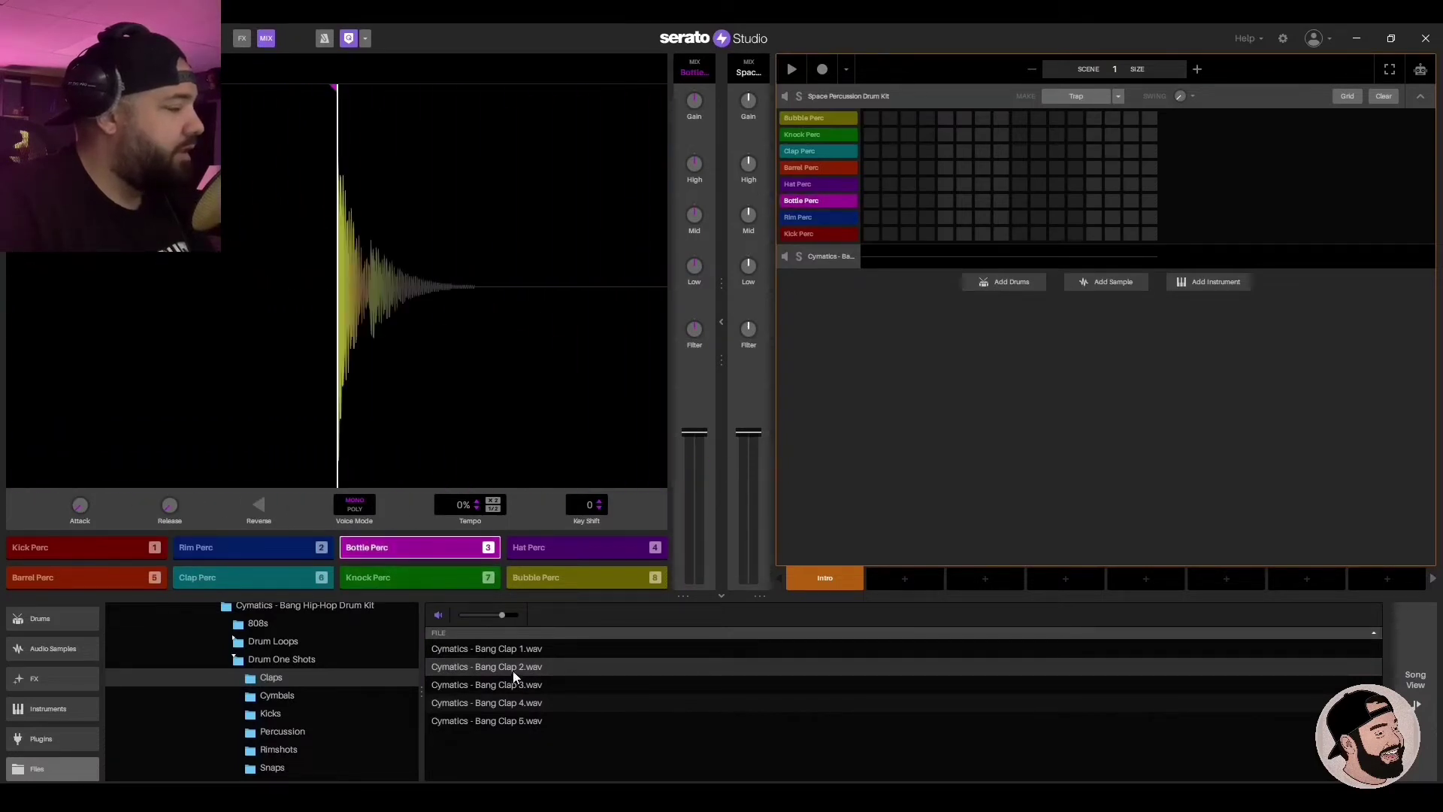
{"action": "left_click_drag", "start_coordinate": [512, 670], "coordinate": [417, 553]}
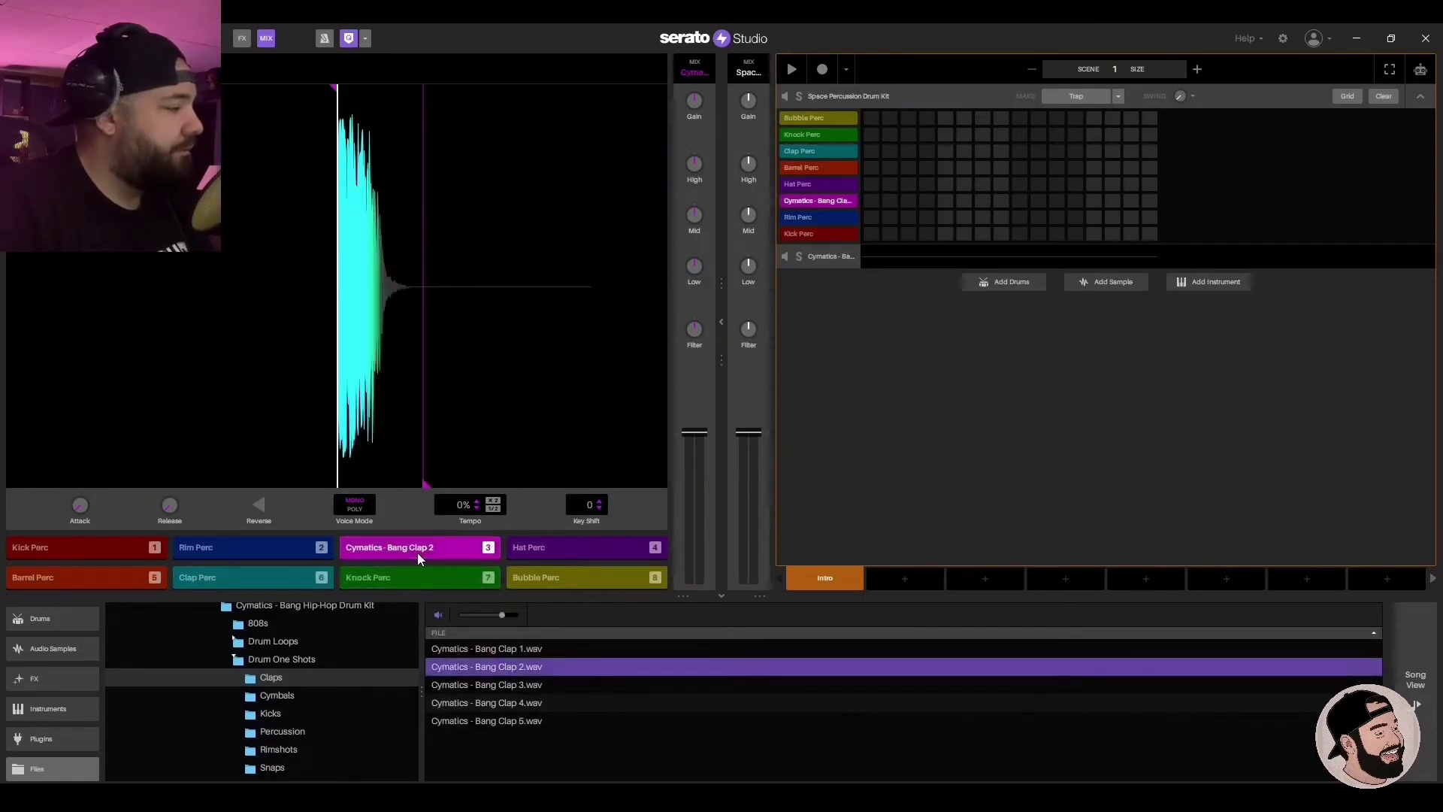
{"action": "left_click", "coordinate": [75, 547]}
{"action": "left_click", "coordinate": [270, 713]}
{"action": "left_click", "coordinate": [494, 666]}
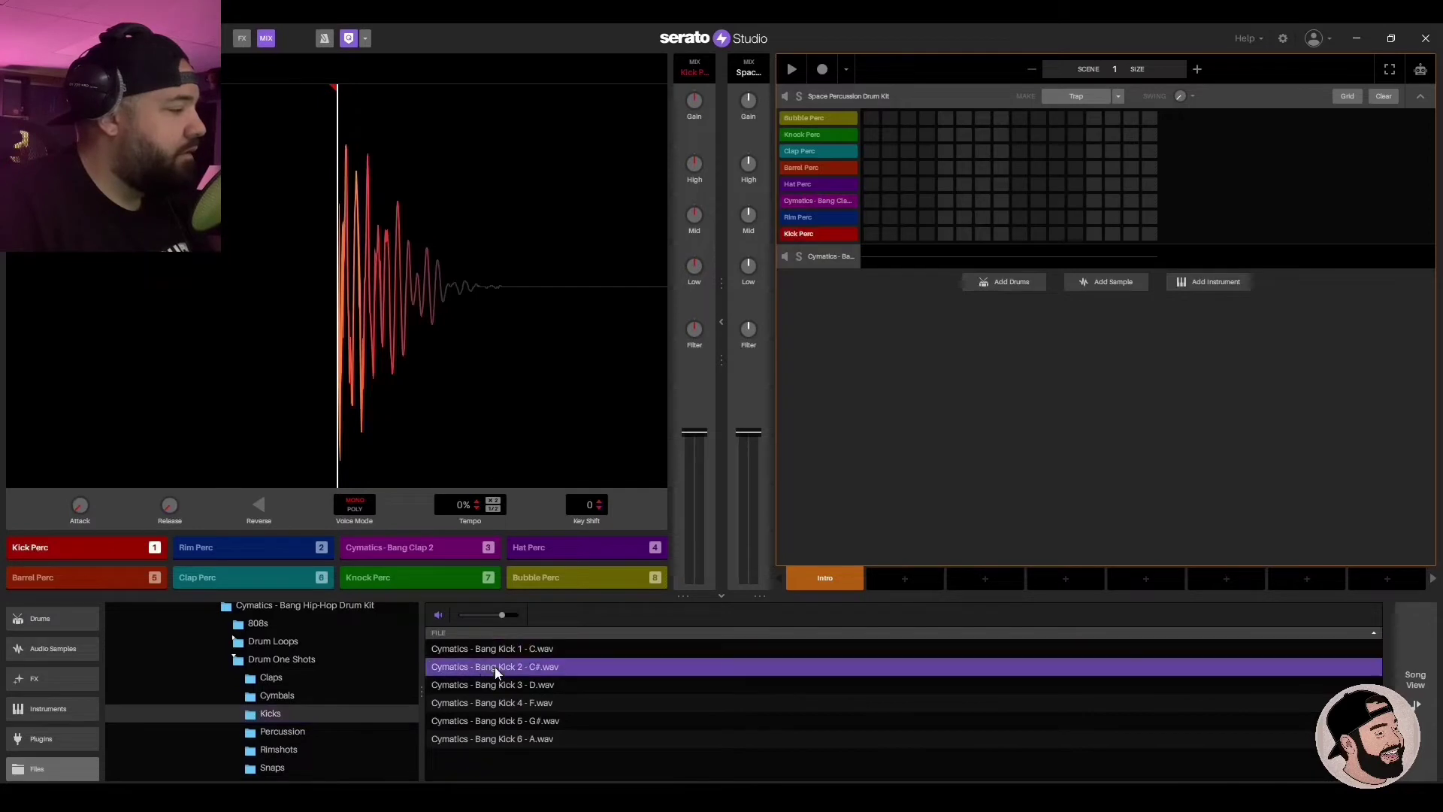
{"action": "left_click_drag", "start_coordinate": [510, 665], "coordinate": [67, 549]}
Step: Replace the Rim Perc sound with Cymatics Bang Rimshot 4
{"action": "left_click", "coordinate": [226, 549]}
{"action": "left_click", "coordinate": [278, 749]}
{"action": "left_click", "coordinate": [514, 704]}
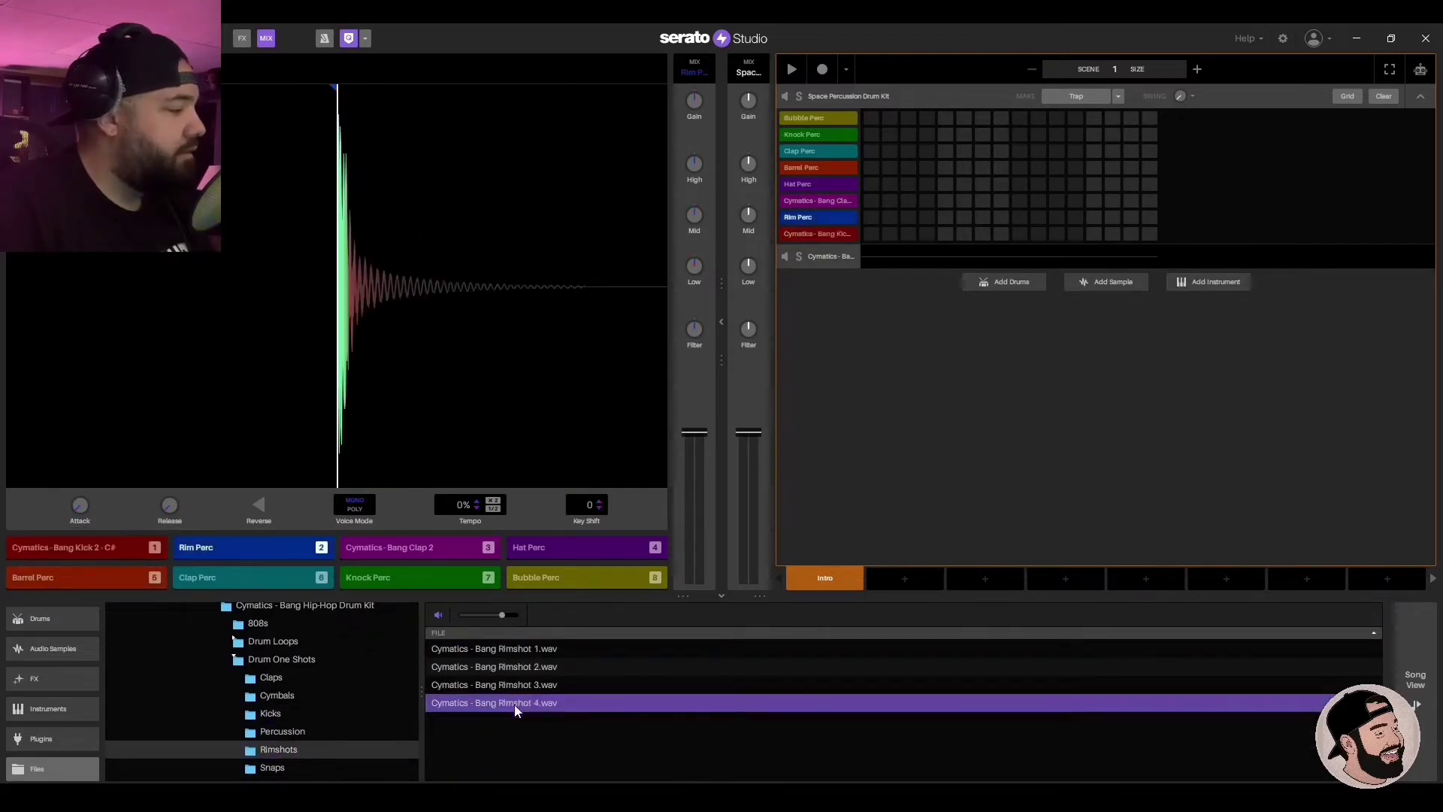
{"action": "left_click", "coordinate": [509, 684]}
{"action": "left_click", "coordinate": [508, 700]}
{"action": "left_click_drag", "start_coordinate": [508, 700], "coordinate": [191, 548]}
Step: Replace the Hat Perc sound with Cymatics Bang Closed Hihat 3
{"action": "left_click", "coordinate": [543, 552]}
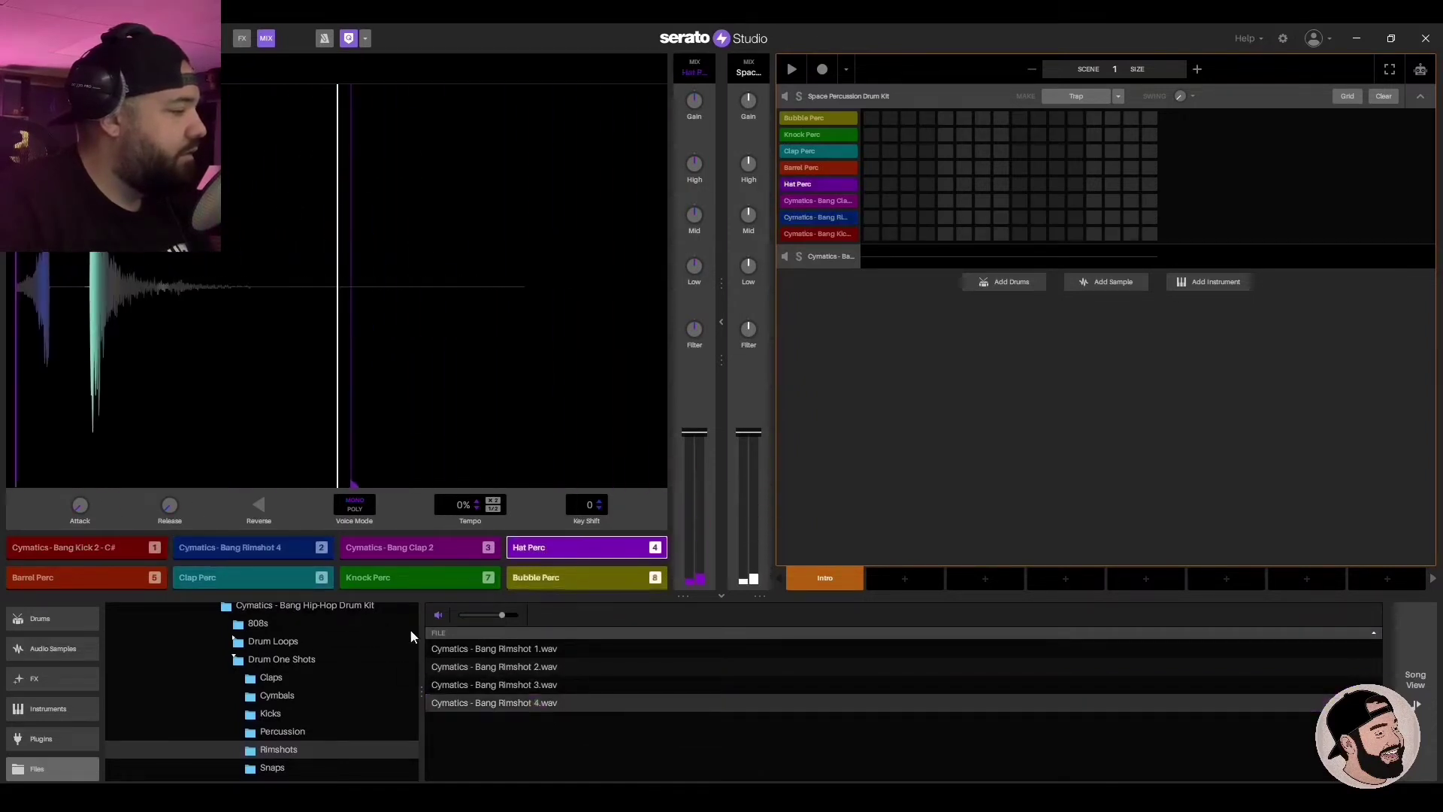
{"action": "left_click", "coordinate": [267, 696]}
{"action": "left_click", "coordinate": [538, 682]}
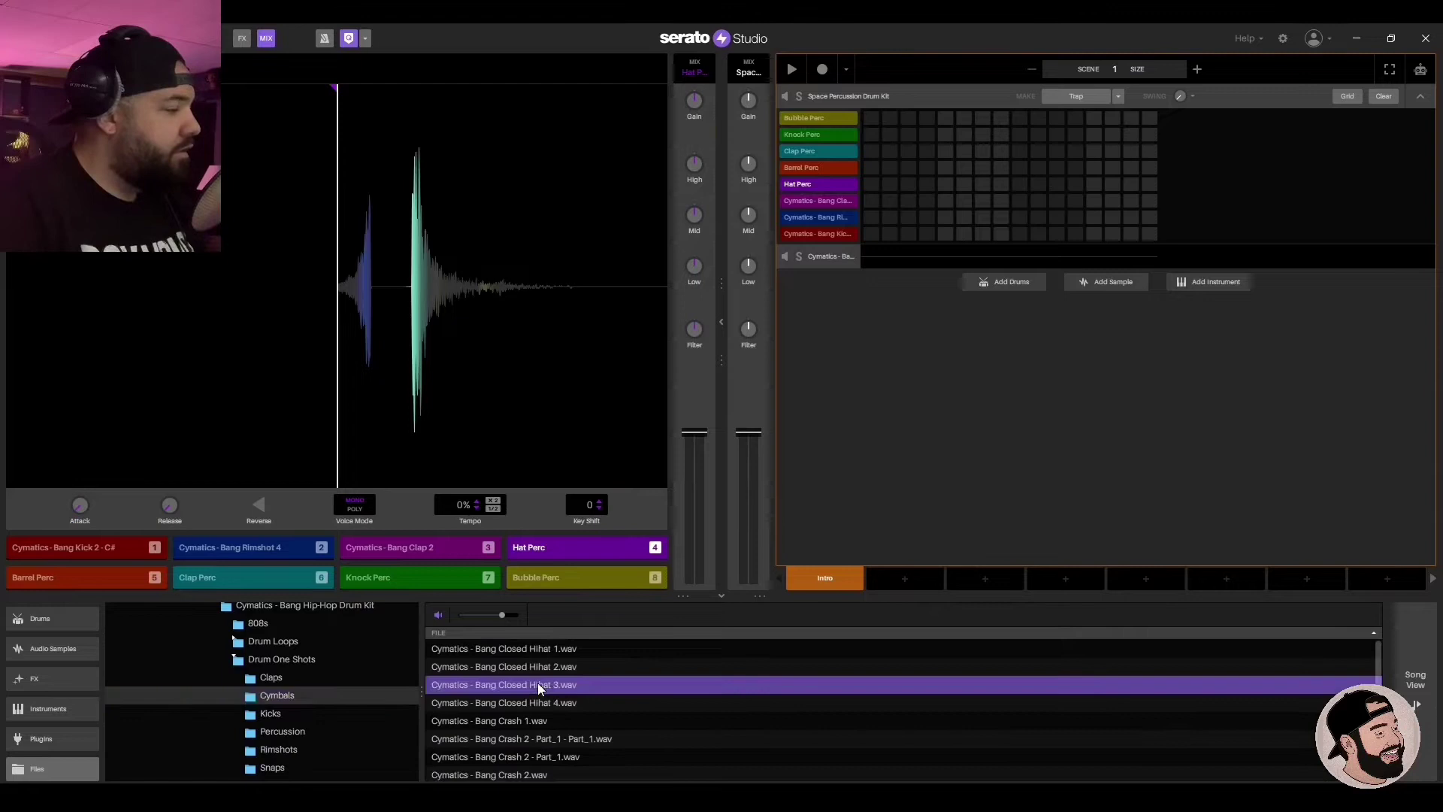
{"action": "left_click", "coordinate": [544, 667]}
{"action": "left_click", "coordinate": [538, 682]}
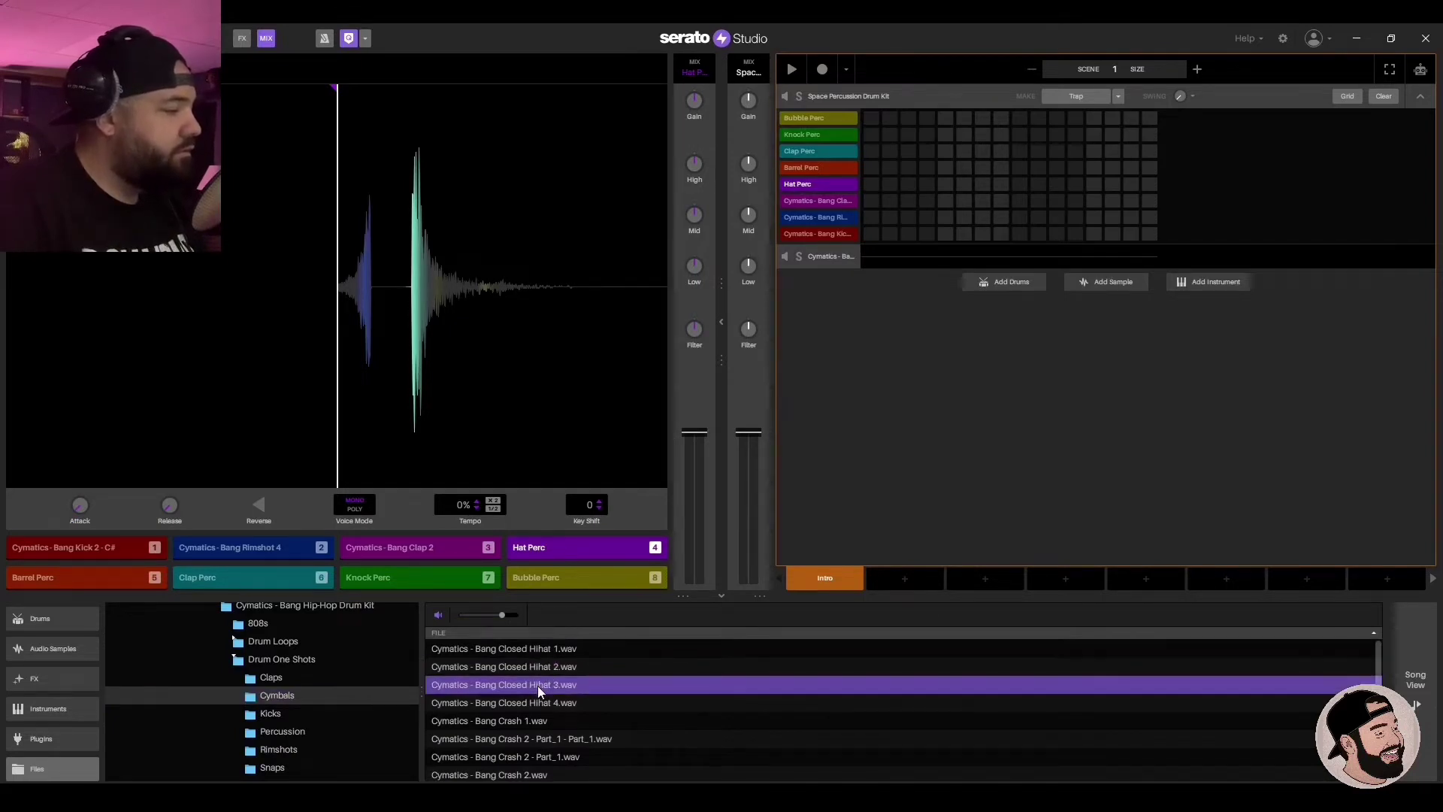
{"action": "left_click_drag", "start_coordinate": [538, 685], "coordinate": [551, 544]}
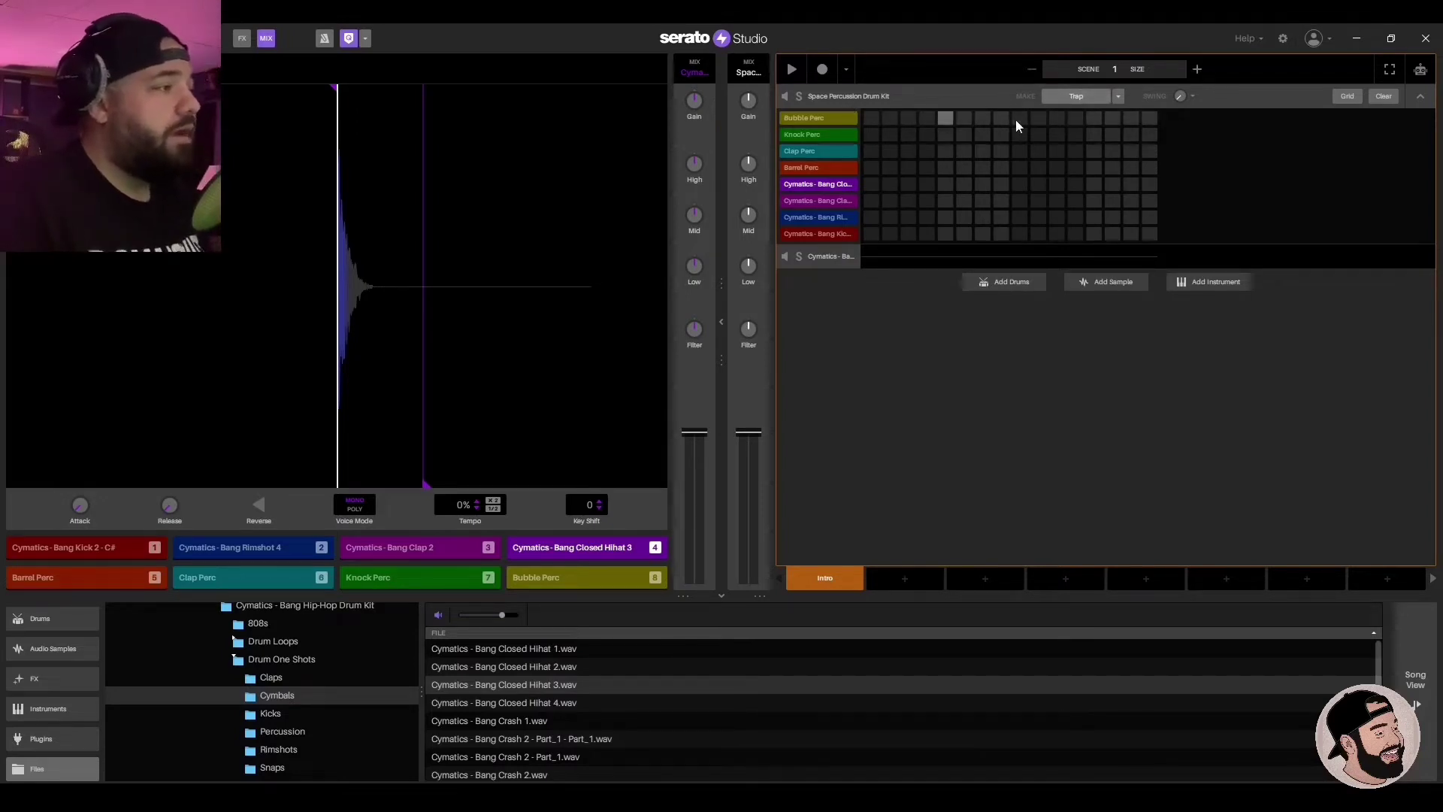
Step: Generate a Trap pattern, double it to 32 steps, regenerate it, and add one closed hi-hat hit
{"action": "left_click", "coordinate": [1085, 98]}
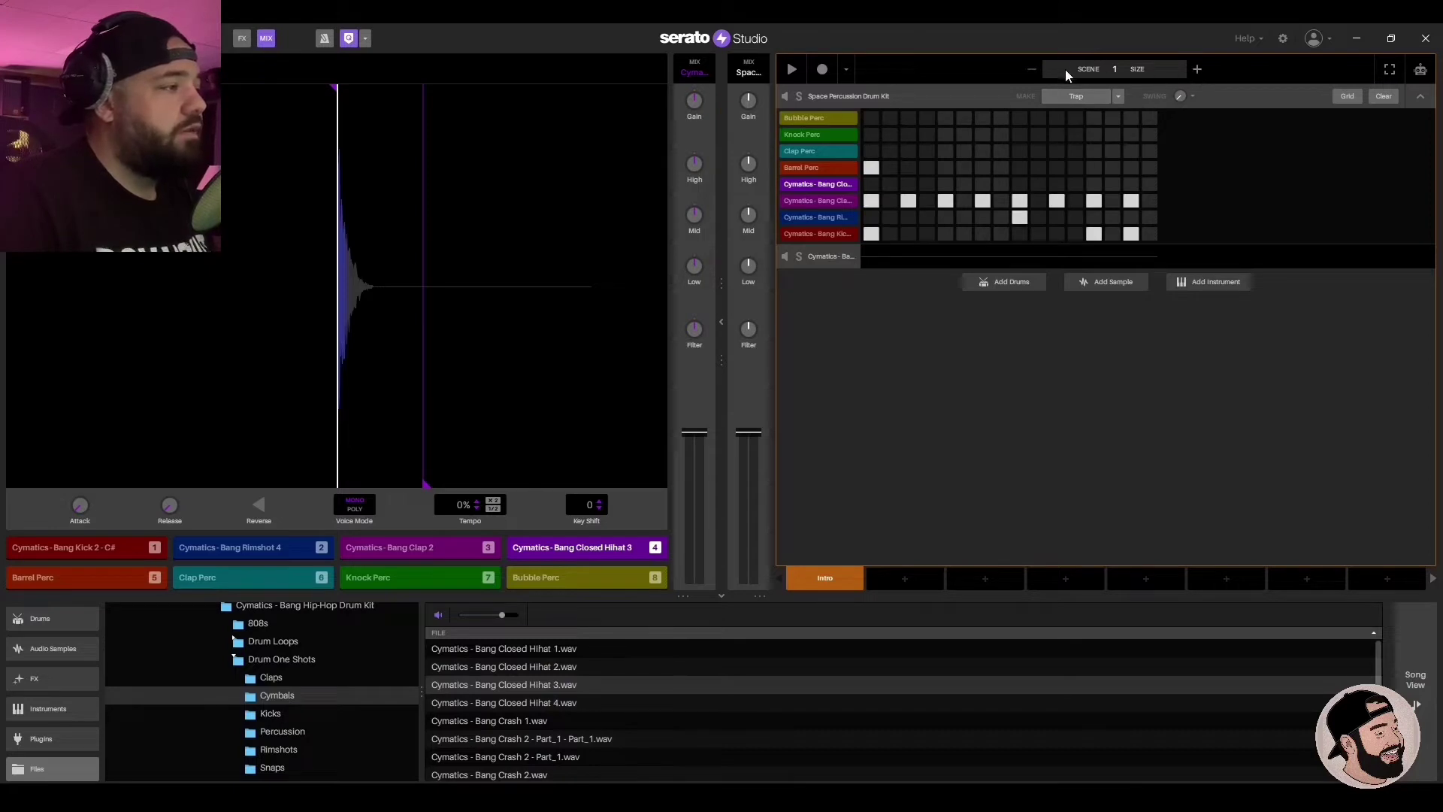
{"action": "left_click", "coordinate": [1203, 69]}
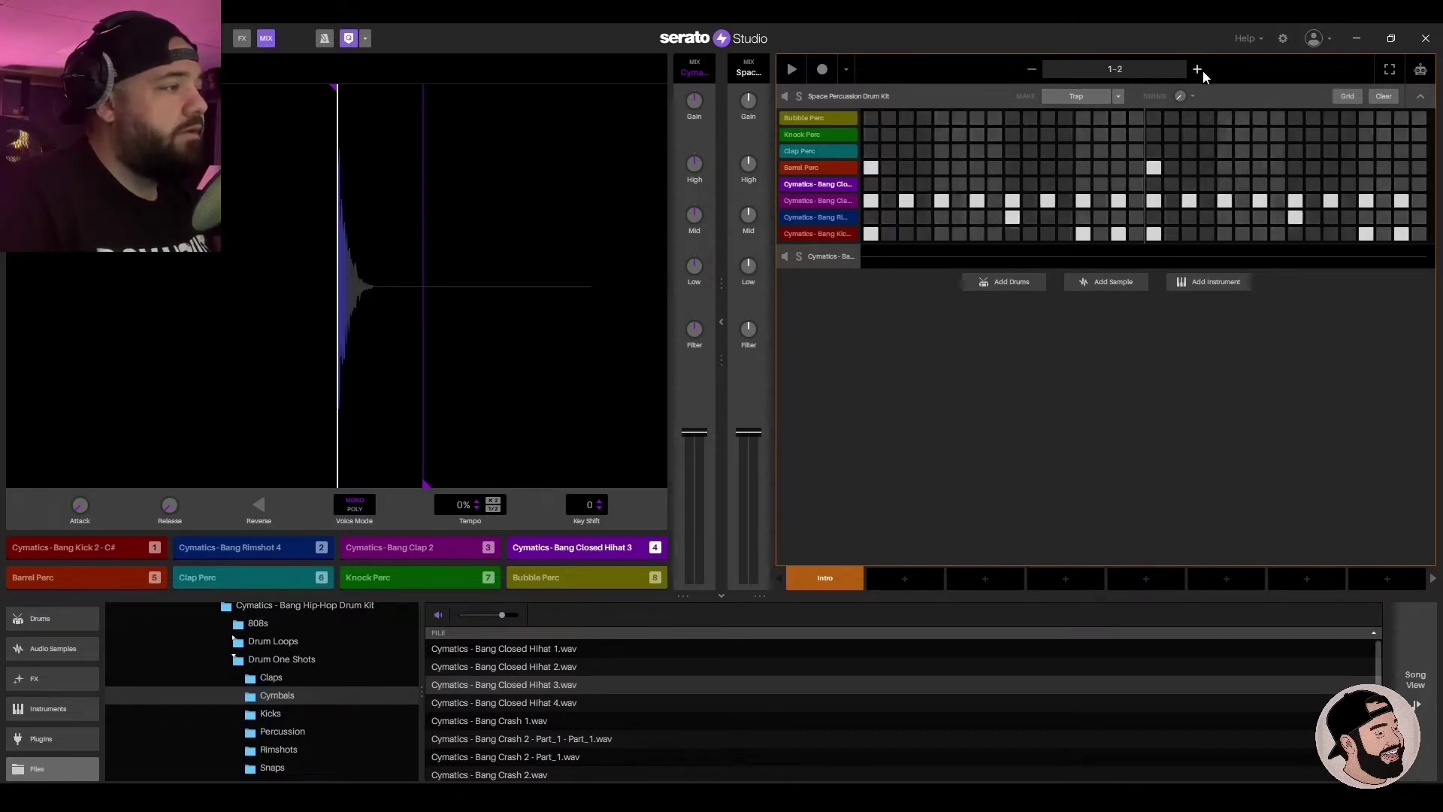
{"action": "left_click", "coordinate": [1073, 98]}
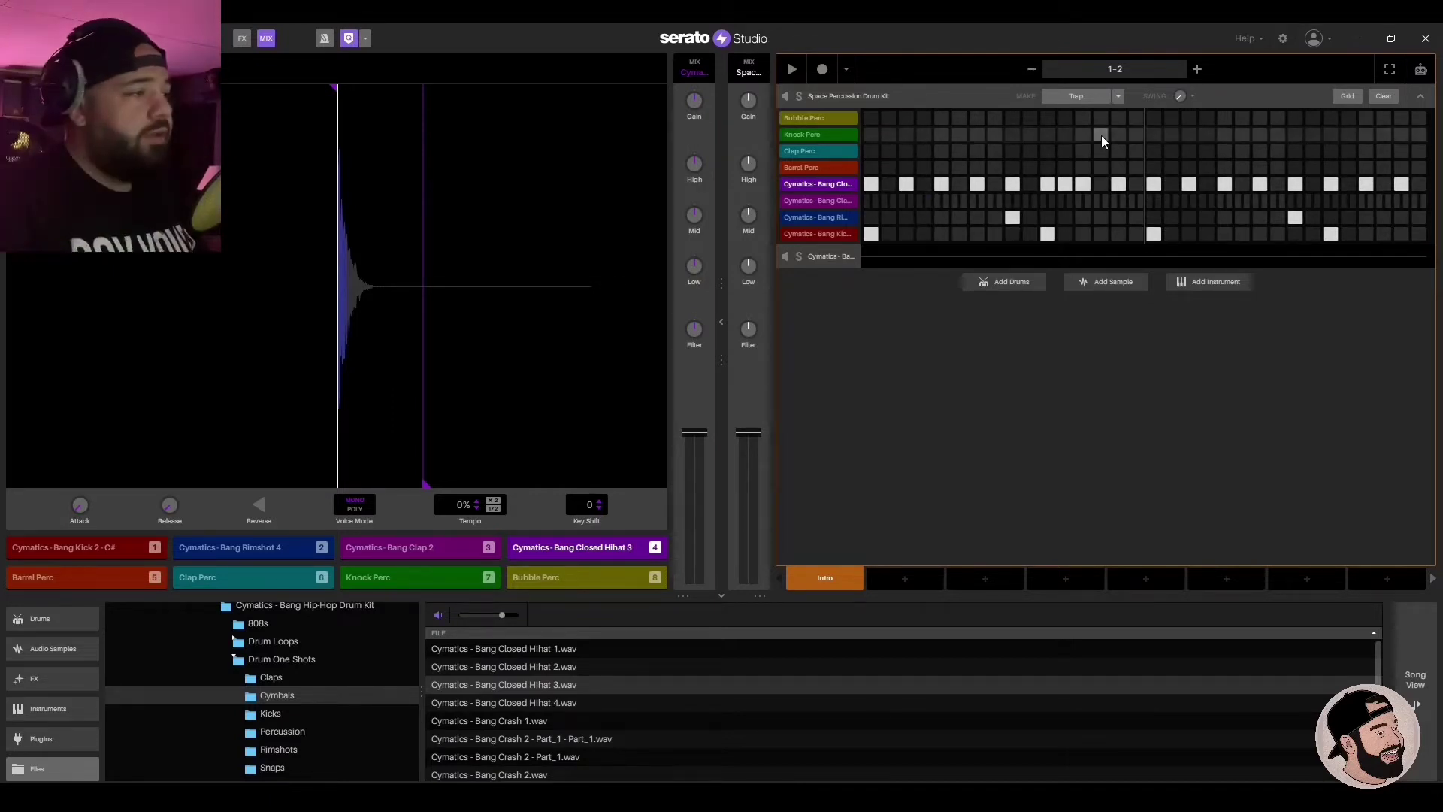
{"action": "left_click", "coordinate": [832, 188]}
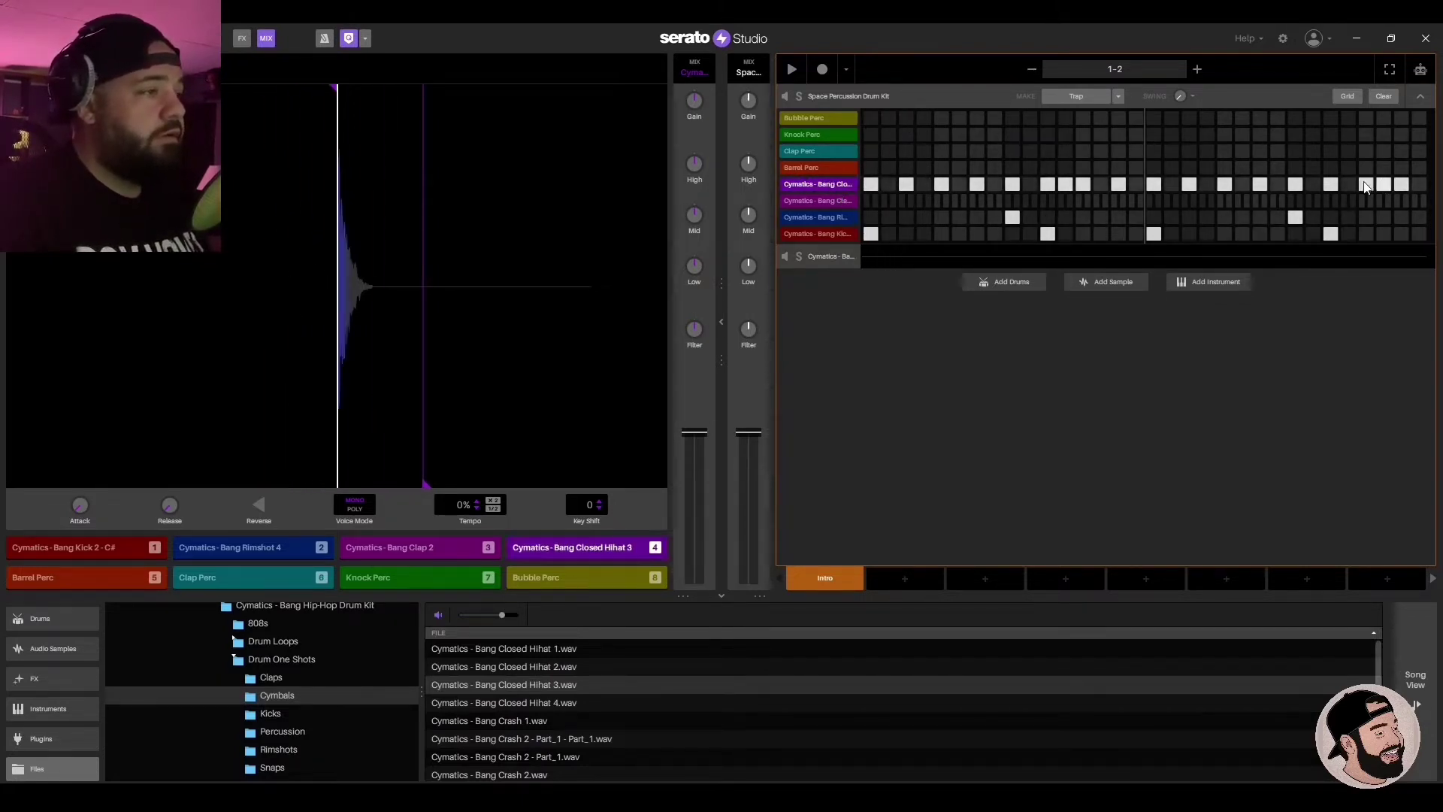
Step: Set the hi-hat row to ×2 and add three roll hits while the loop plays
{"action": "left_click", "coordinate": [1348, 97]}
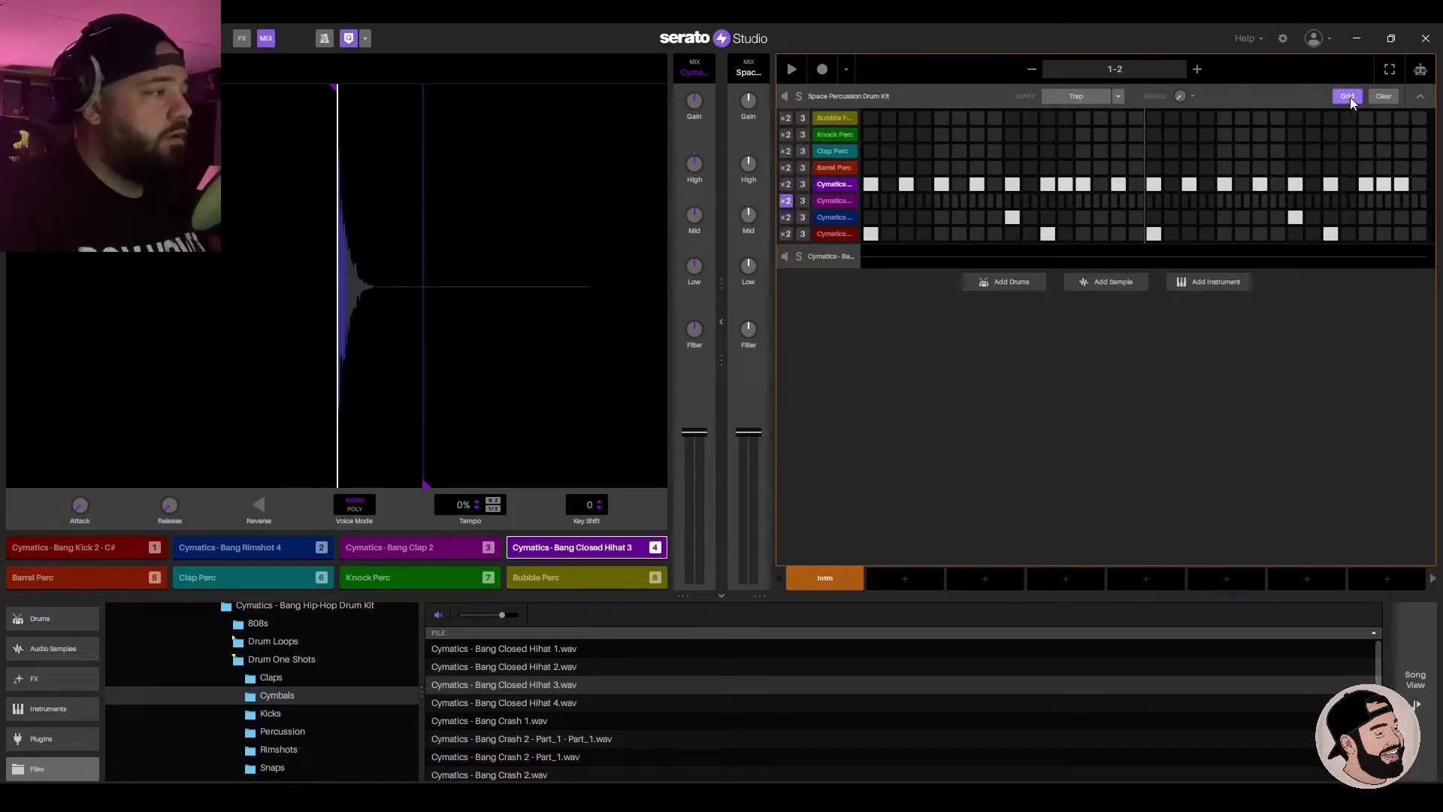
{"action": "left_click", "coordinate": [787, 186]}
{"action": "key", "text": "space"}
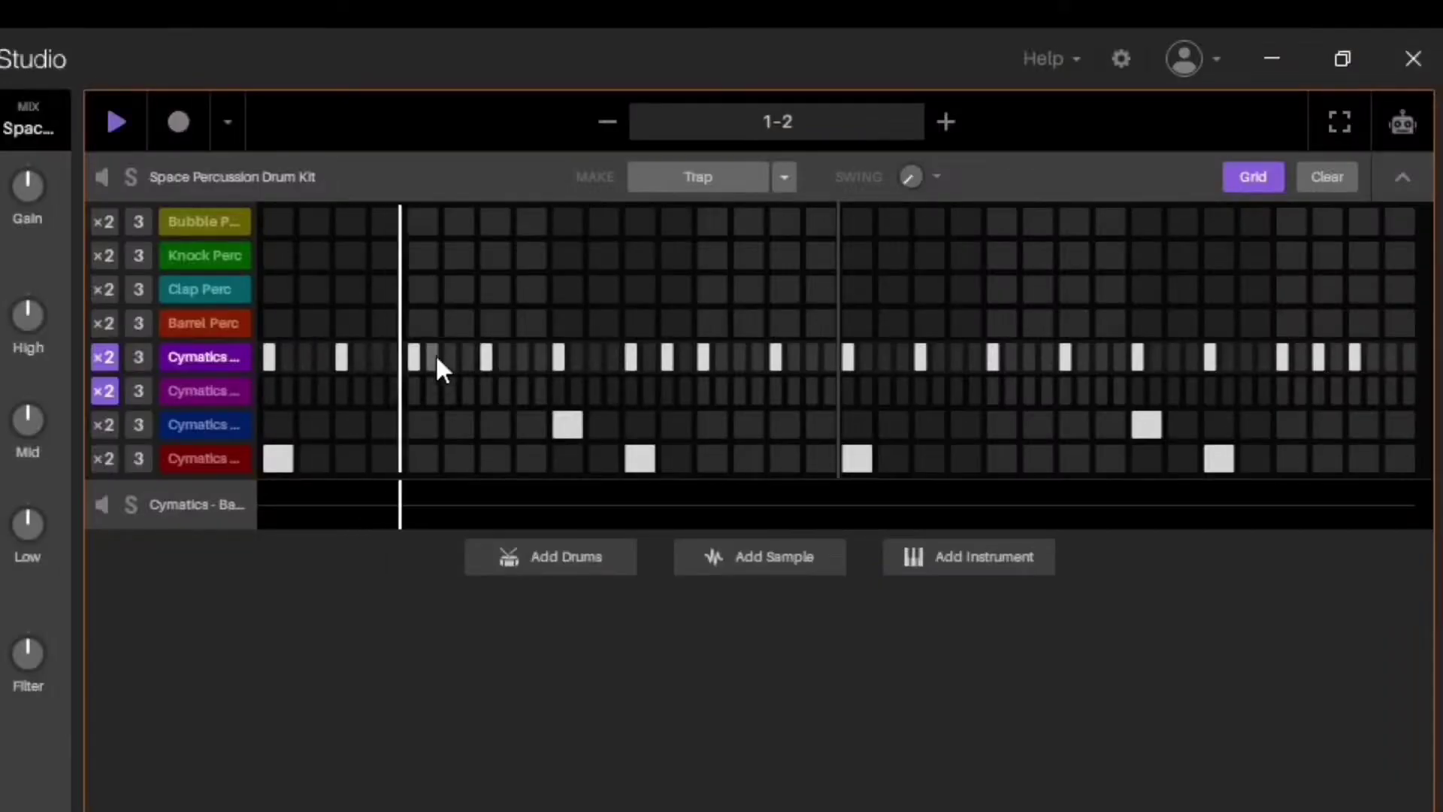
{"action": "left_click", "coordinate": [449, 357]}
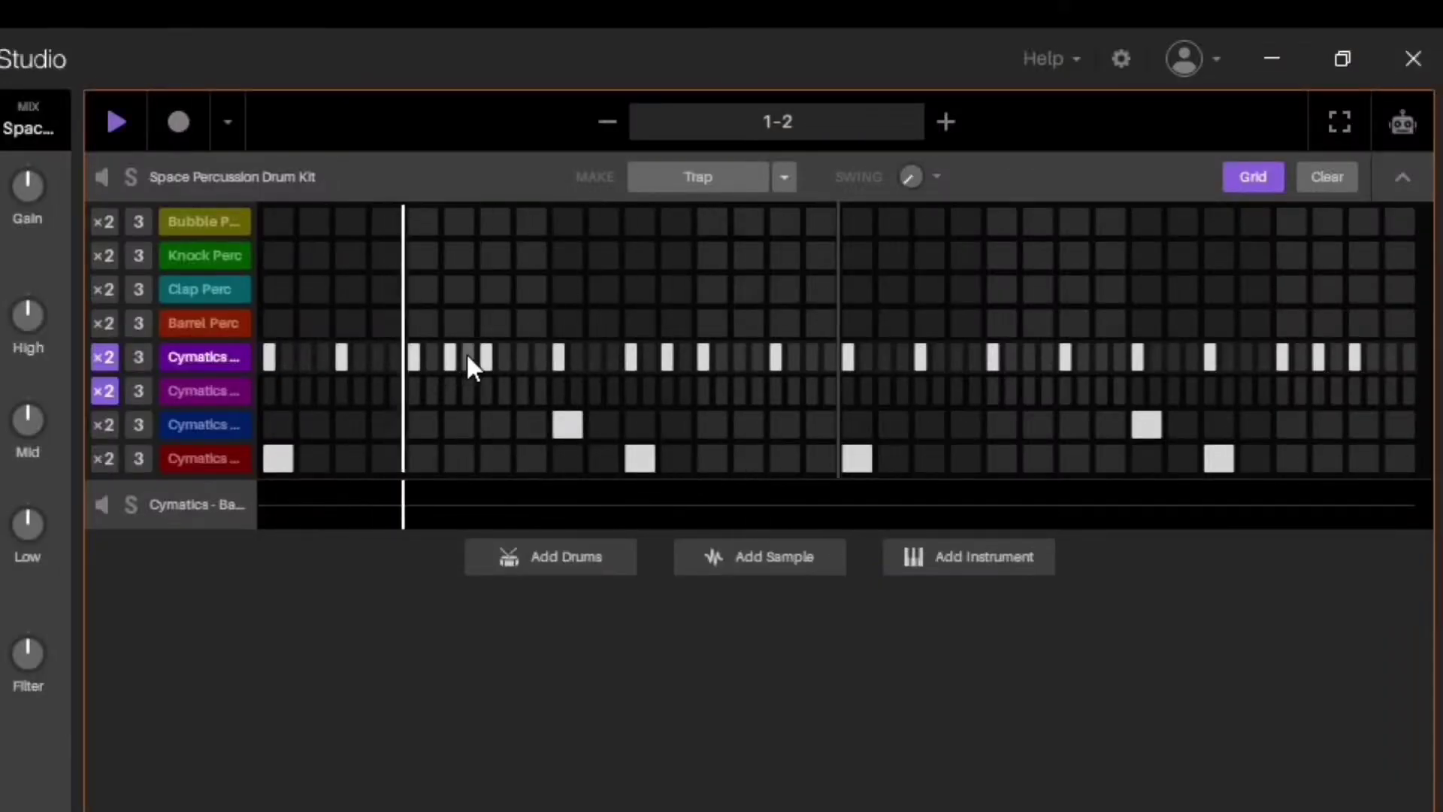
{"action": "left_click", "coordinate": [467, 357]}
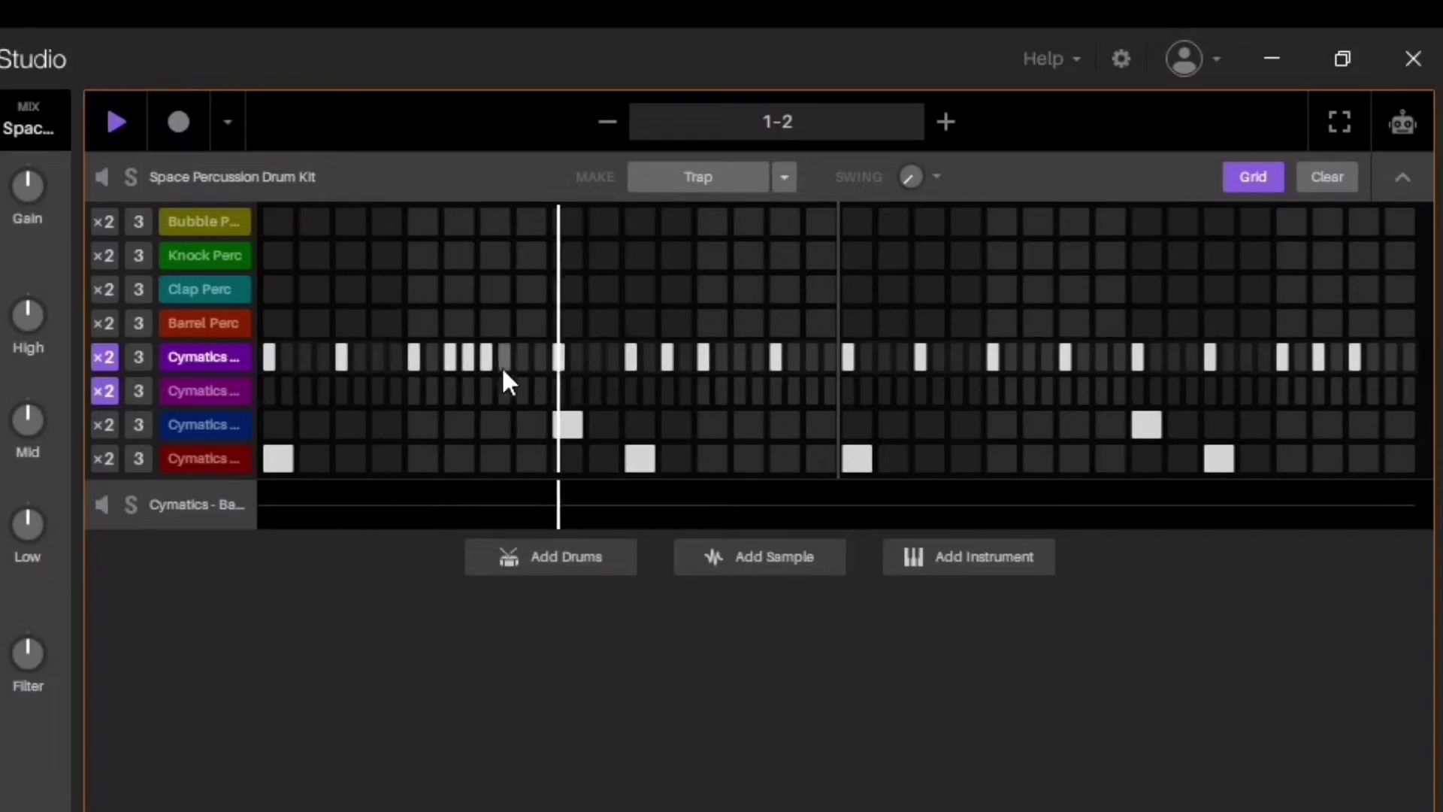
{"action": "left_click", "coordinate": [432, 359]}
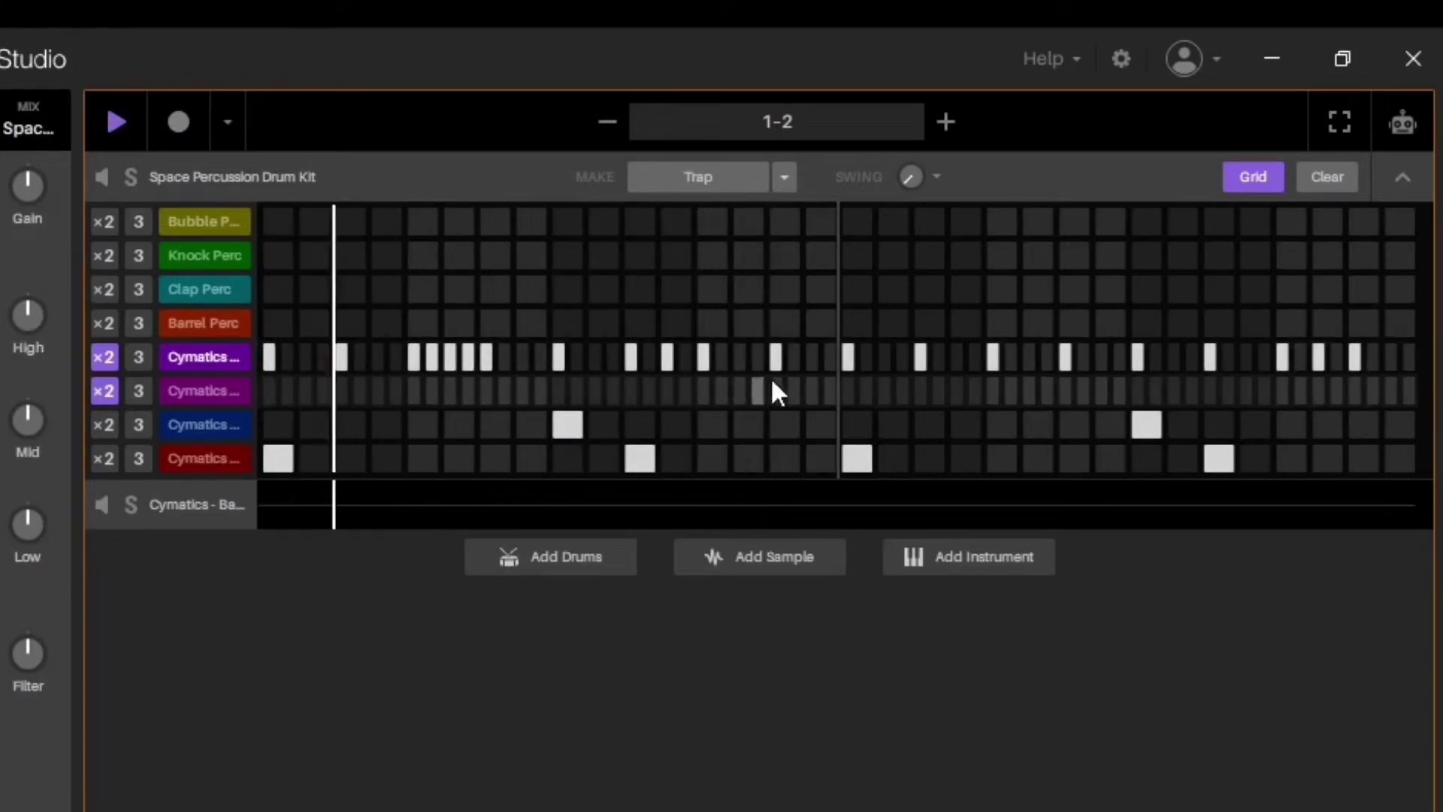
{"action": "key", "text": "space"}
Step: Switch the hi-hat row to triplet timing with ×2 off and play the loop
{"action": "left_click", "coordinate": [137, 358]}
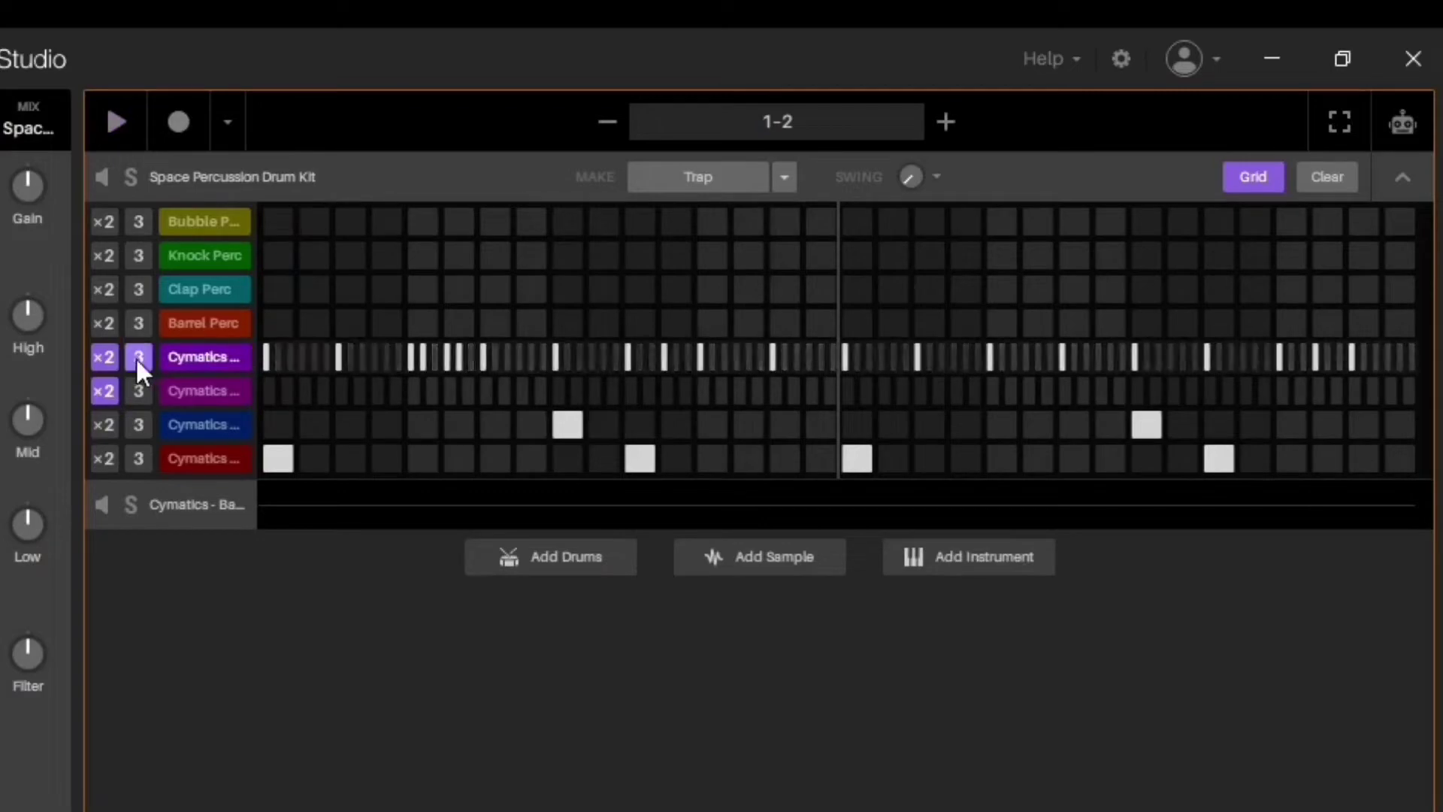
{"action": "left_click", "coordinate": [105, 357]}
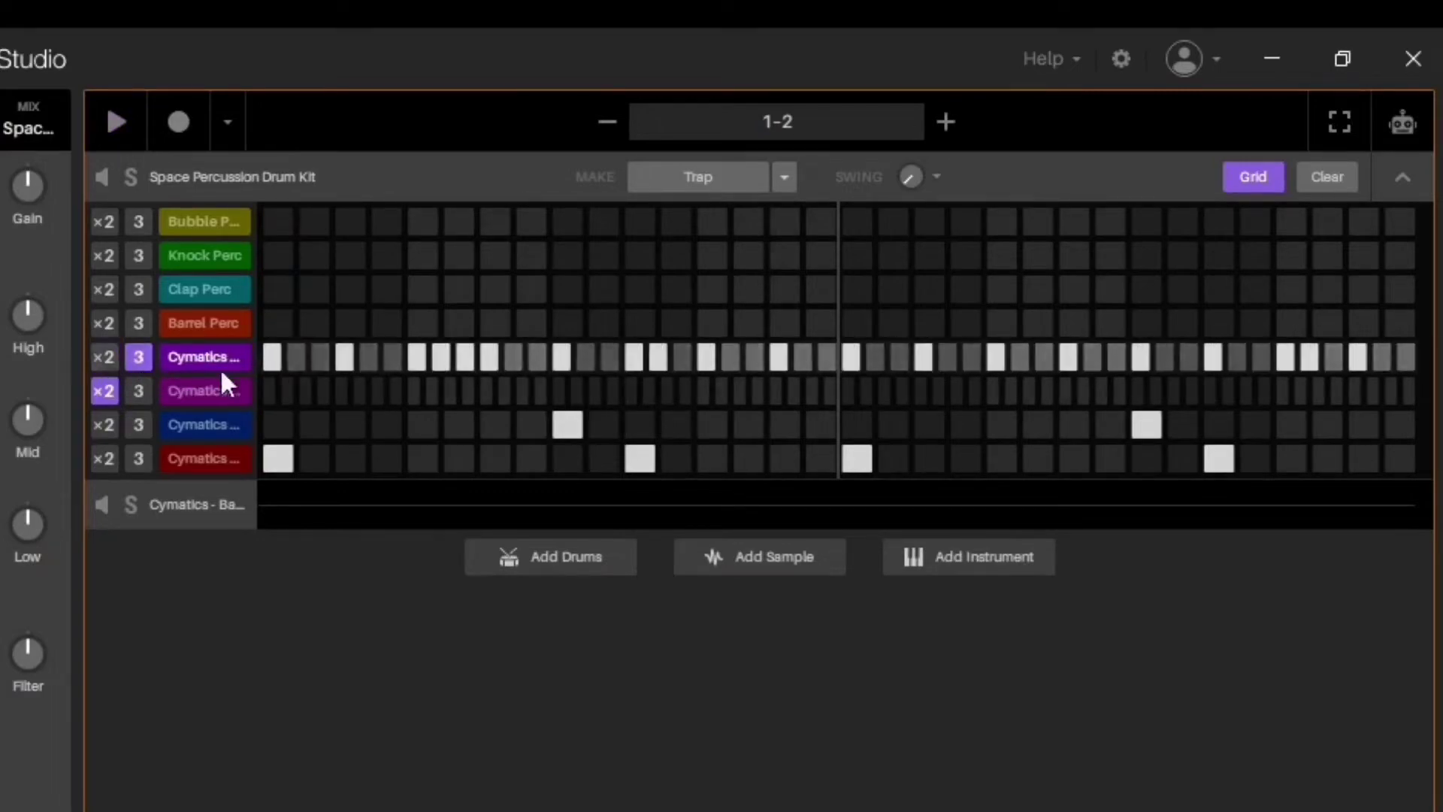
{"action": "key", "text": "space"}
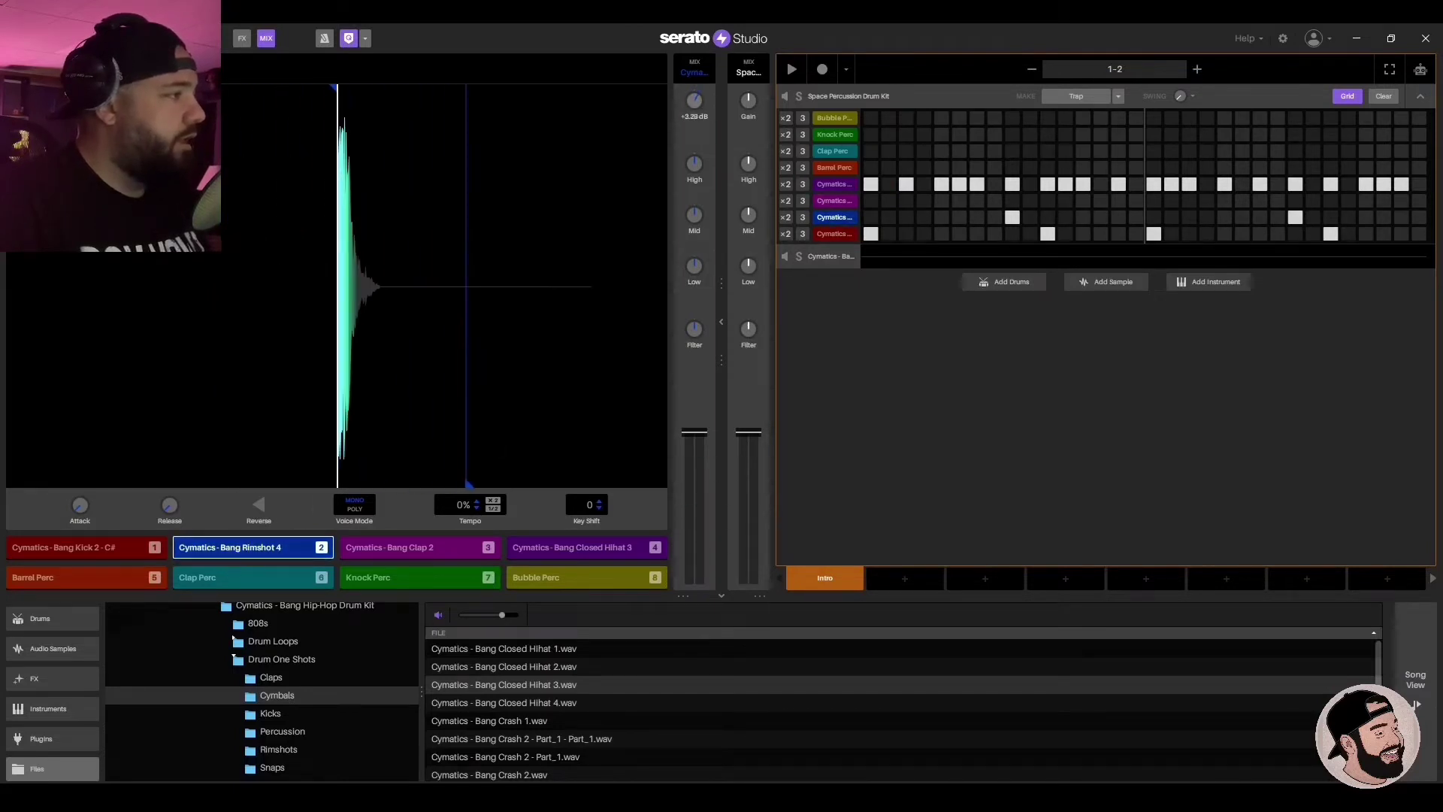
Step: Lower two Closed Hihat 3 hits' velocities to about 41 and 88
{"action": "key", "text": "space"}
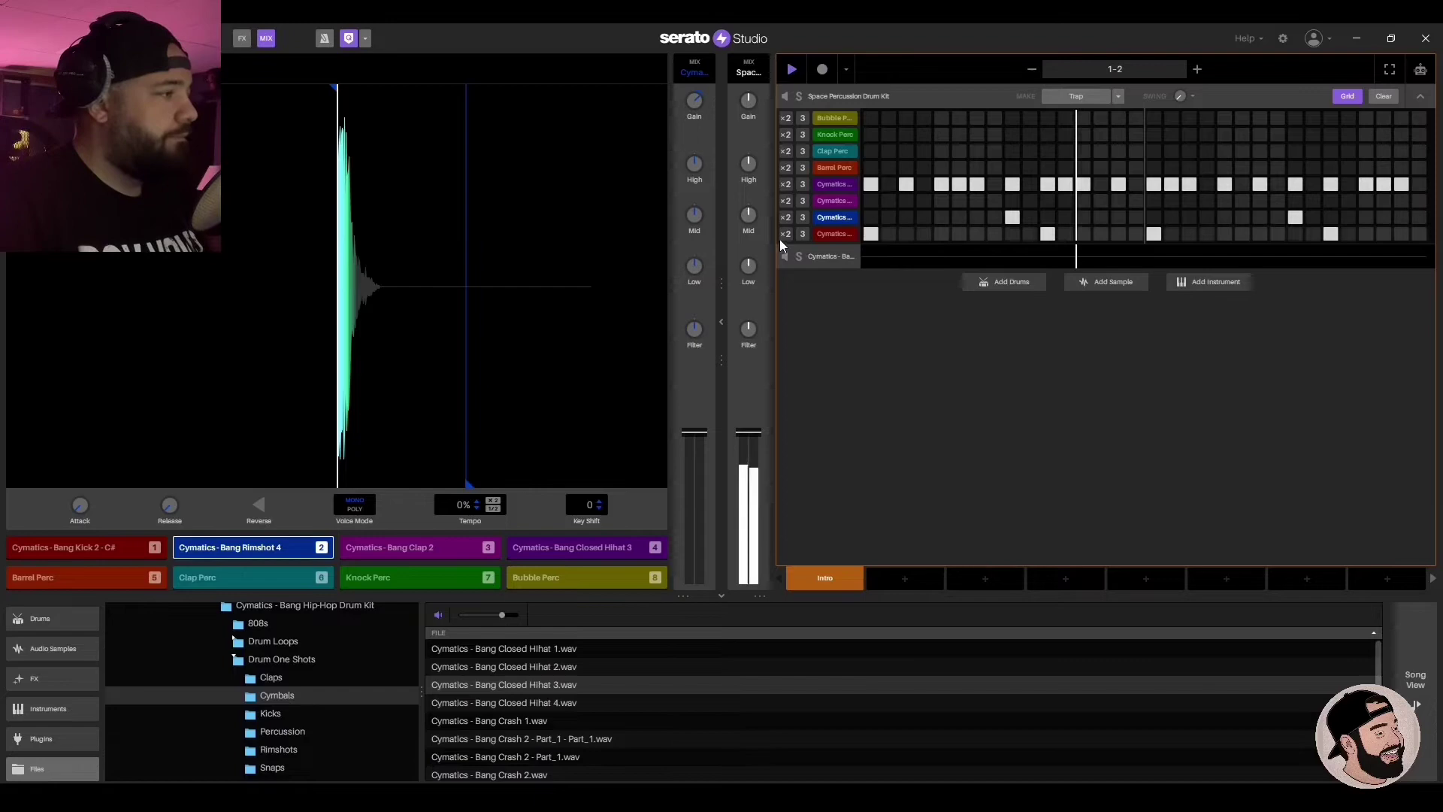
{"action": "left_click", "coordinate": [834, 185]}
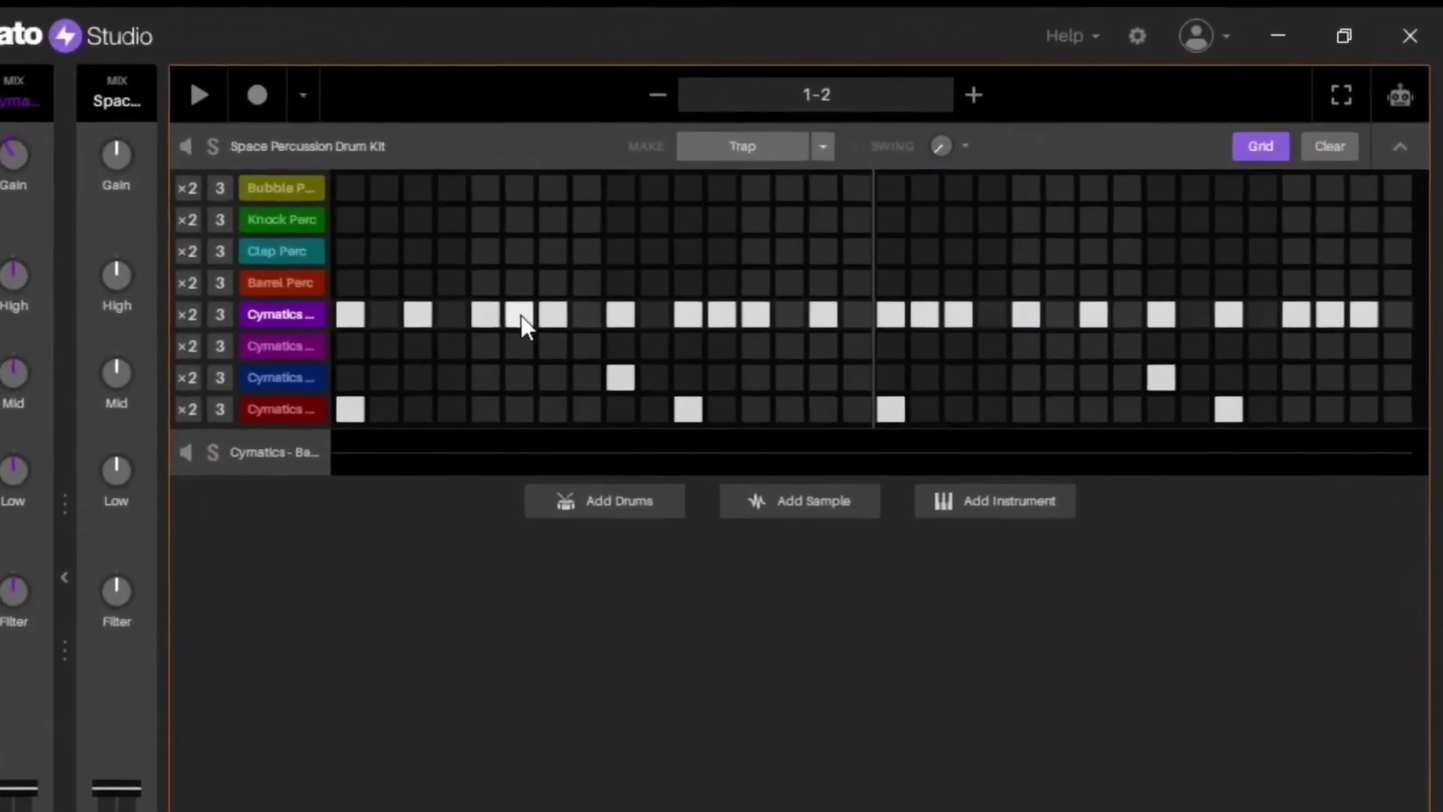
{"action": "mouse_move", "coordinate": [521, 314]}
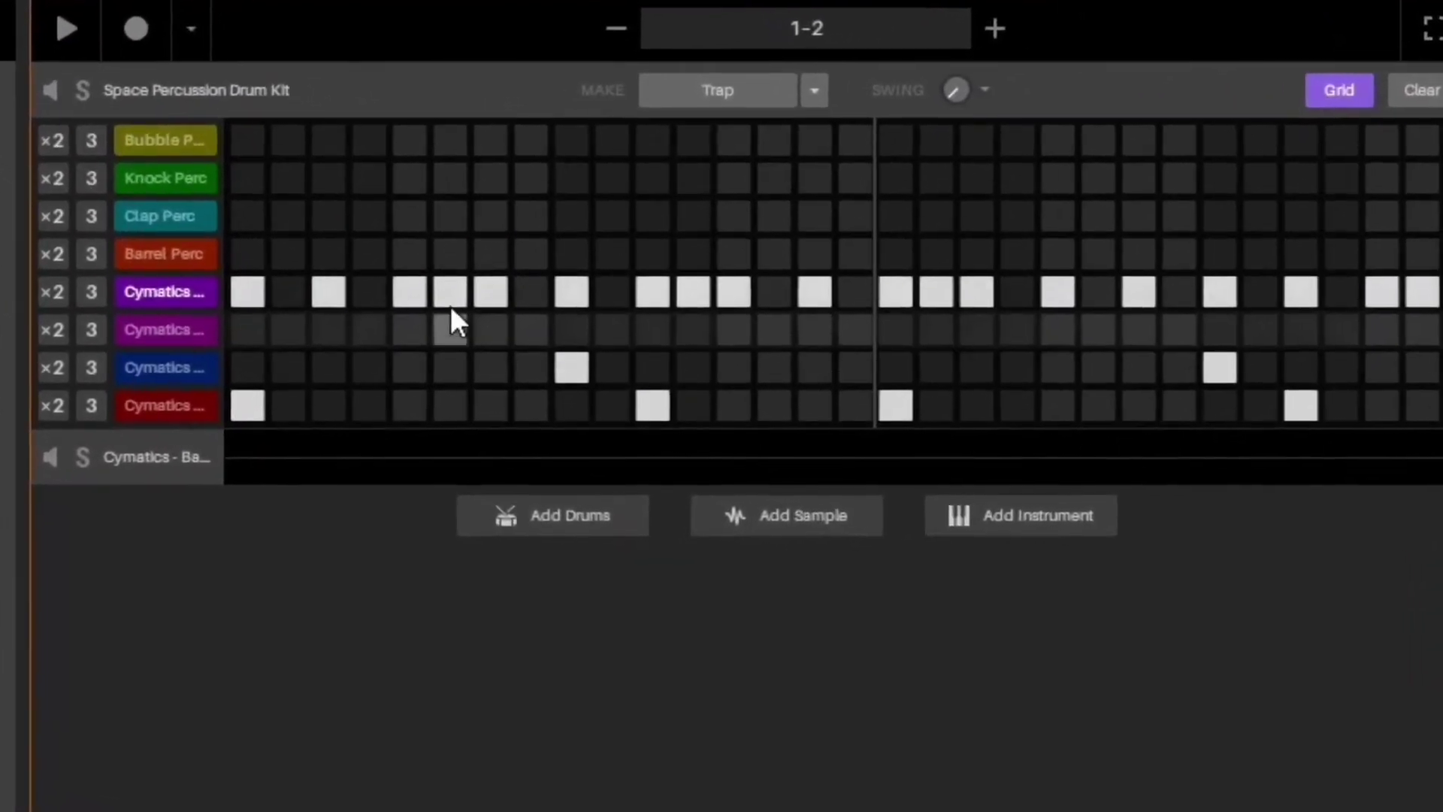
{"action": "left_click_drag", "start_coordinate": [452, 284], "coordinate": [452, 323]}
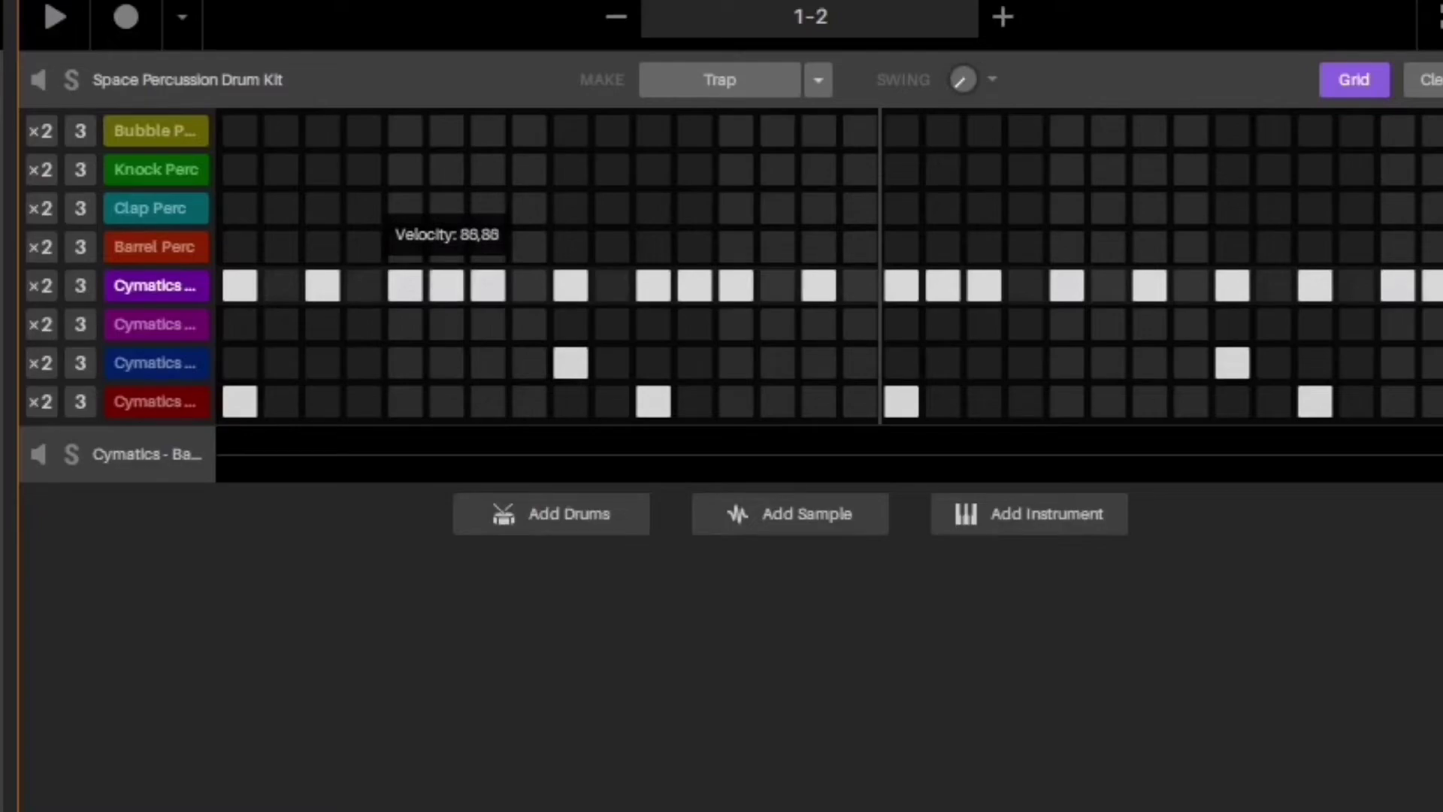
{"action": "left_click_drag", "start_coordinate": [1314, 287], "coordinate": [1320, 297]}
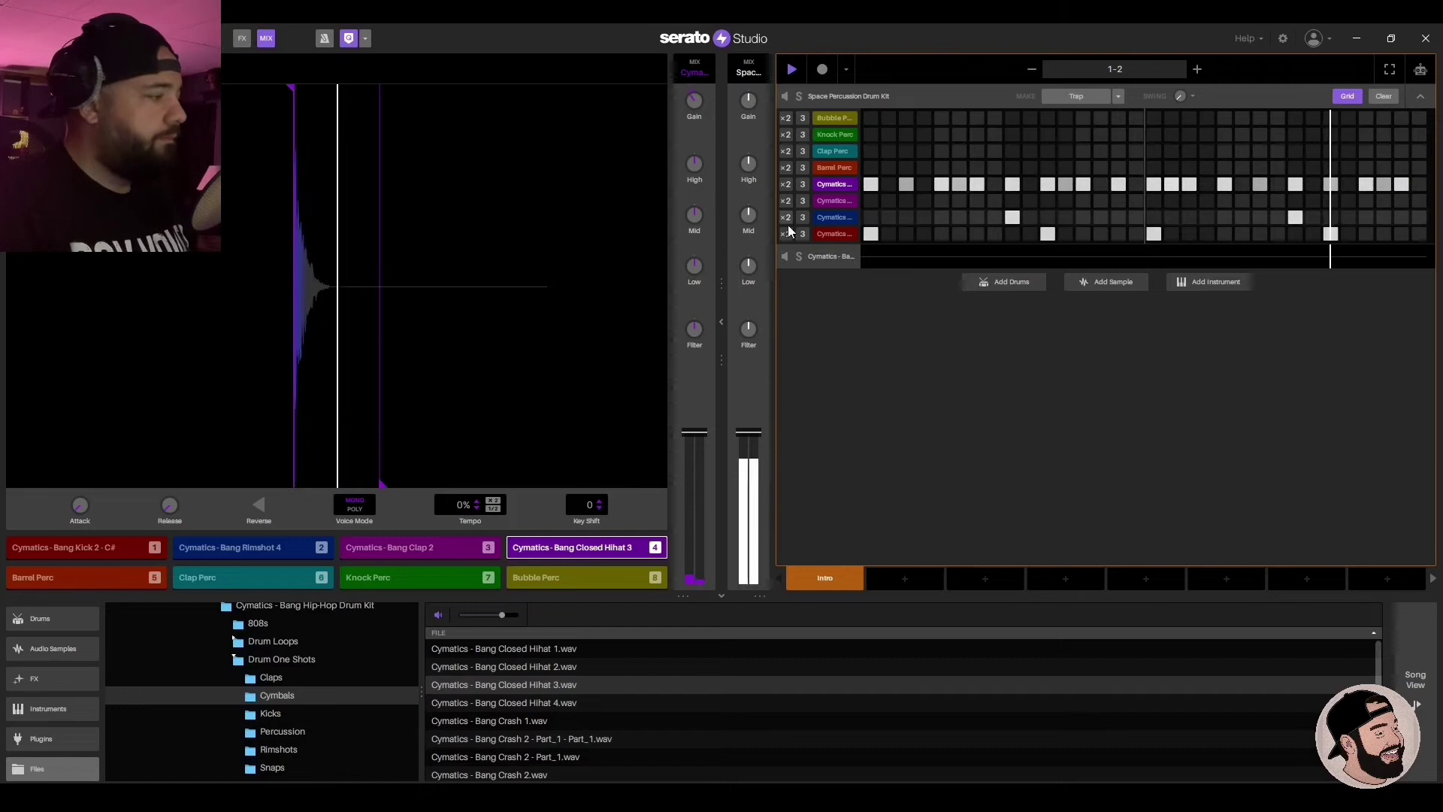
Step: Load Cymatics Bang Open Hihat 2 onto the Knock Perc pad and set its gain to -12 dB
{"action": "left_click", "coordinate": [271, 697]}
{"action": "scroll", "coordinate": [522, 721], "scroll_direction": "down", "scroll_amount": 2}
{"action": "left_click", "coordinate": [521, 737]}
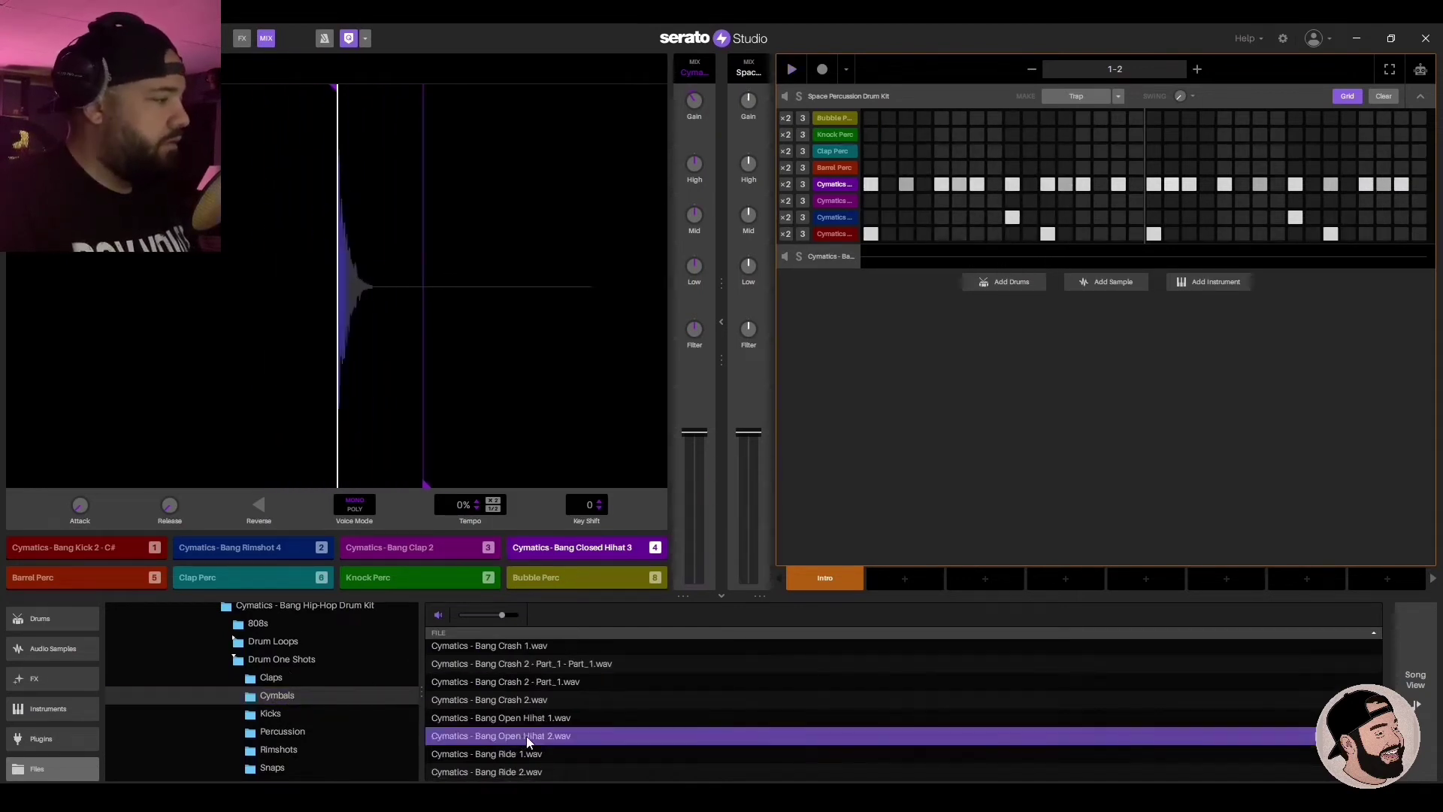
{"action": "left_click_drag", "start_coordinate": [526, 737], "coordinate": [427, 583]}
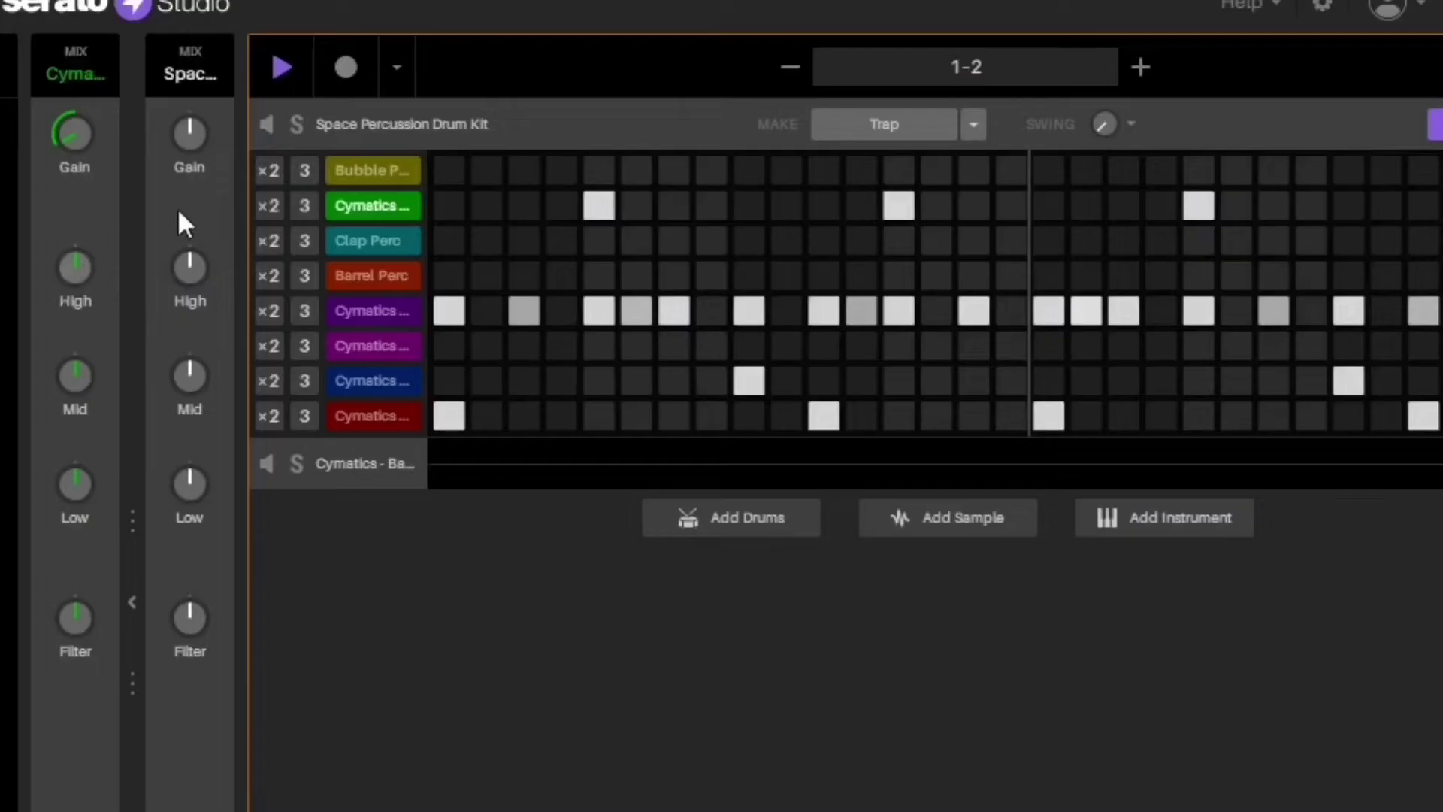
{"action": "left_click_drag", "start_coordinate": [72, 133], "coordinate": [72, 149]}
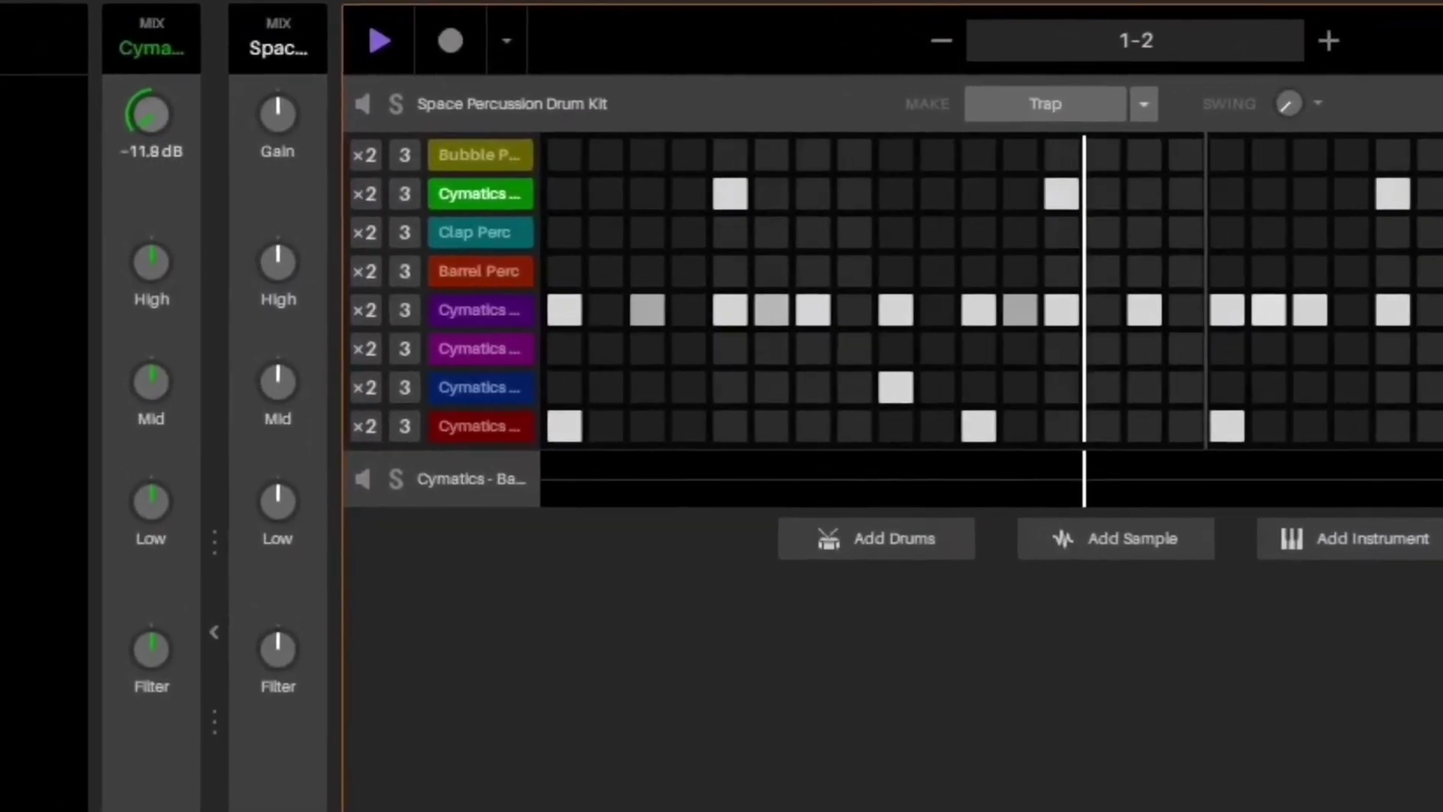
{"action": "left_click_drag", "start_coordinate": [148, 113], "coordinate": [148, 115]}
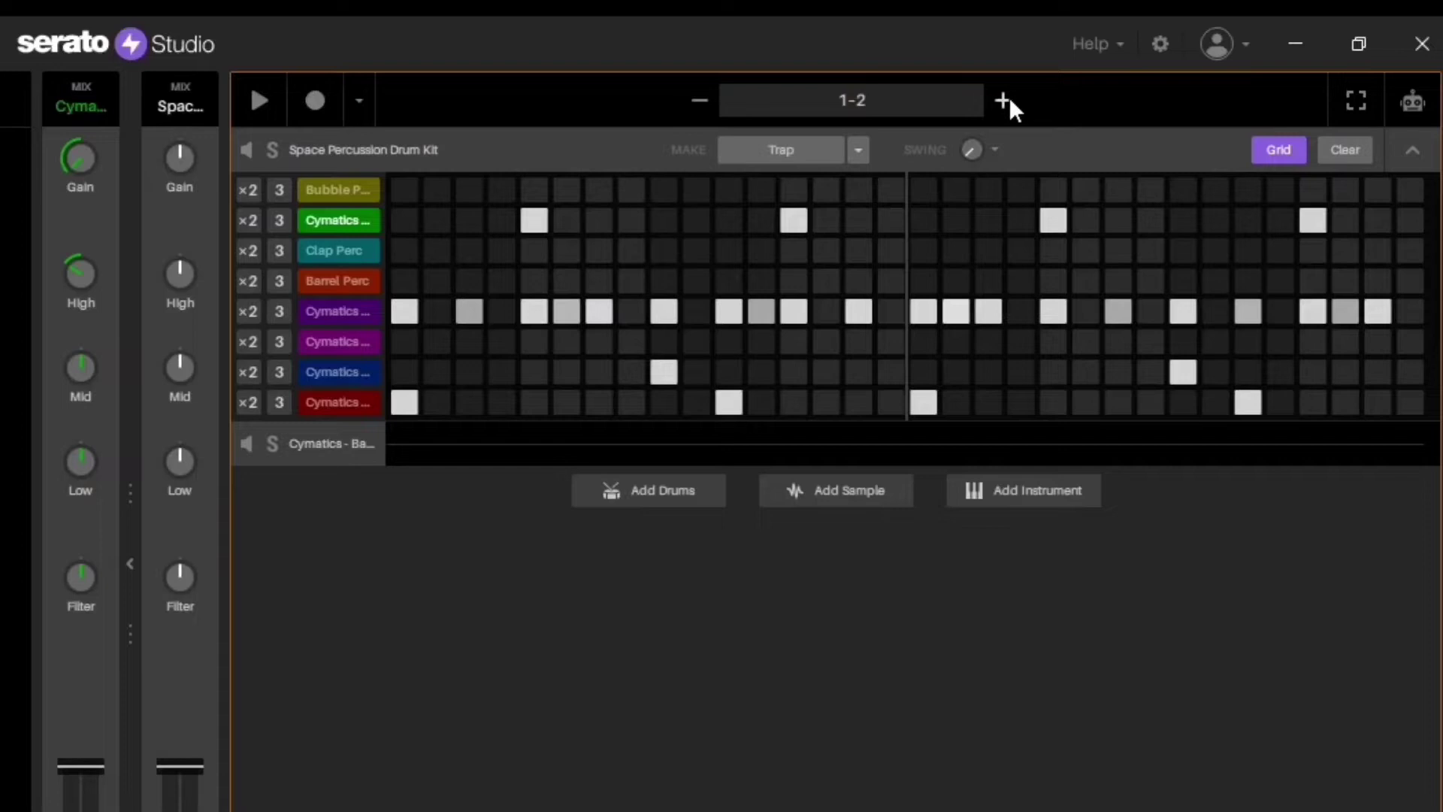
Step: Add bars 3-4 and rework their end-of-bar kick hits, keeping one on the last step
{"action": "left_click", "coordinate": [1005, 100]}
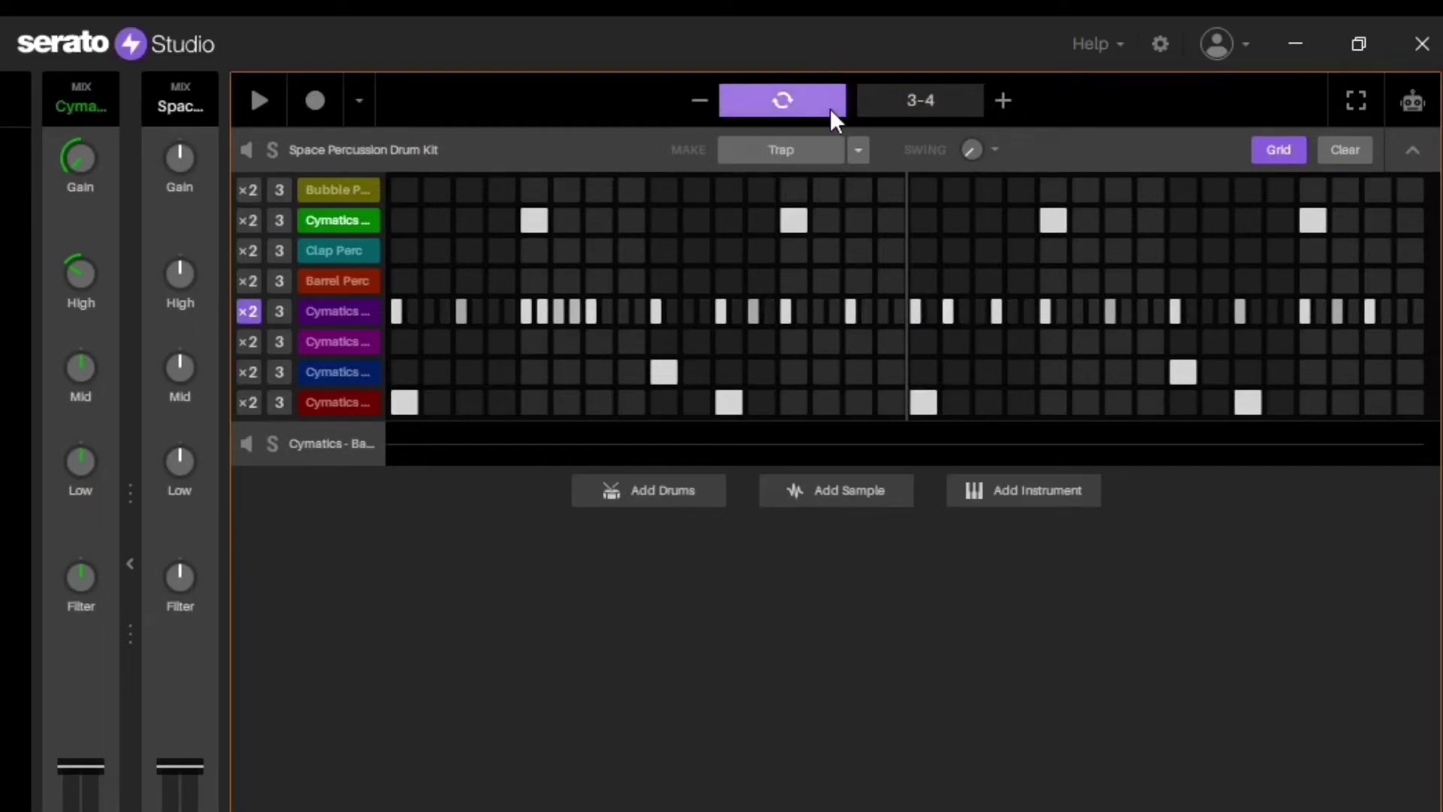
{"action": "left_click", "coordinate": [919, 100]}
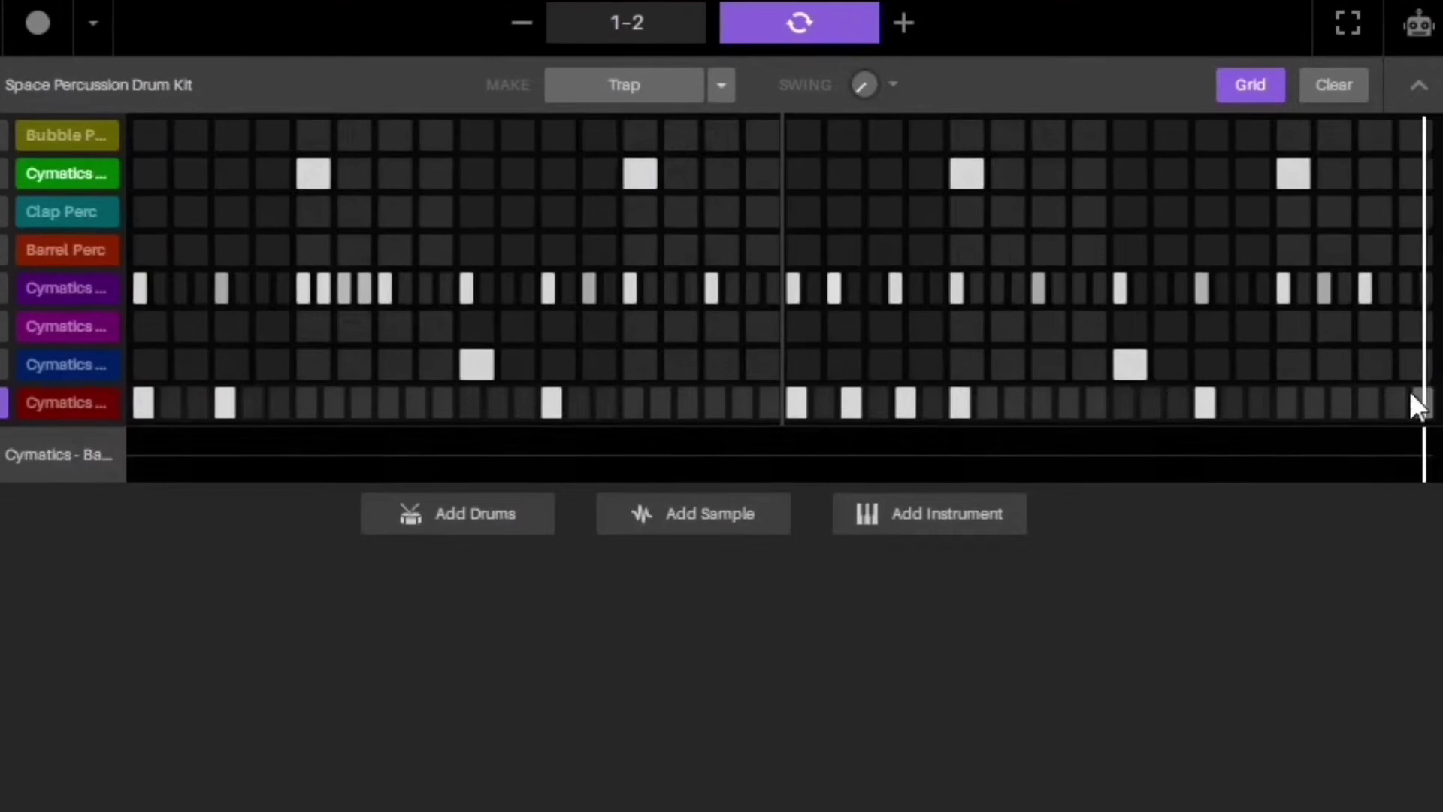
{"action": "left_click", "coordinate": [1417, 405]}
{"action": "left_click", "coordinate": [1391, 405]}
{"action": "left_click", "coordinate": [1426, 402]}
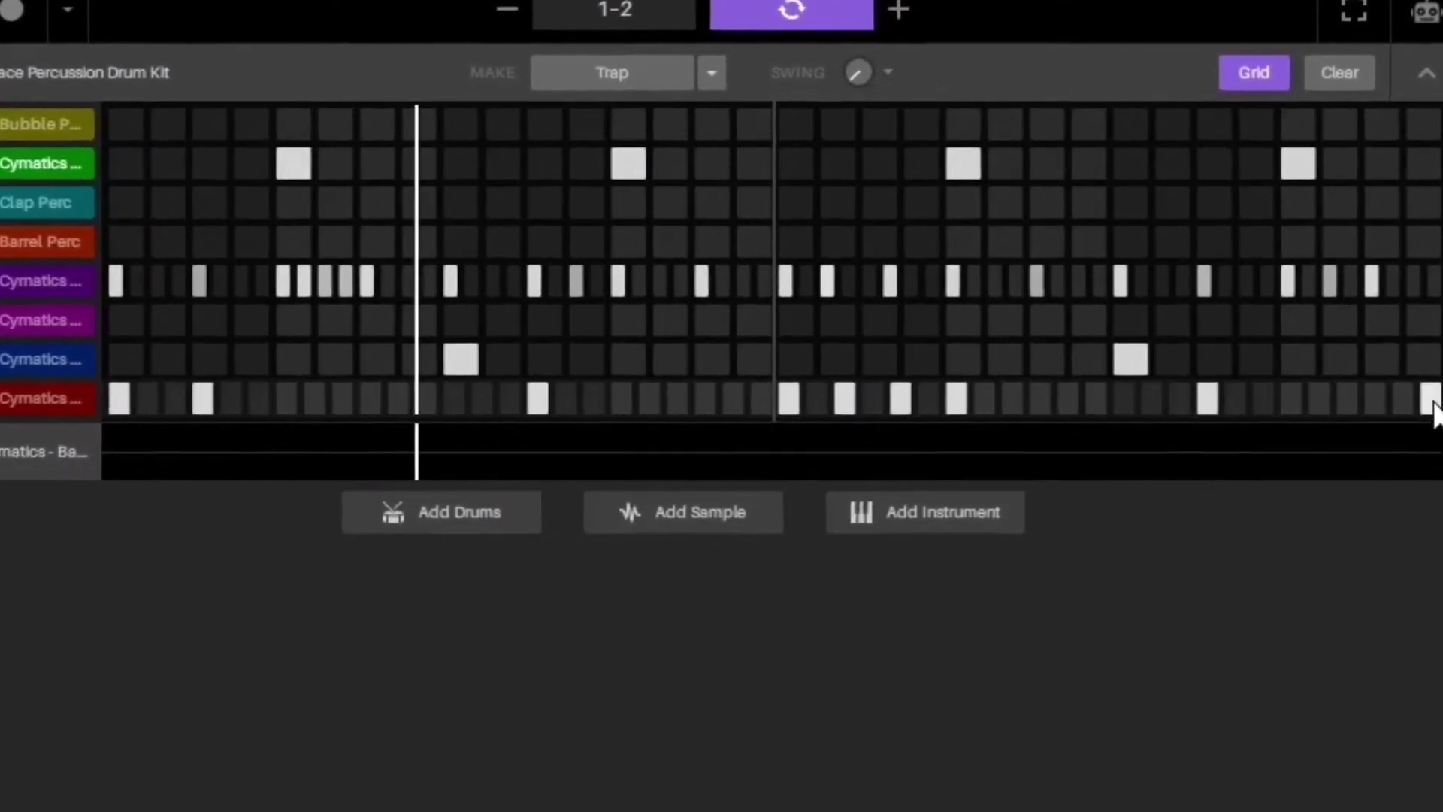
{"action": "left_click", "coordinate": [1399, 402]}
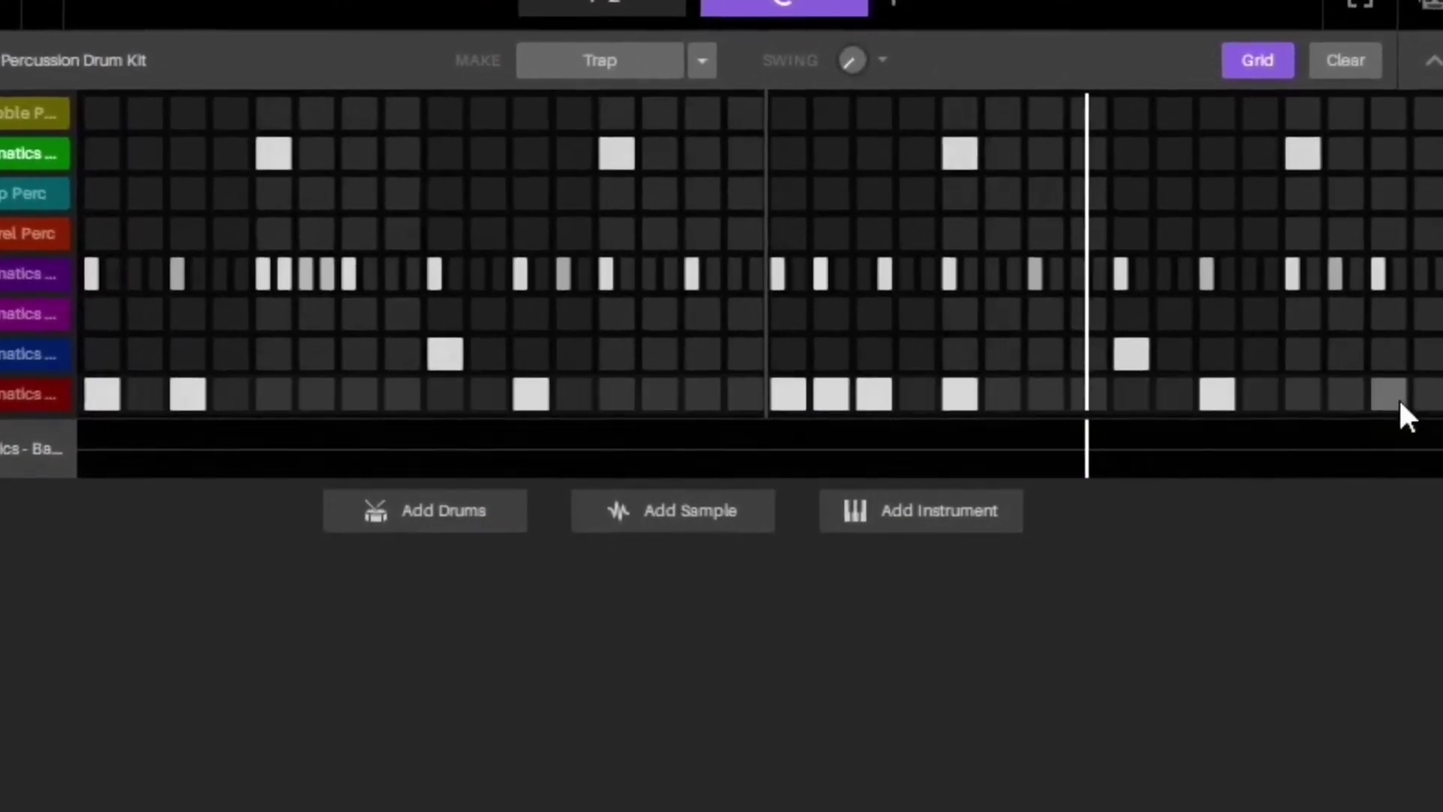
{"action": "left_click", "coordinate": [1399, 396]}
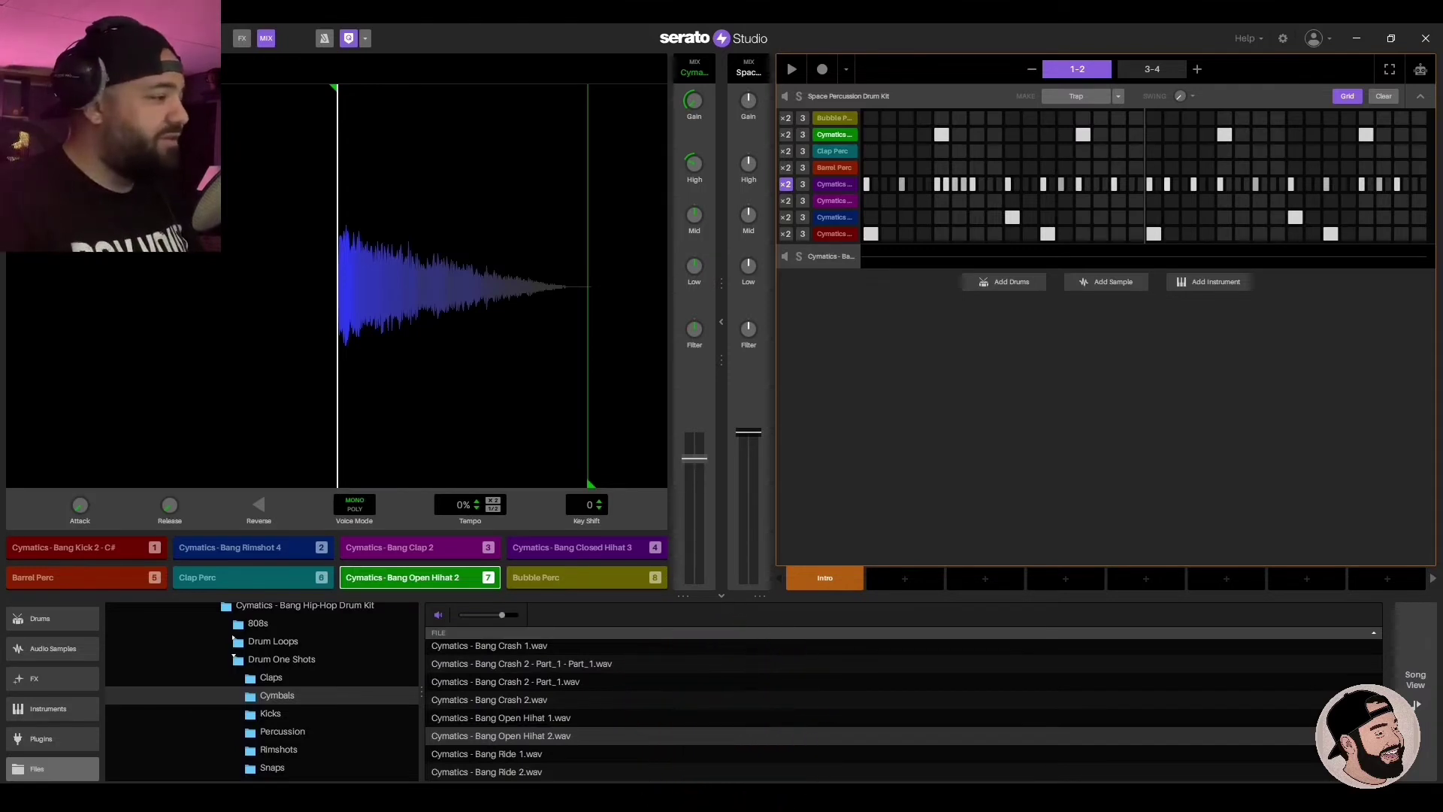
Step: Add two Clap Perc hits, one in each bar
{"action": "left_click", "coordinate": [1012, 150]}
{"action": "left_click", "coordinate": [830, 153]}
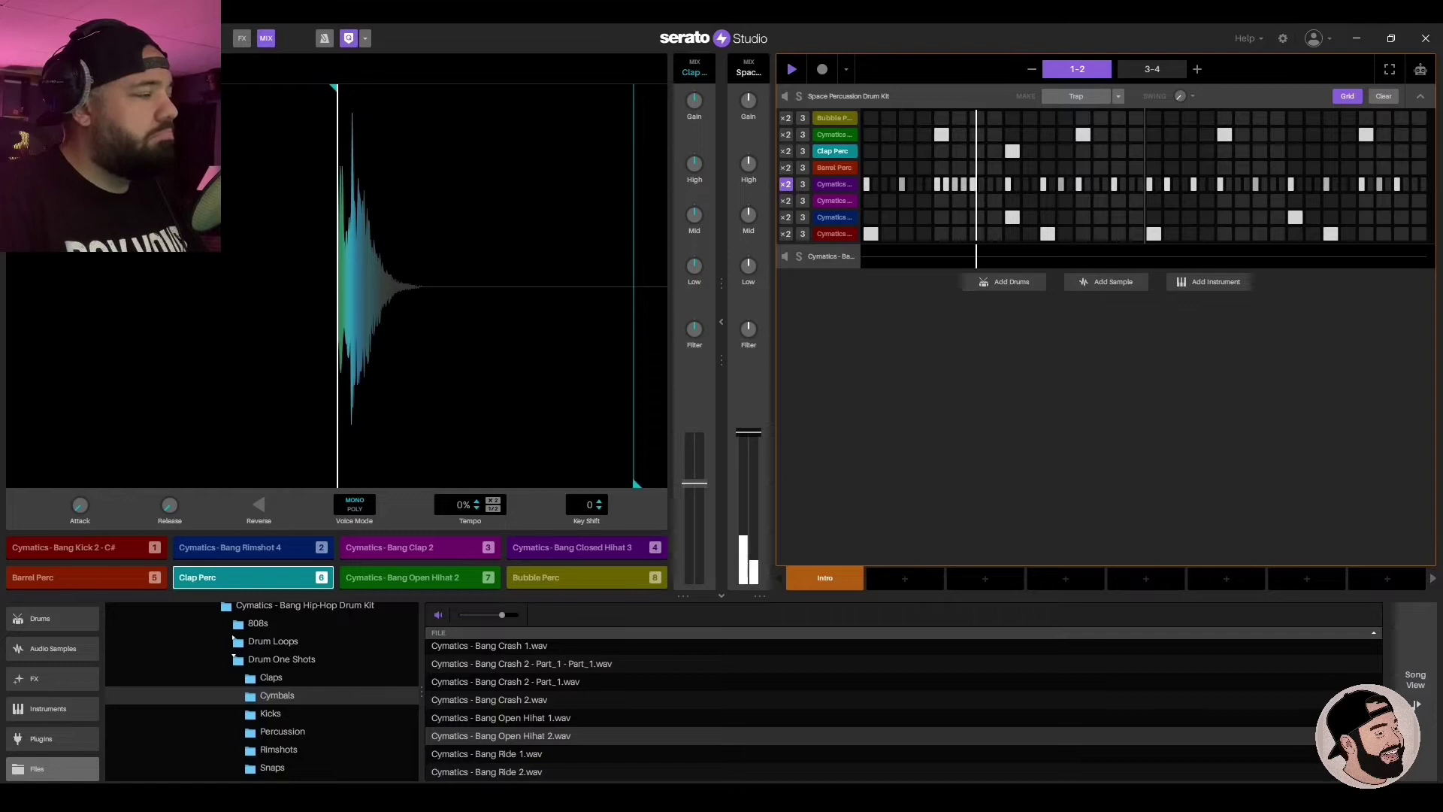
{"action": "left_click", "coordinate": [1293, 152]}
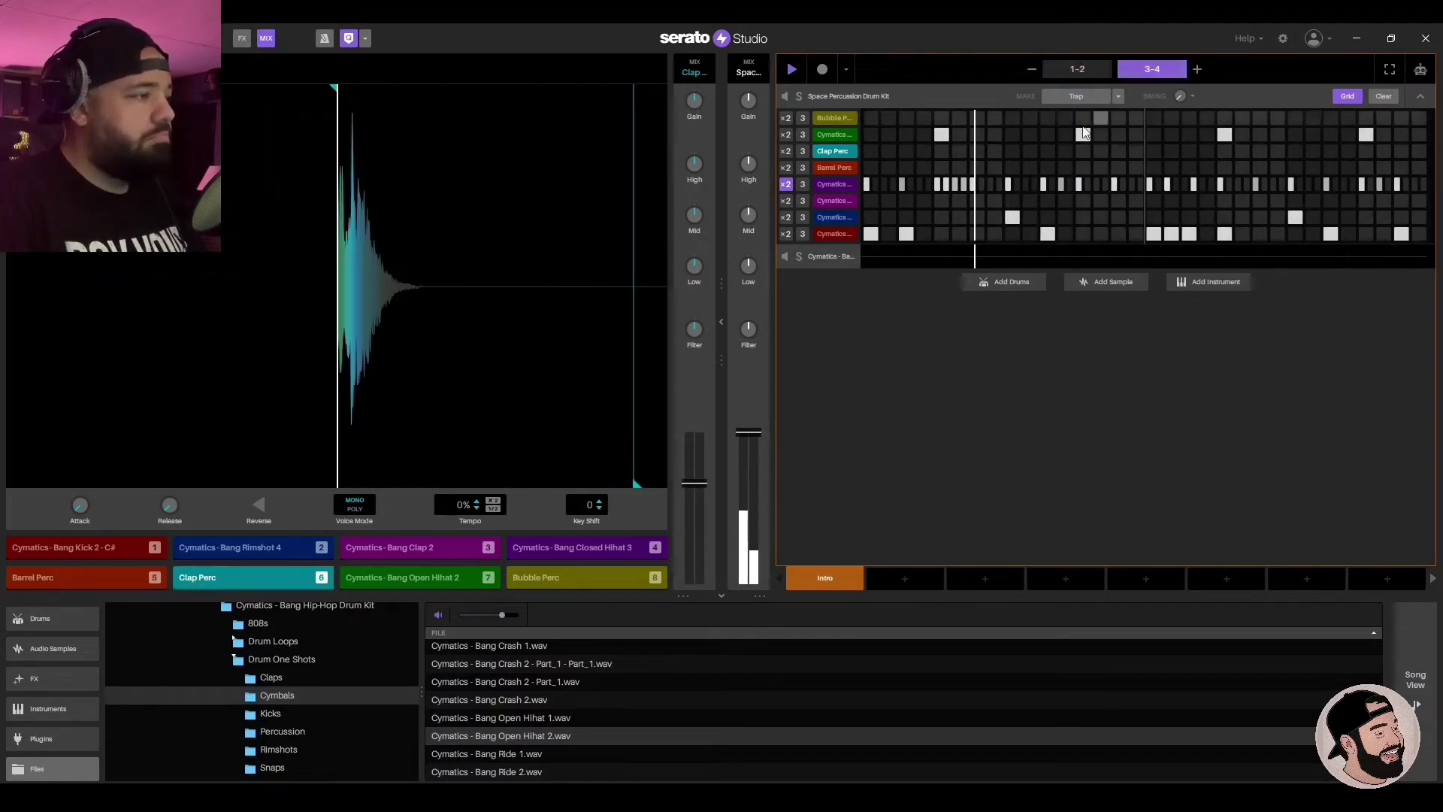
Step: Lower the Rimshot 4 sample's key shift to -2
{"action": "left_click", "coordinate": [844, 218]}
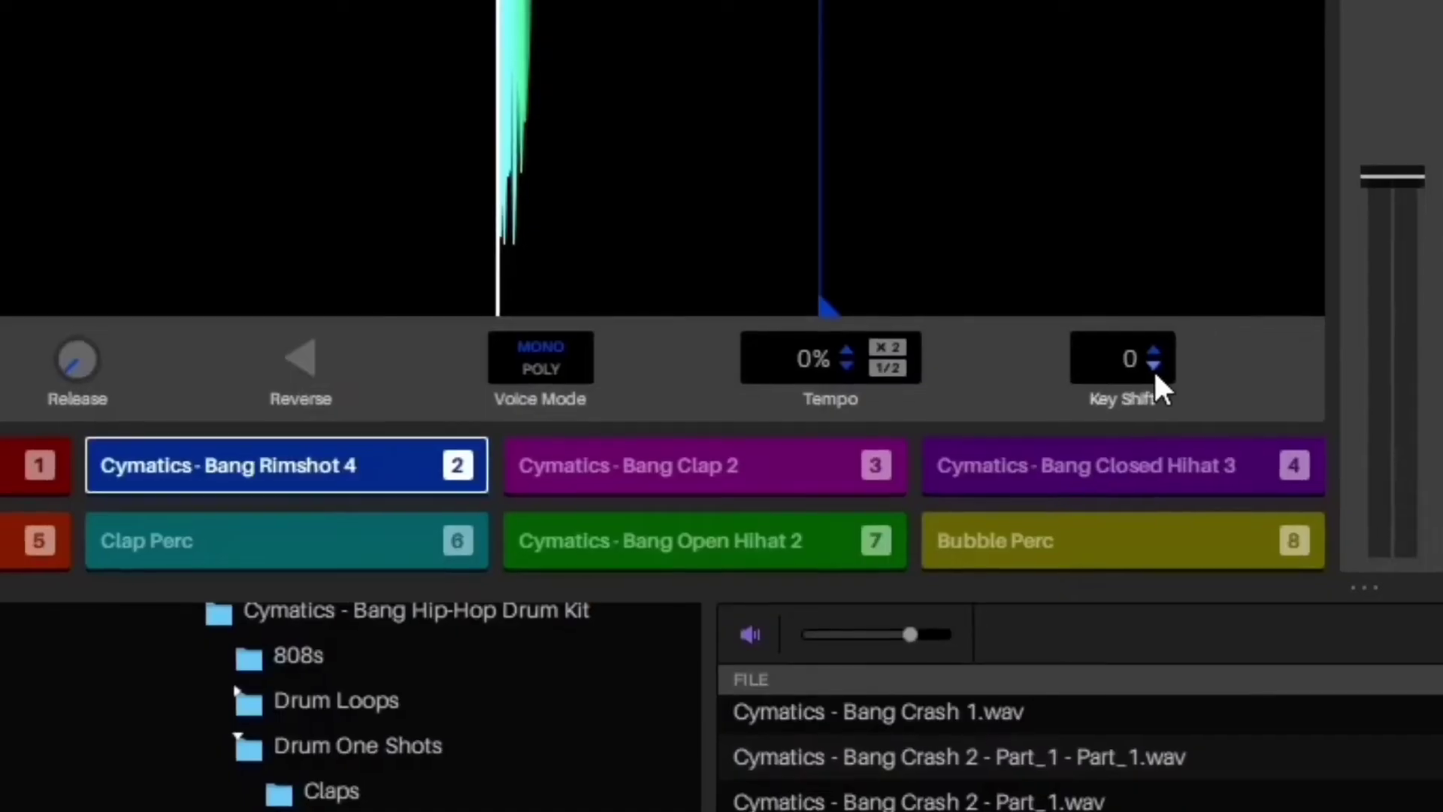
{"action": "left_click", "coordinate": [599, 508]}
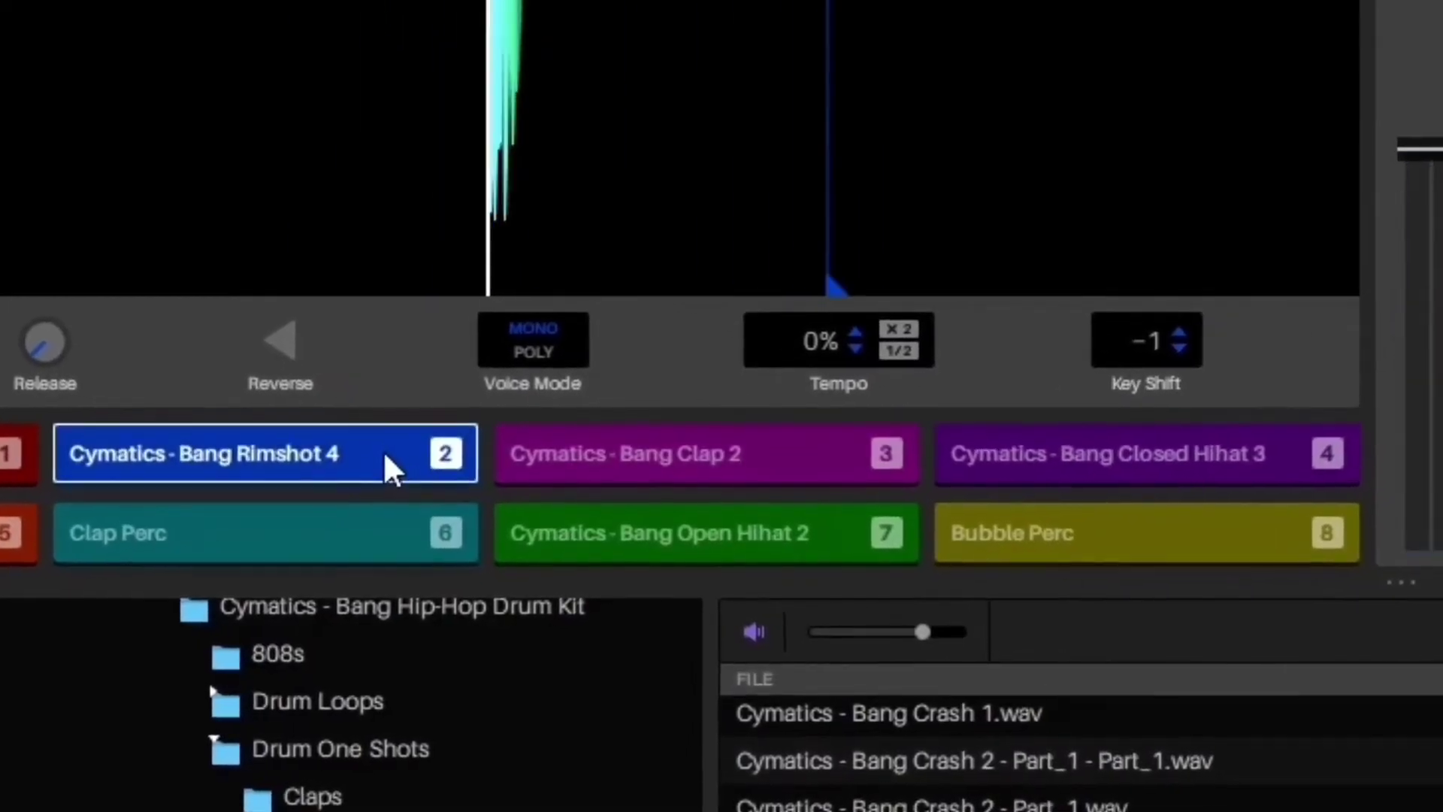
{"action": "left_click", "coordinate": [1172, 352]}
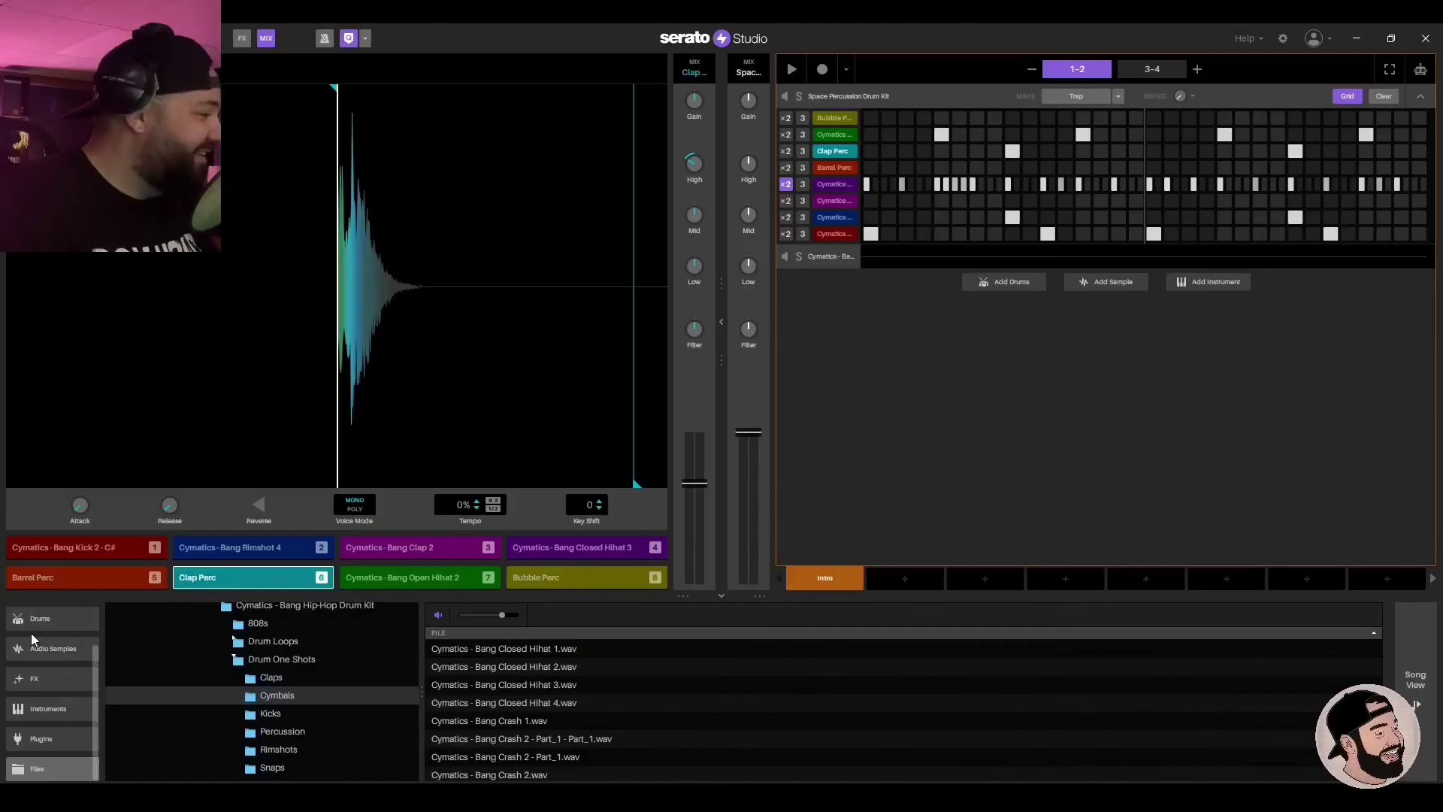
Step: Switch the library to Audio Samples, show All Serato Packs, and select Allota Diamonds
{"action": "scroll", "coordinate": [248, 682], "scroll_direction": "up", "scroll_amount": 3}
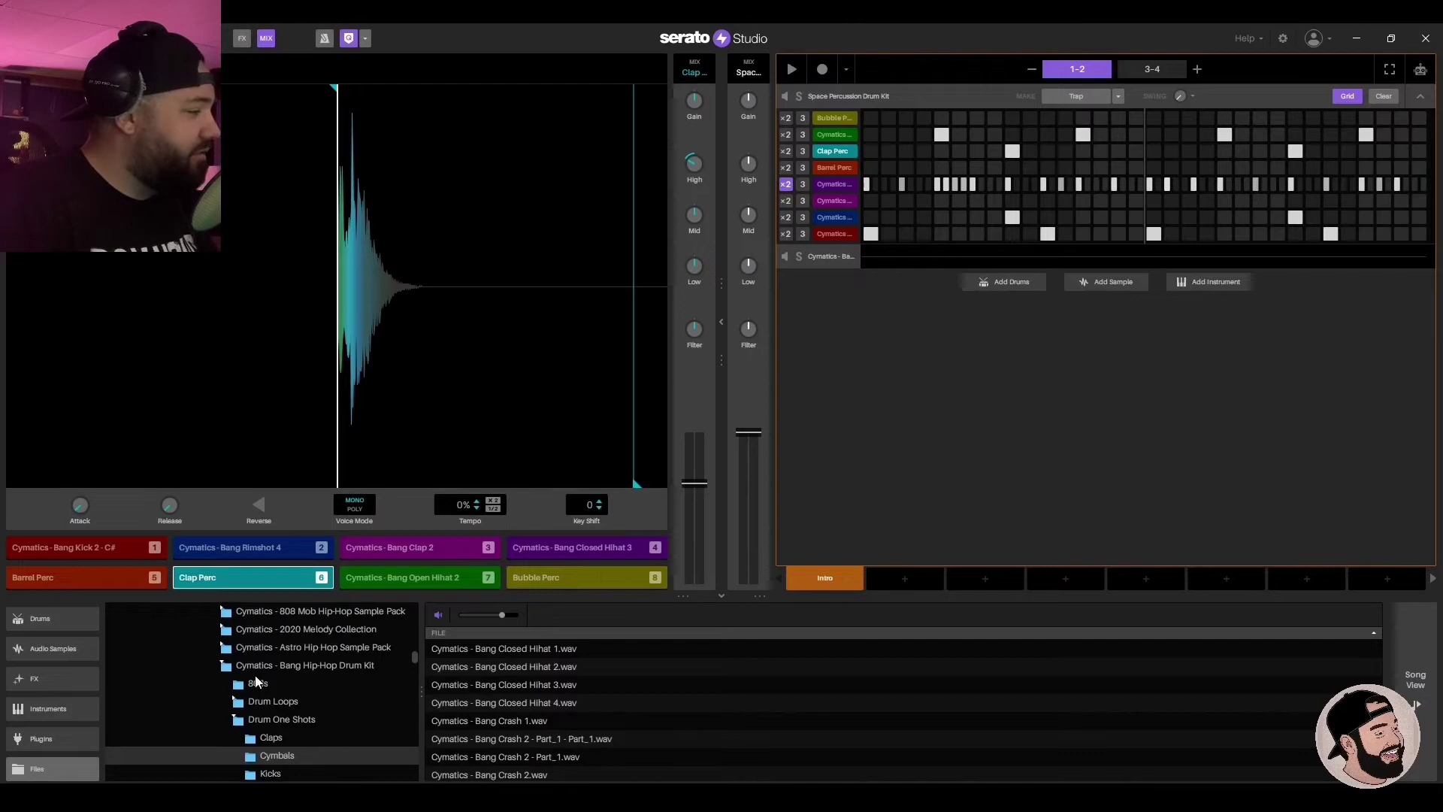
{"action": "left_click", "coordinate": [228, 683]}
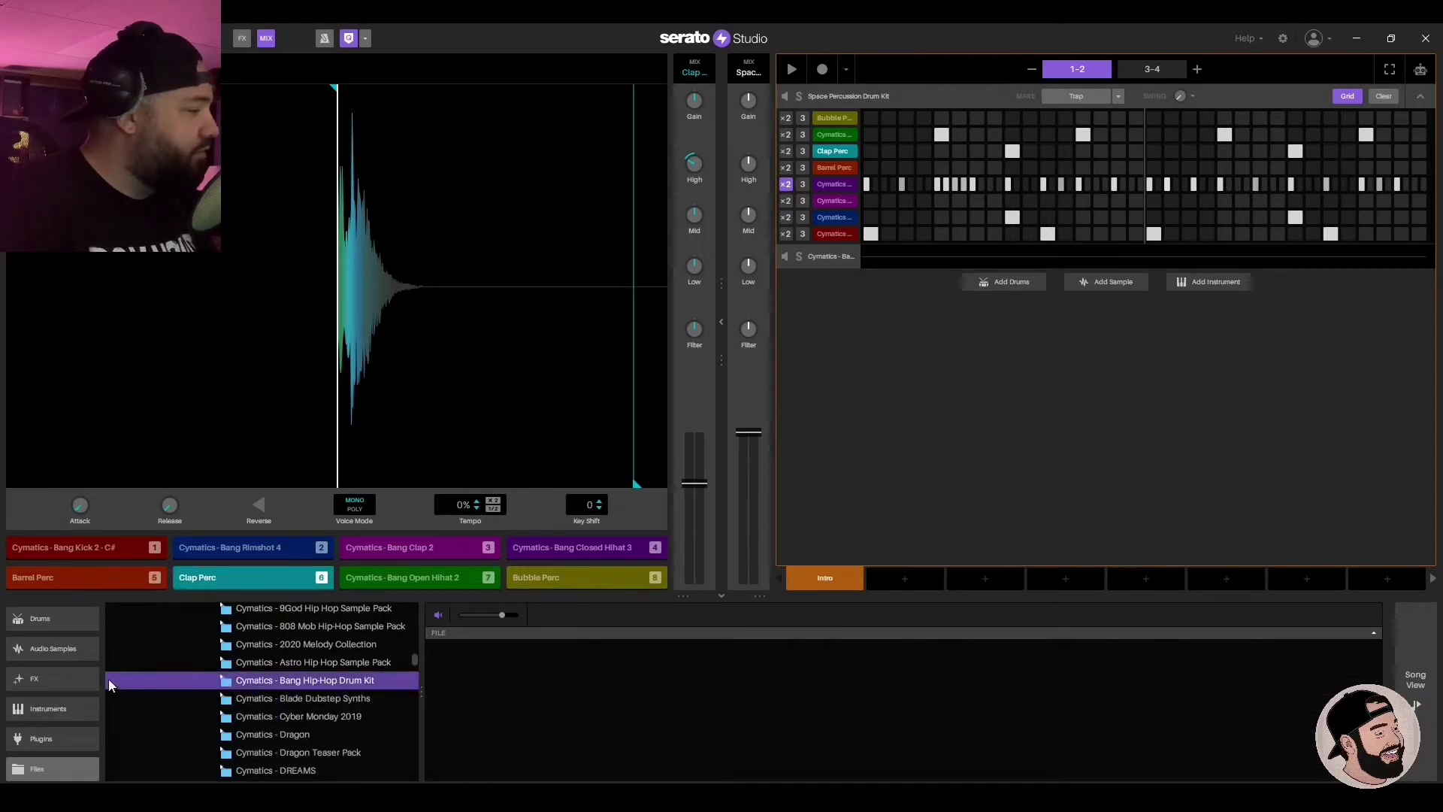
{"action": "left_click", "coordinate": [36, 648]}
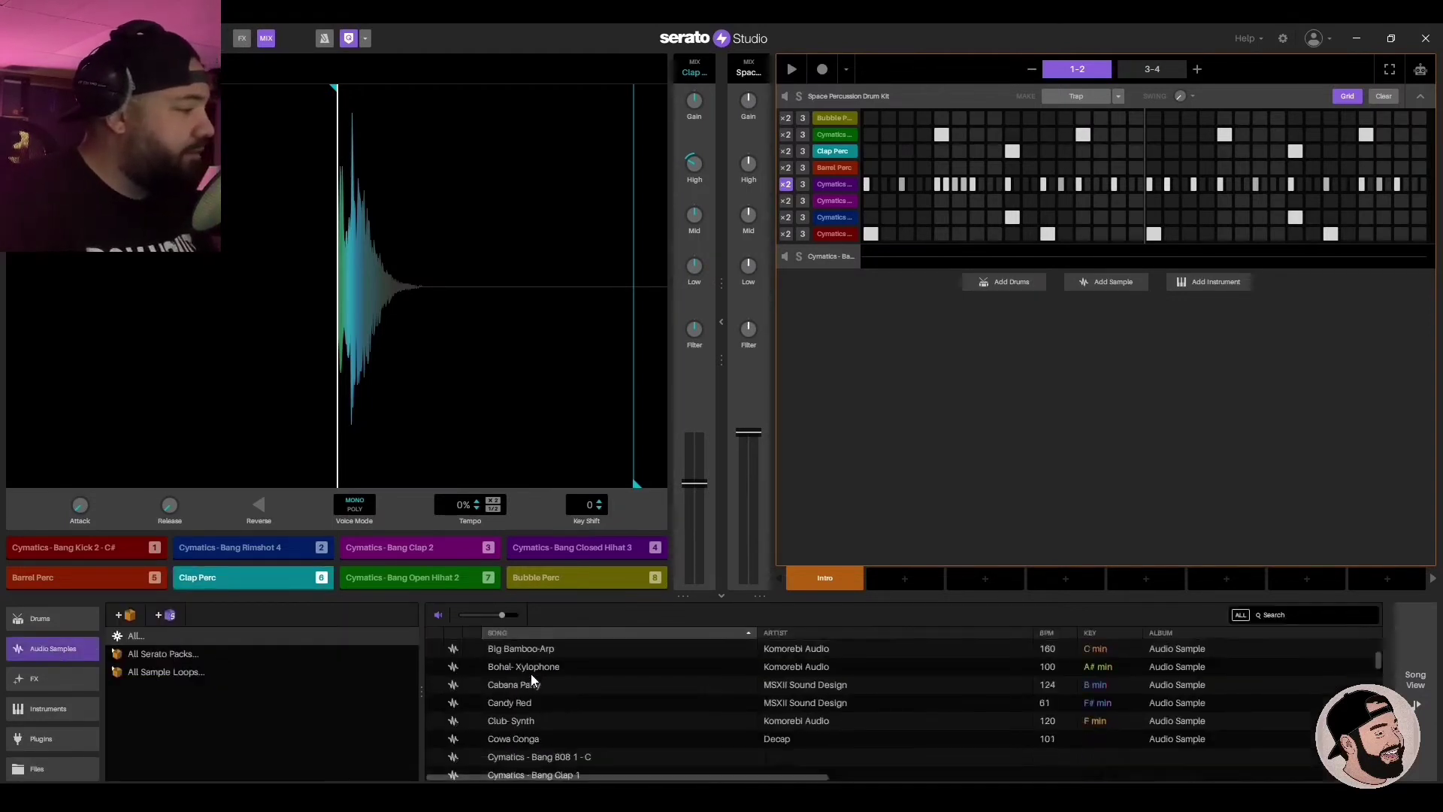
{"action": "scroll", "coordinate": [531, 673], "scroll_direction": "up", "scroll_amount": 4}
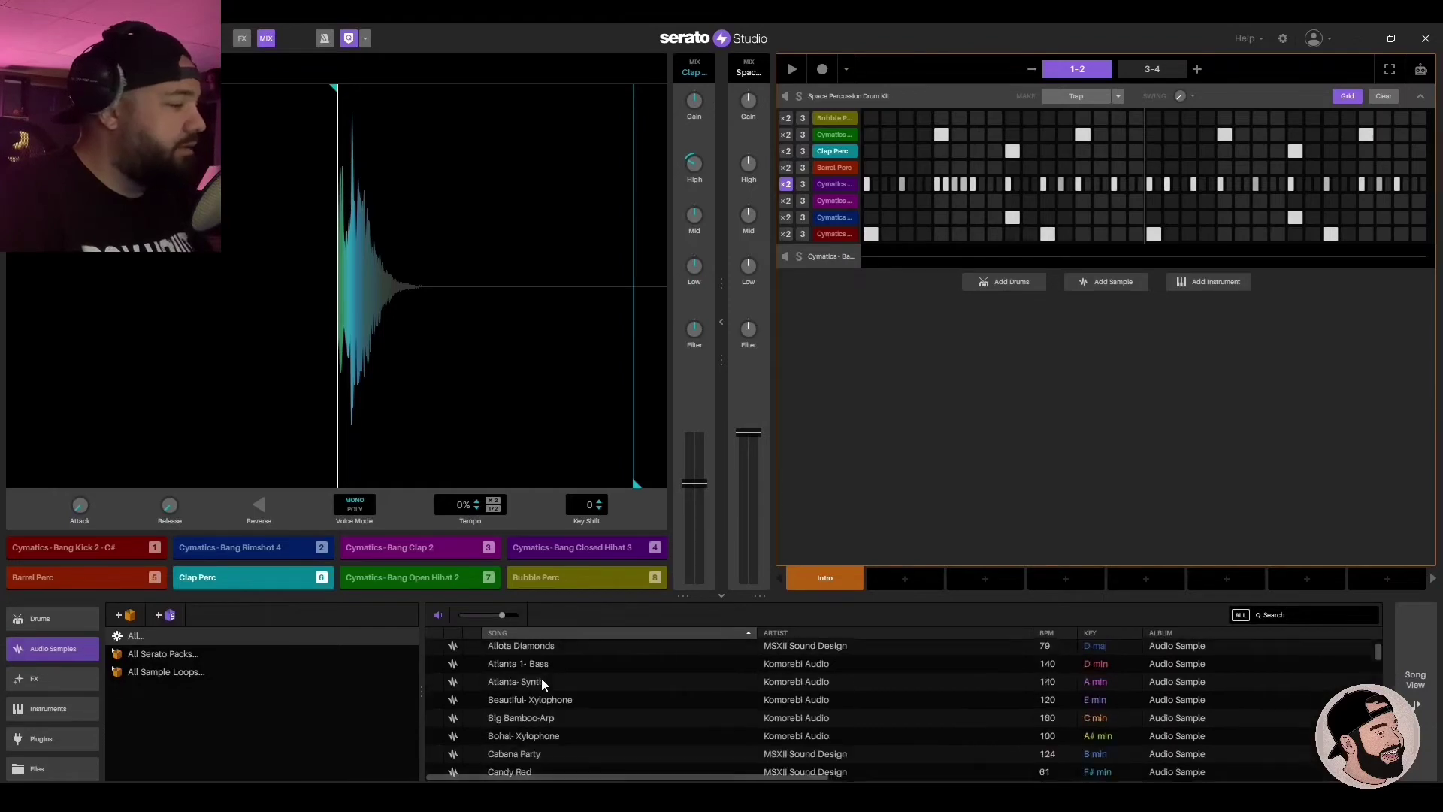
{"action": "scroll", "coordinate": [541, 682], "scroll_direction": "up", "scroll_amount": 1}
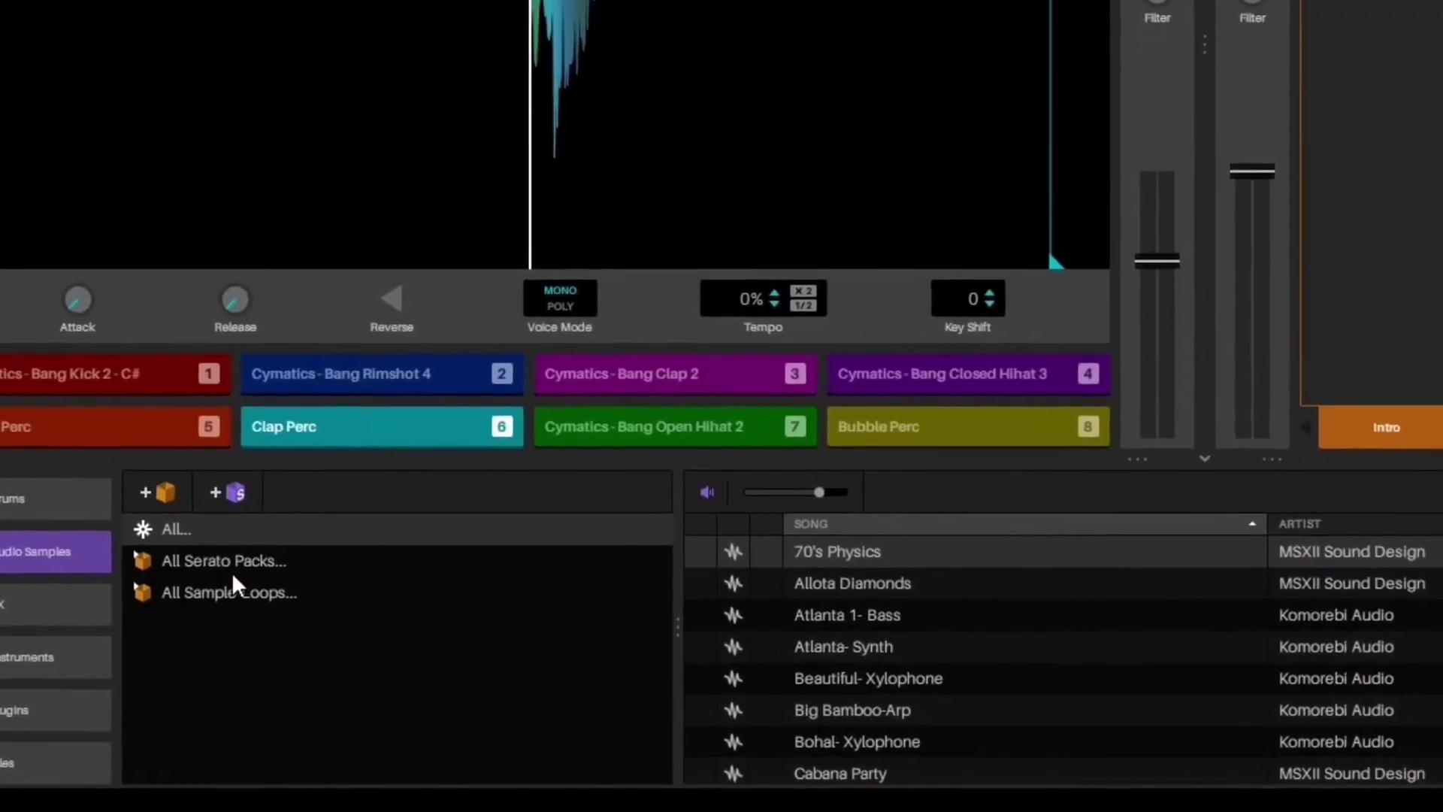
{"action": "left_click", "coordinate": [226, 561]}
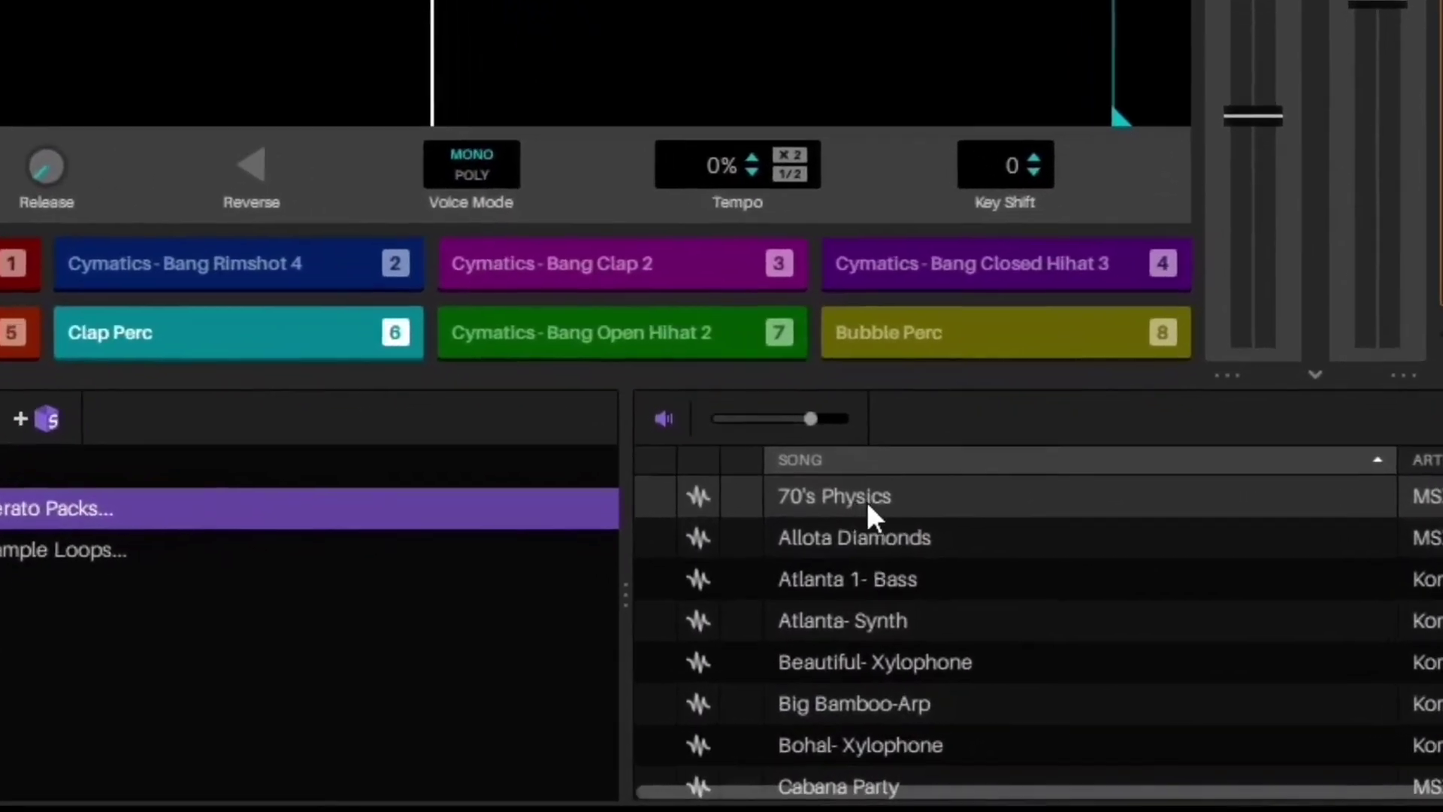
{"action": "left_click", "coordinate": [864, 498]}
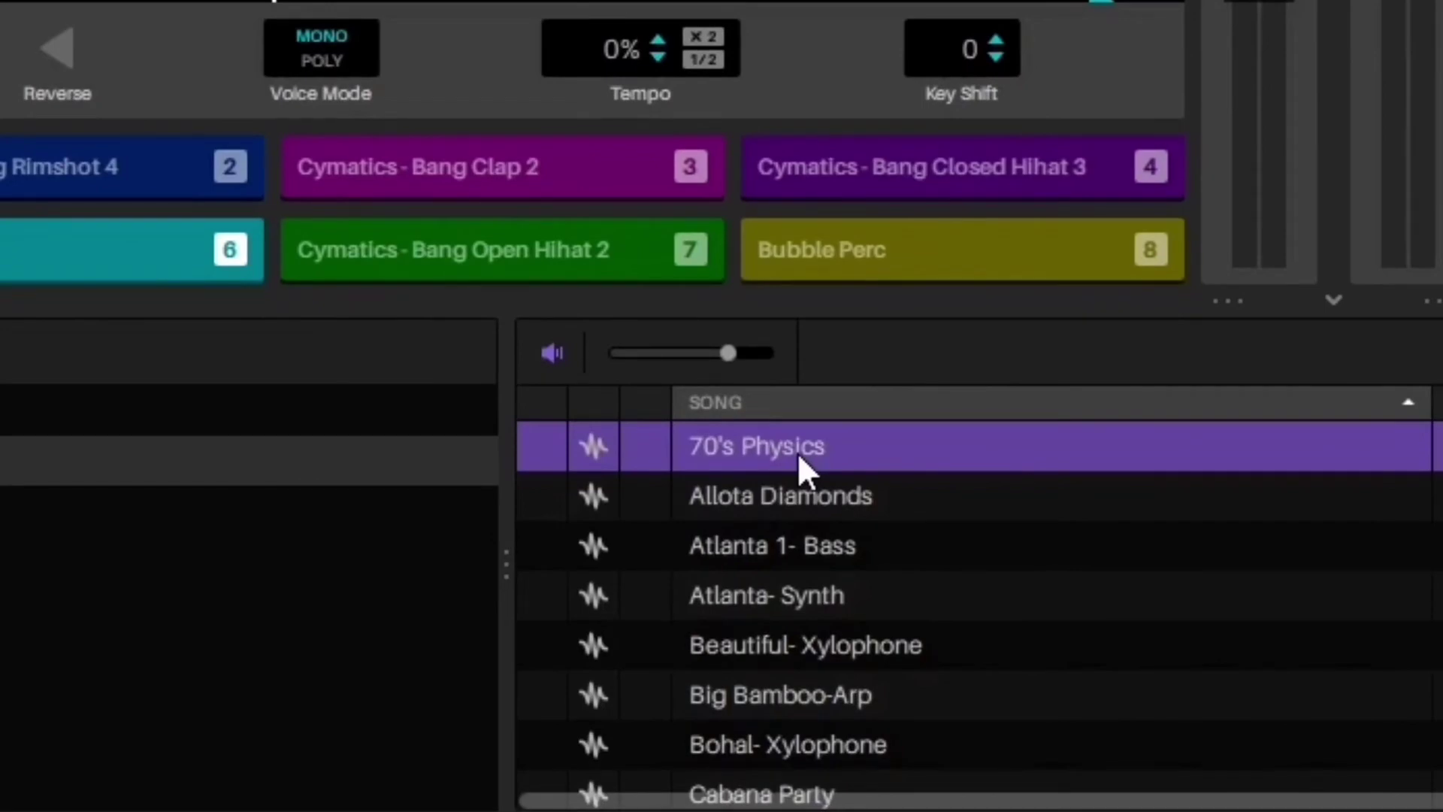
{"action": "key", "text": "Down"}
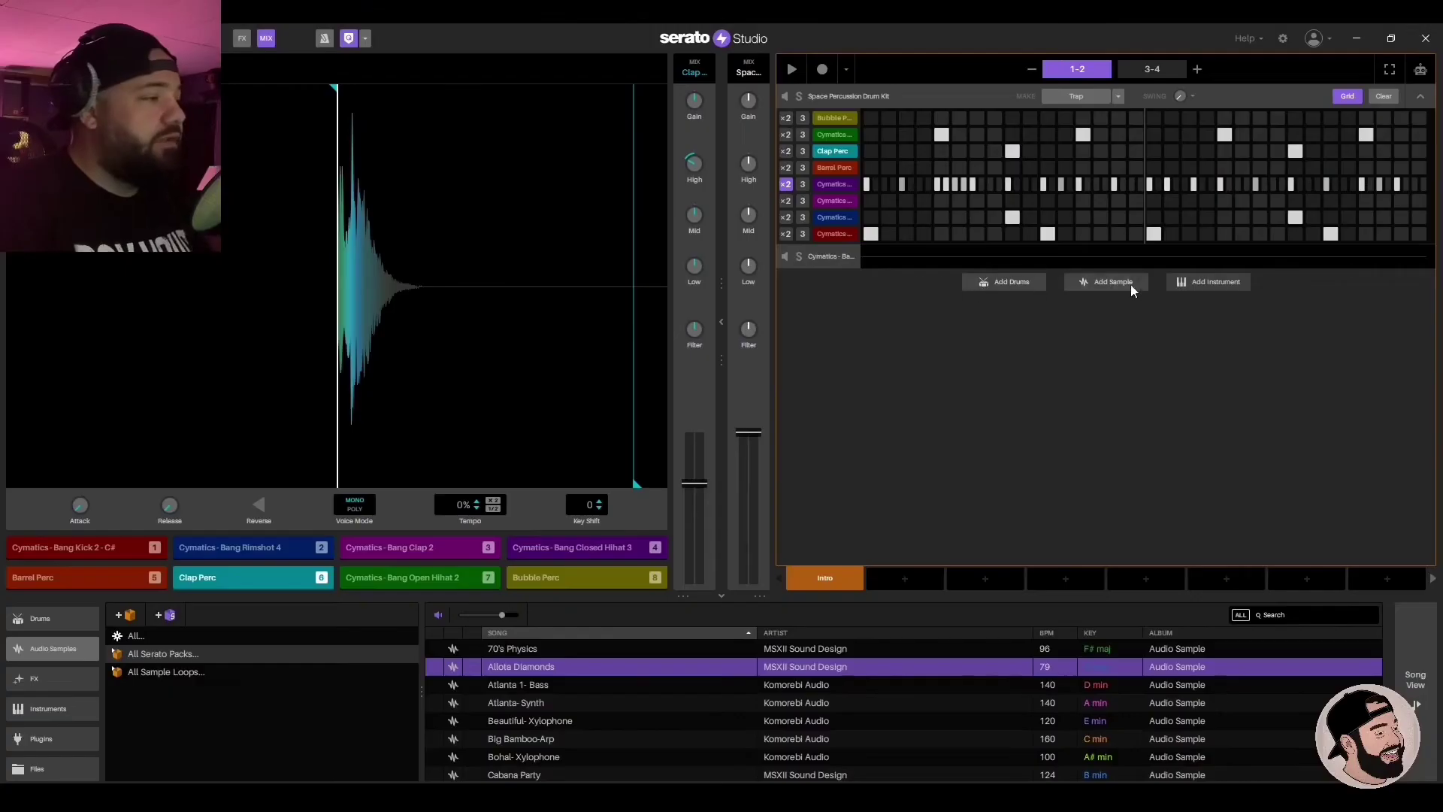
Step: Add a new sample track and load Allota Diamonds onto it
{"action": "left_click", "coordinate": [1111, 286]}
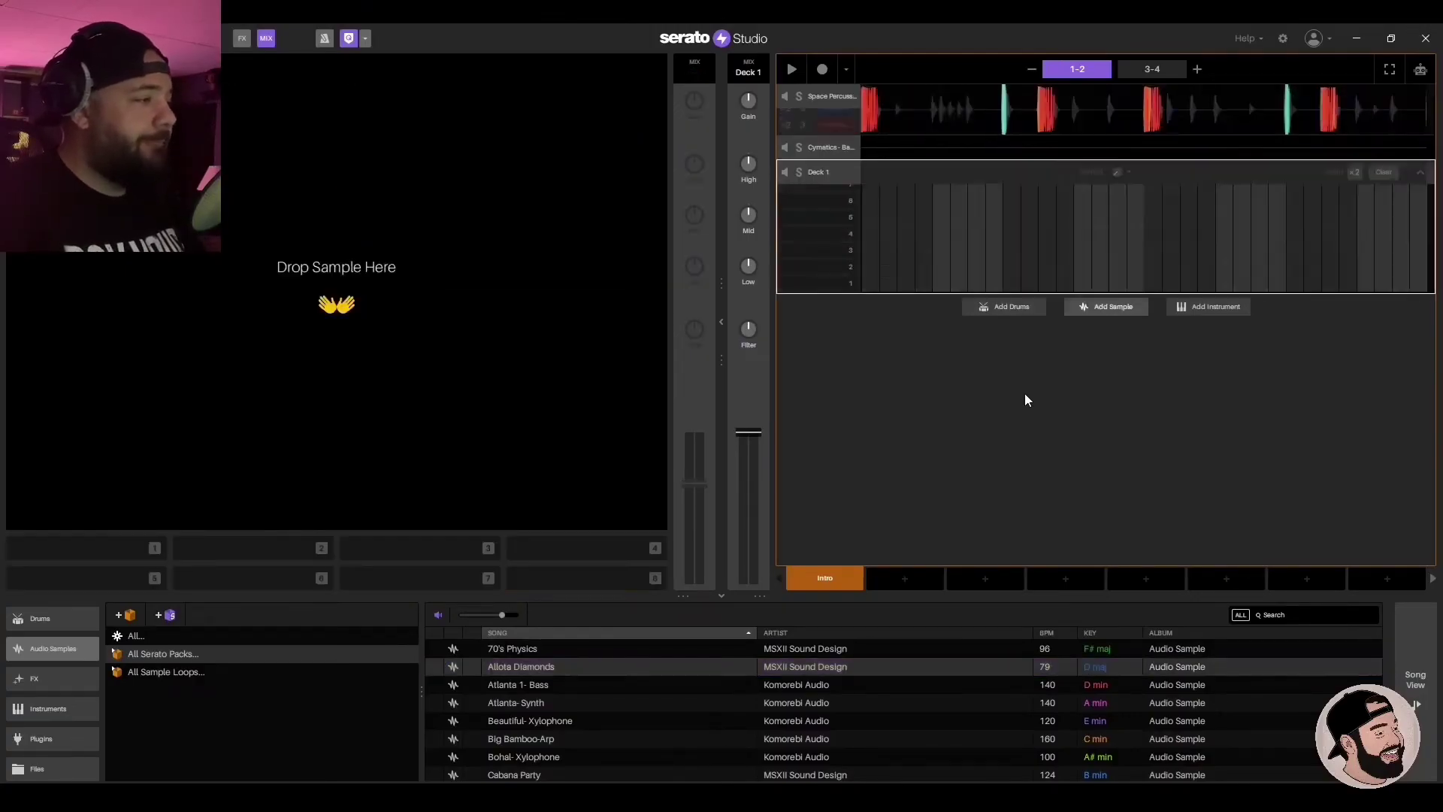
{"action": "left_click_drag", "start_coordinate": [530, 667], "coordinate": [335, 318]}
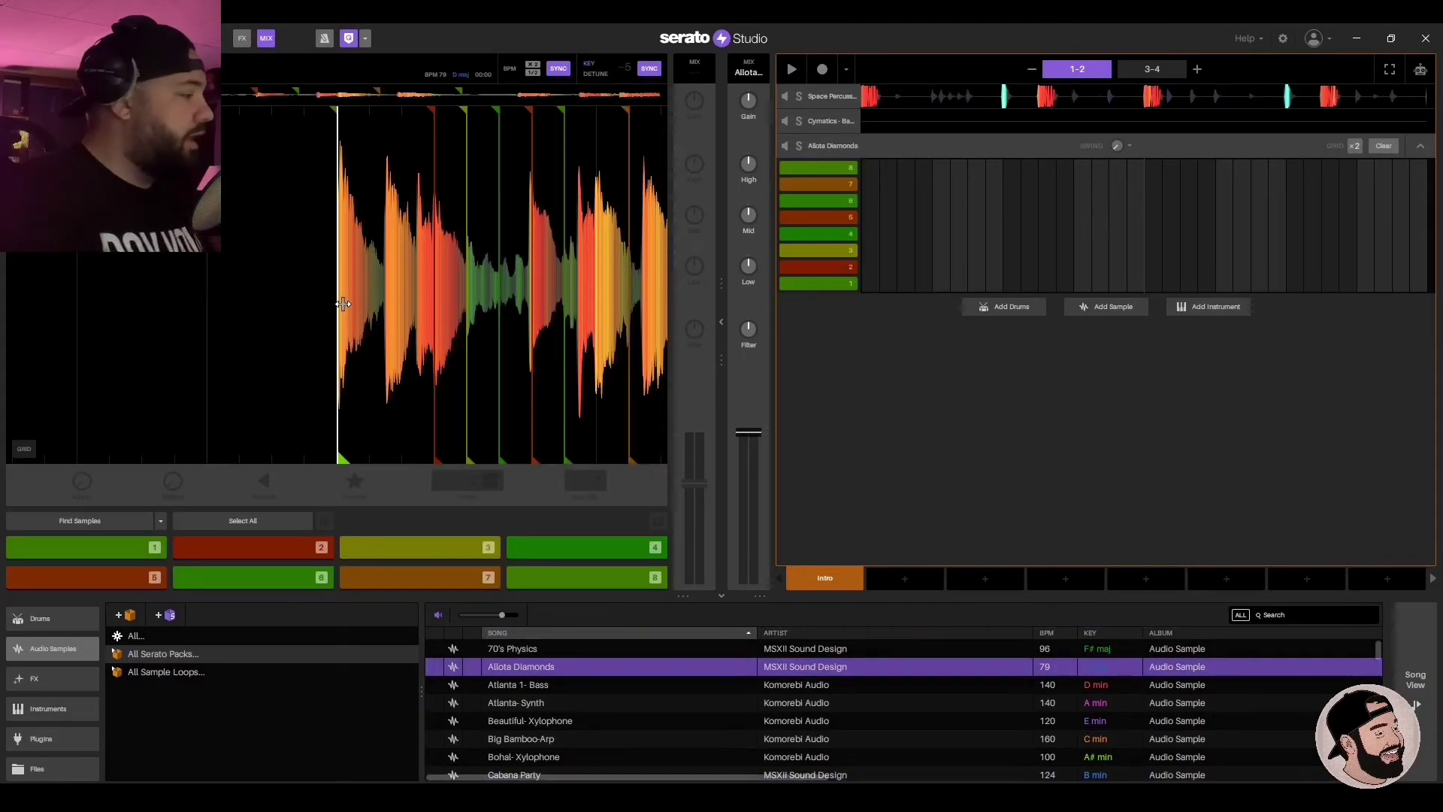
{"action": "left_click", "coordinate": [141, 549]}
Step: Audition Allota Diamonds slices 2–8 and remove the row-5 note from the pattern
{"action": "left_click", "coordinate": [849, 267]}
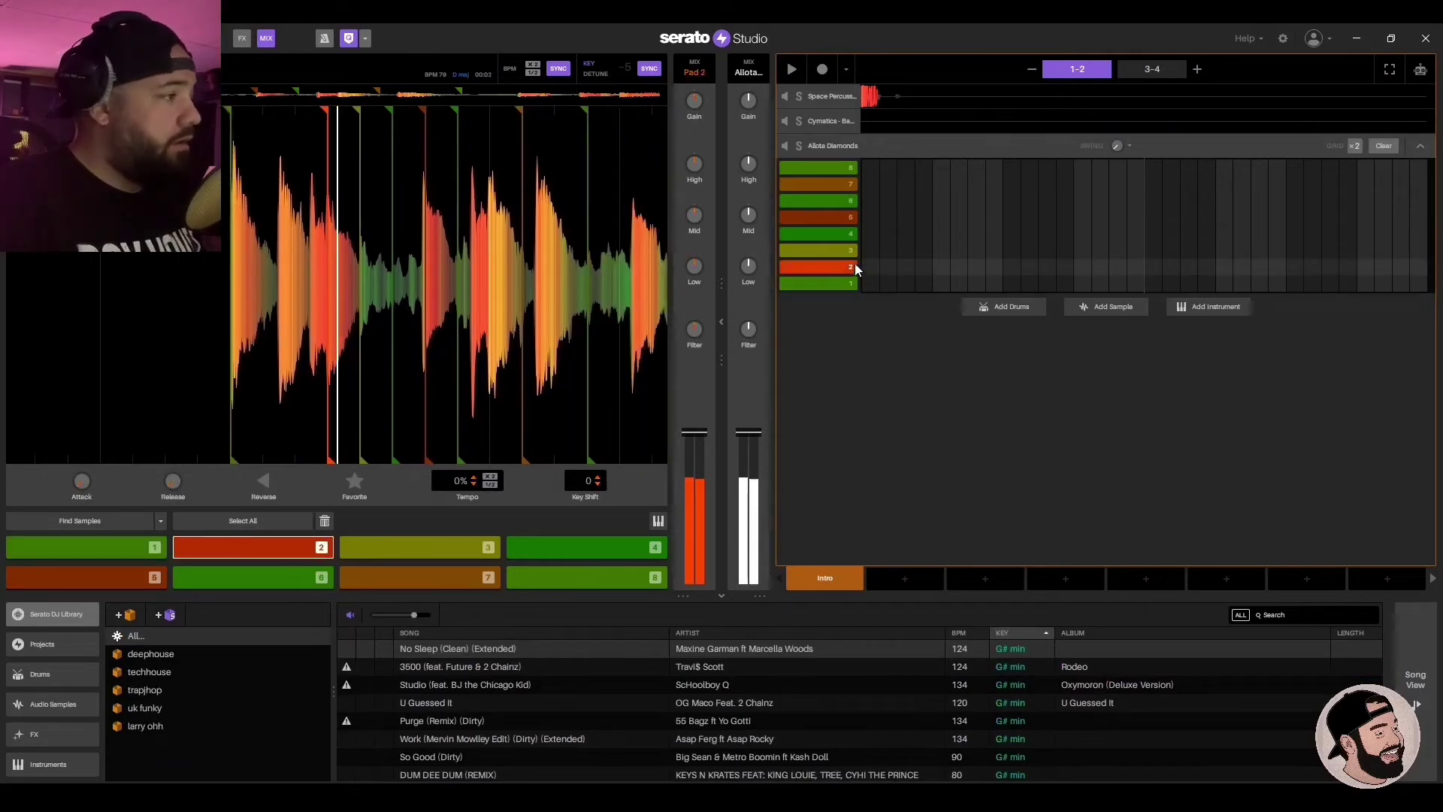
{"action": "left_click", "coordinate": [850, 250]}
{"action": "left_click", "coordinate": [853, 234]}
{"action": "left_click", "coordinate": [852, 218]}
{"action": "left_click", "coordinate": [851, 200]}
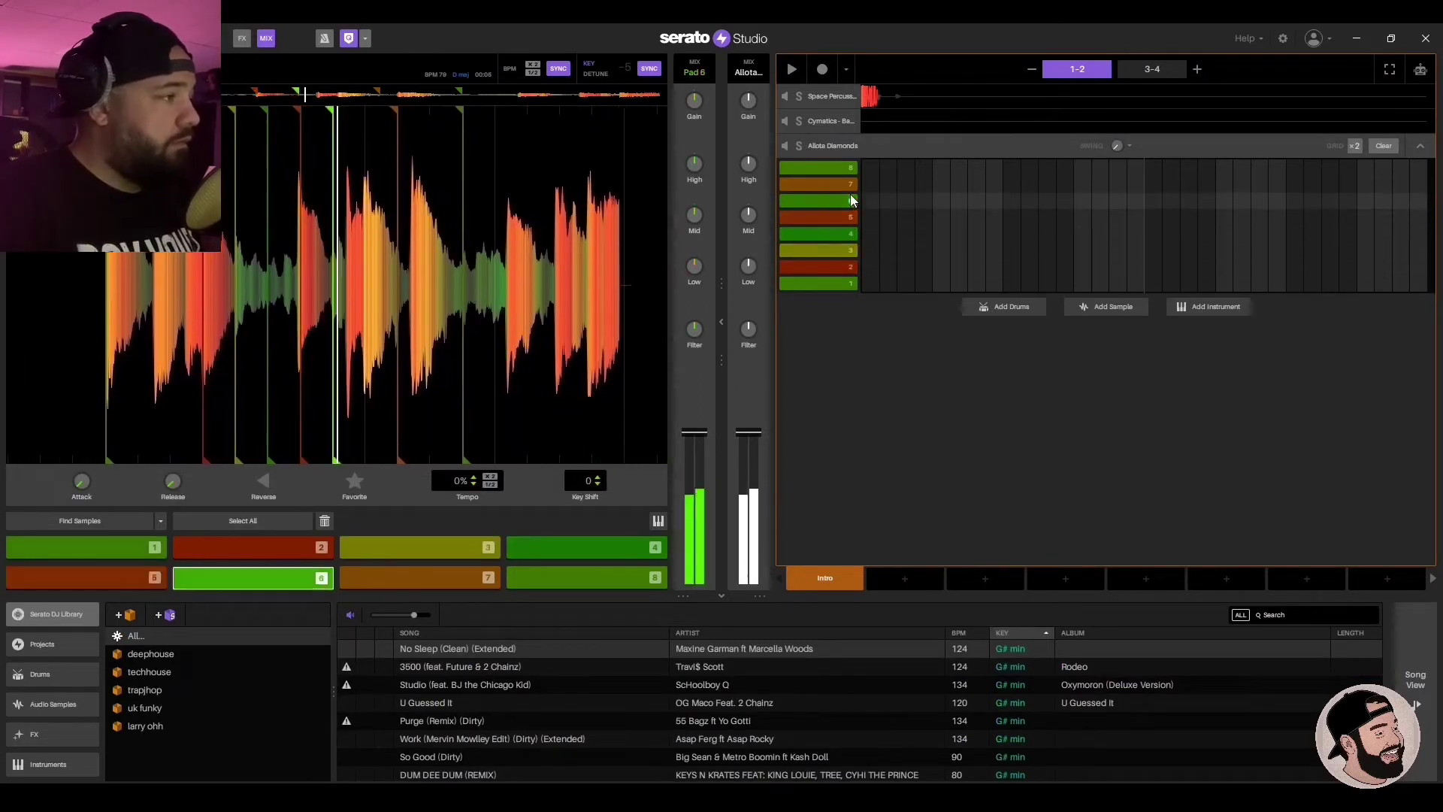
{"action": "left_click", "coordinate": [850, 184]}
{"action": "left_click", "coordinate": [850, 169]}
{"action": "left_click", "coordinate": [850, 184]}
{"action": "left_click", "coordinate": [851, 200]}
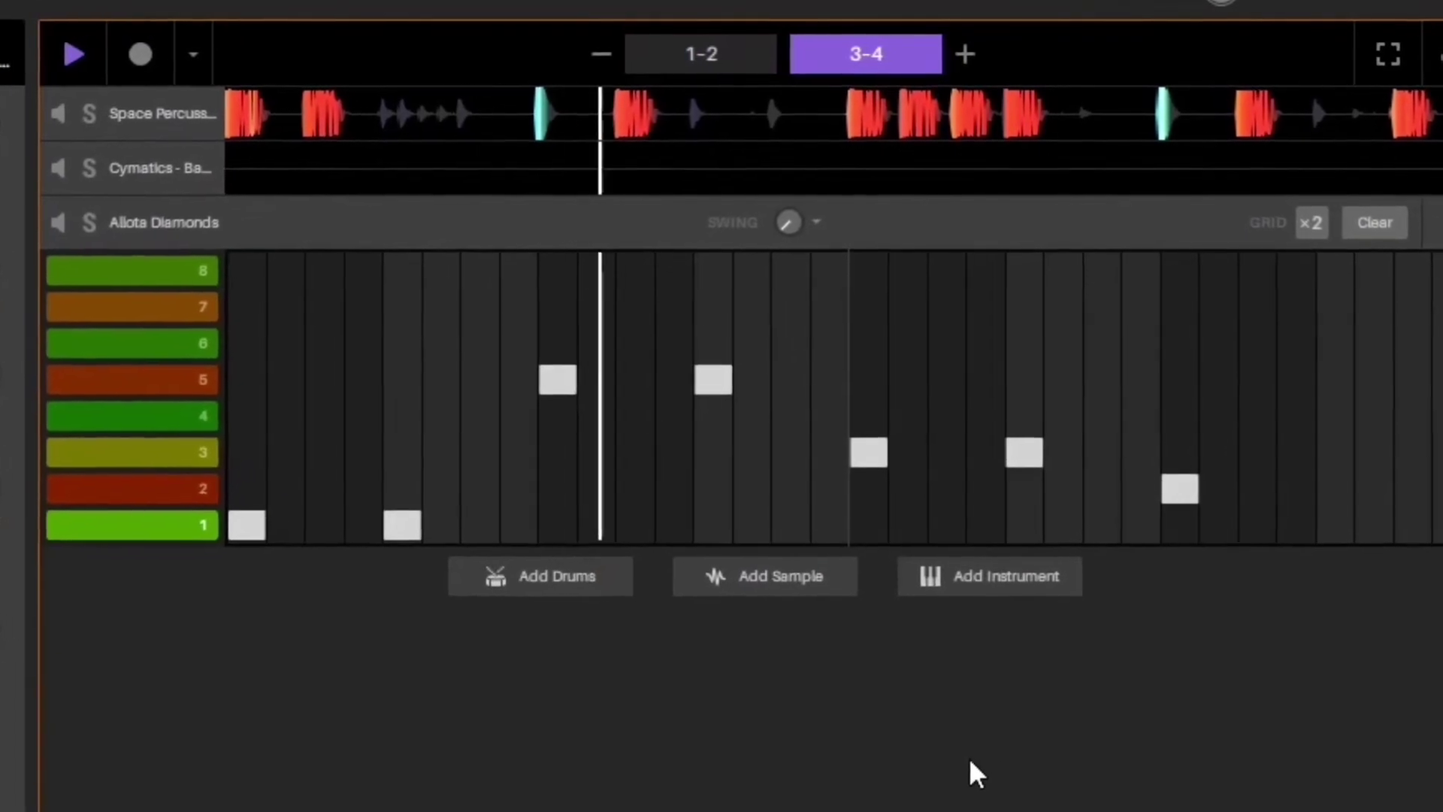
{"action": "left_click", "coordinate": [710, 394]}
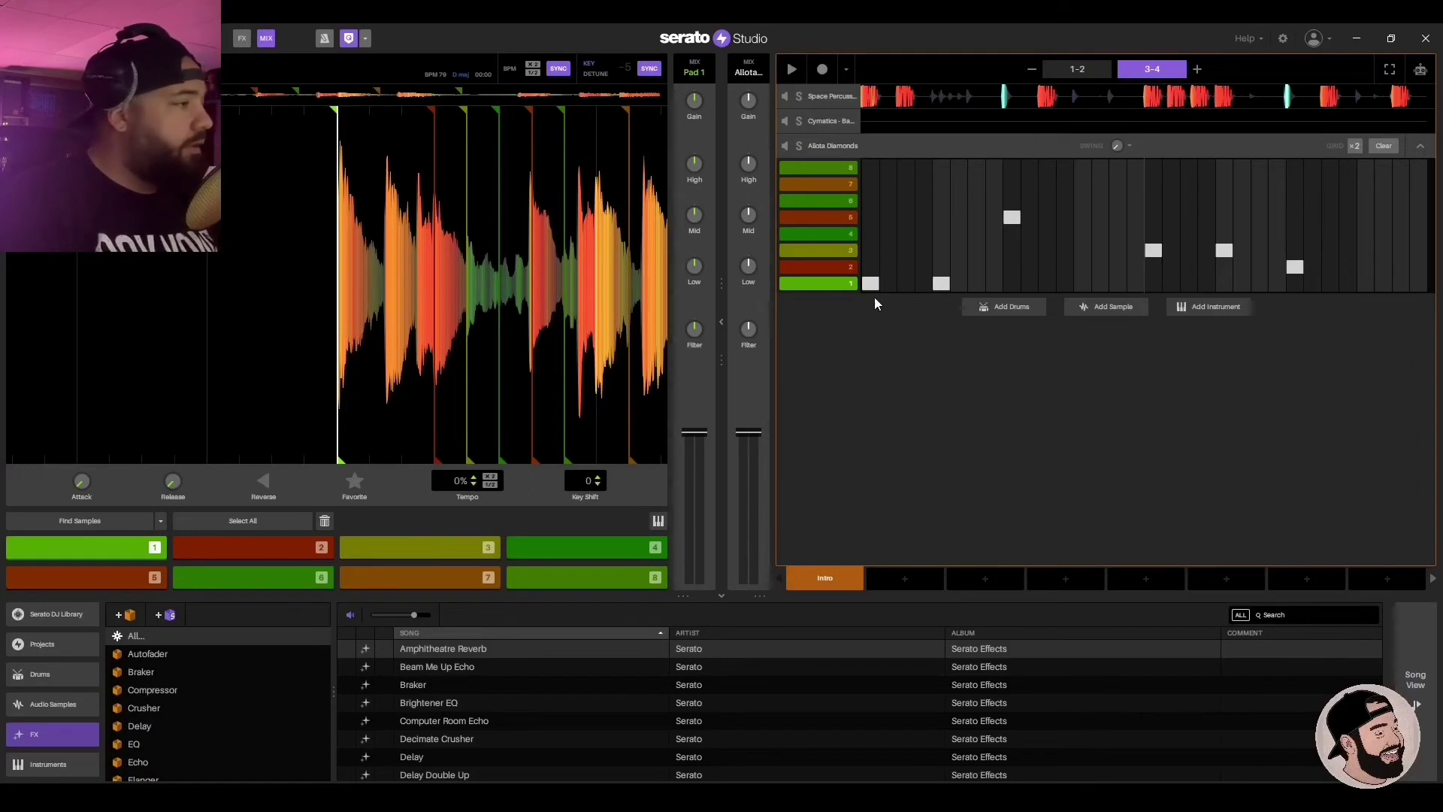
Step: Load Fantasy Lead from the Lead instruments onto a new track and arm recording
{"action": "left_click", "coordinate": [1203, 308]}
{"action": "left_click", "coordinate": [457, 673]}
{"action": "left_click", "coordinate": [445, 685]}
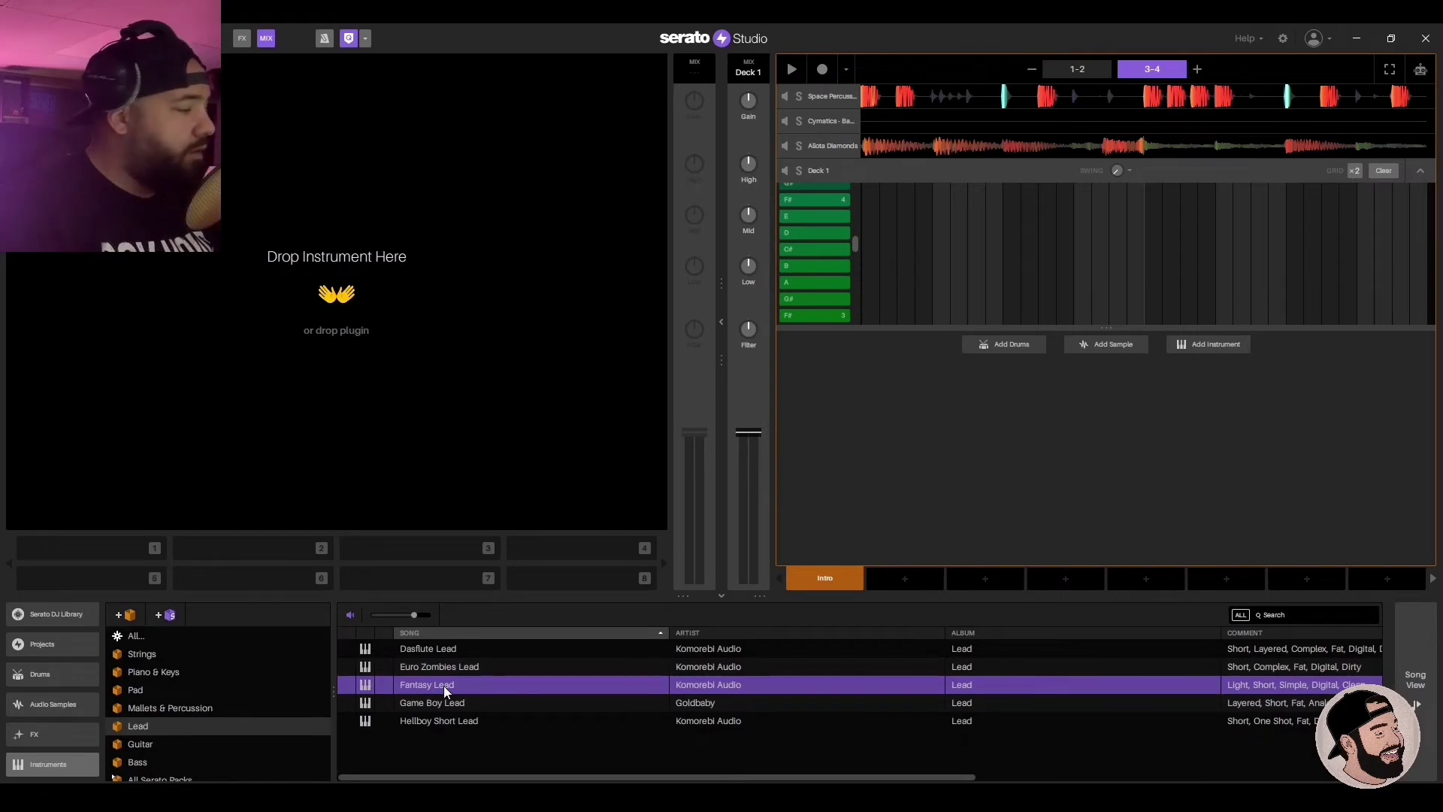
{"action": "left_click_drag", "start_coordinate": [443, 686], "coordinate": [353, 361]}
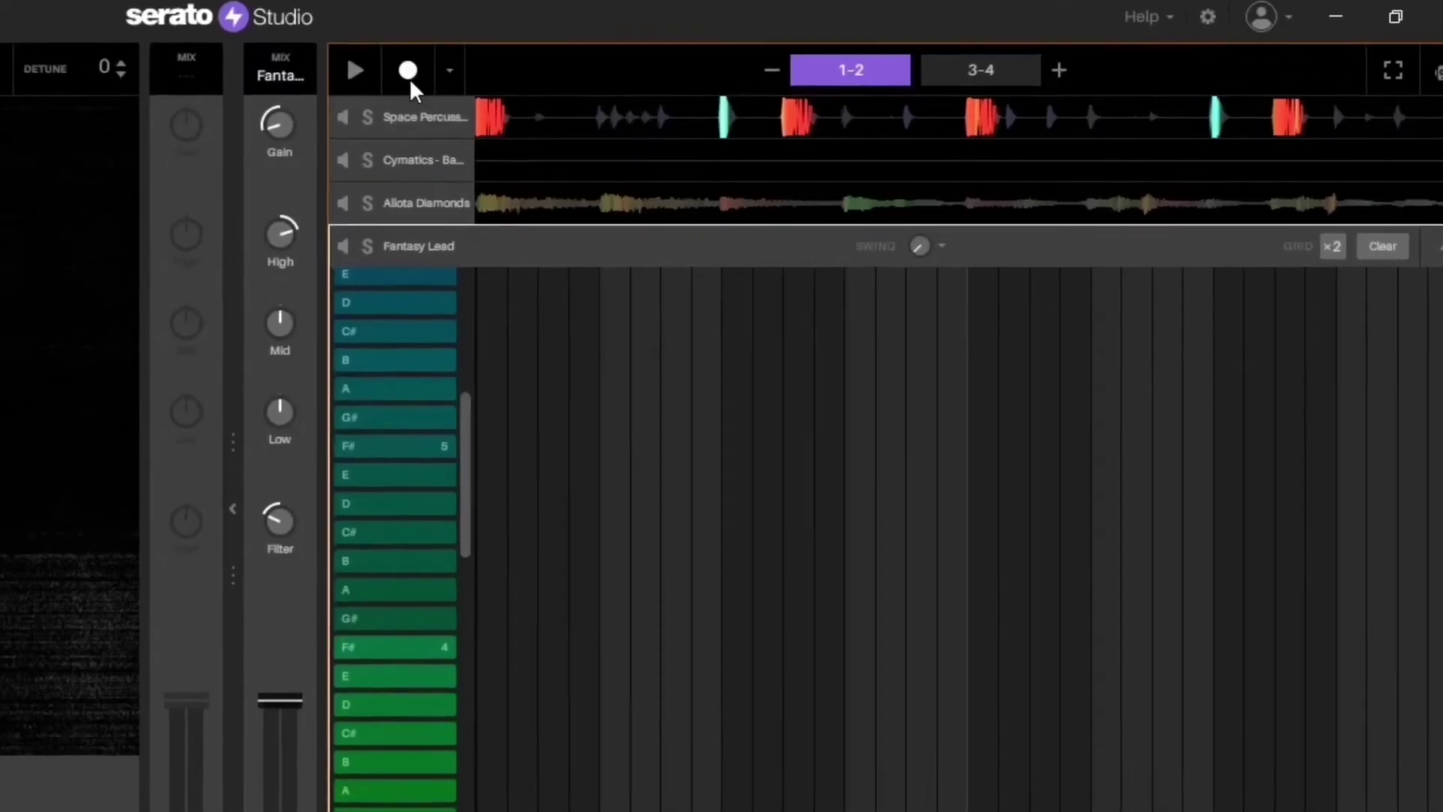
{"action": "left_click", "coordinate": [822, 70]}
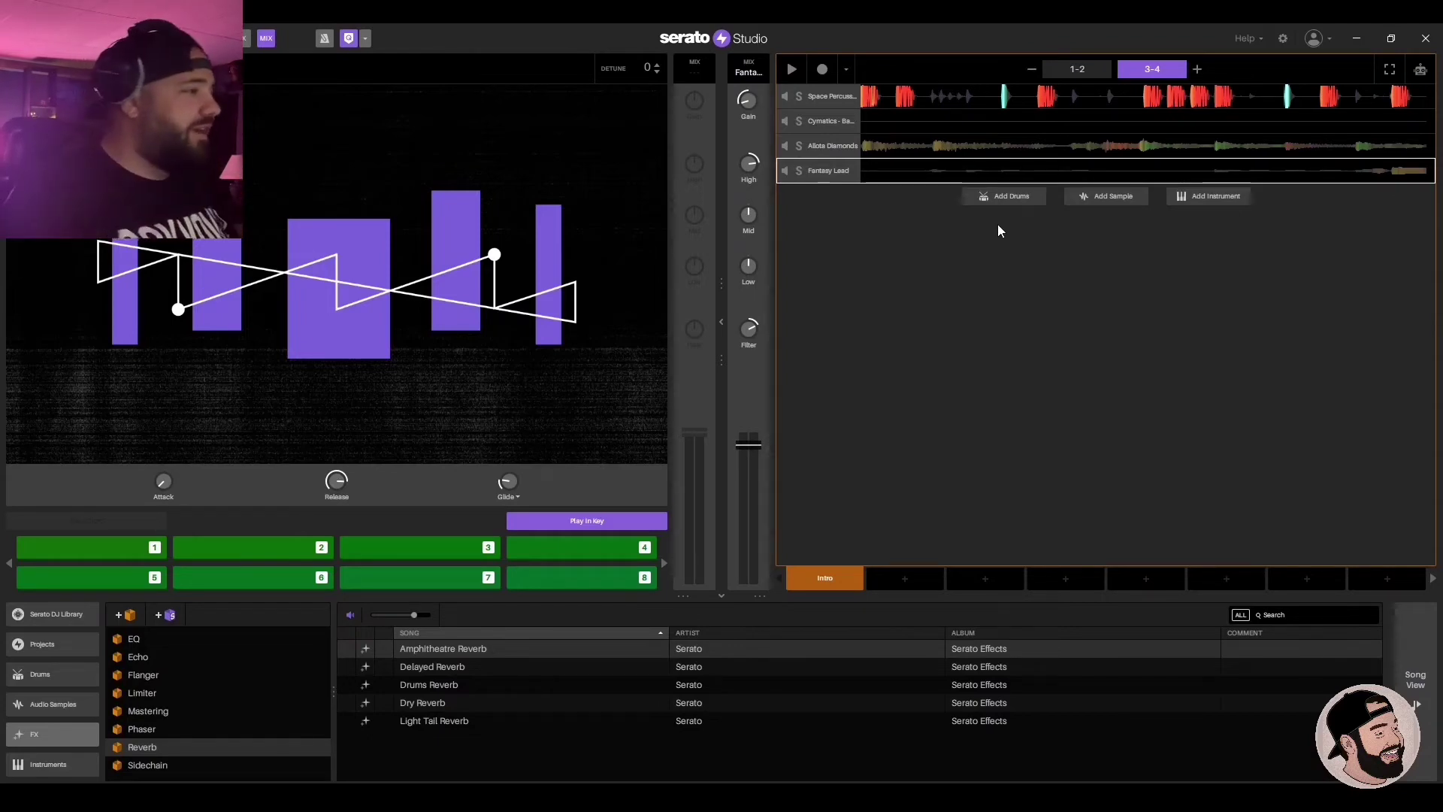
Step: Set the lead's effect slots to LPF, Delay Double Up and Light Tail Reverb
{"action": "left_click", "coordinate": [838, 146]}
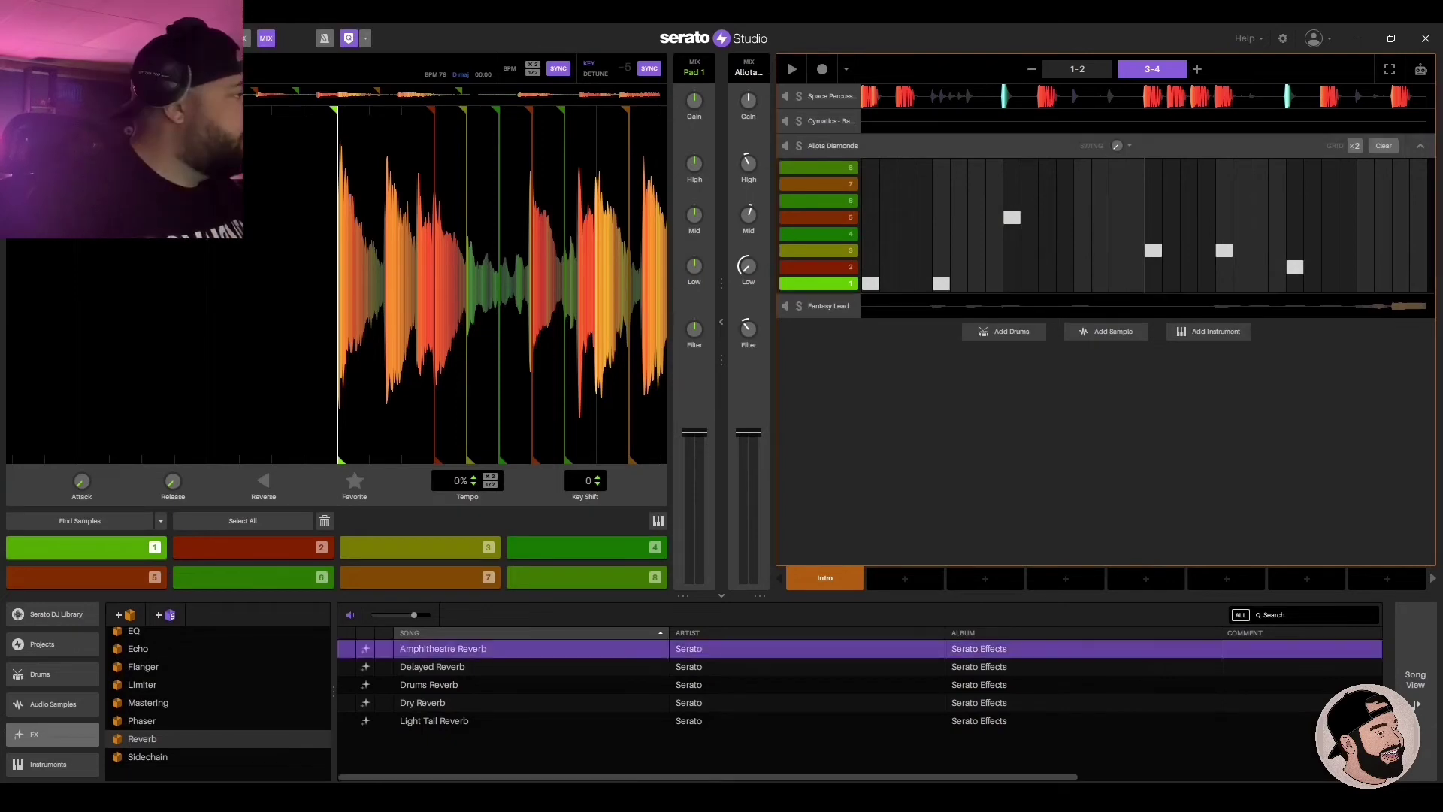
{"action": "left_click", "coordinate": [244, 47]}
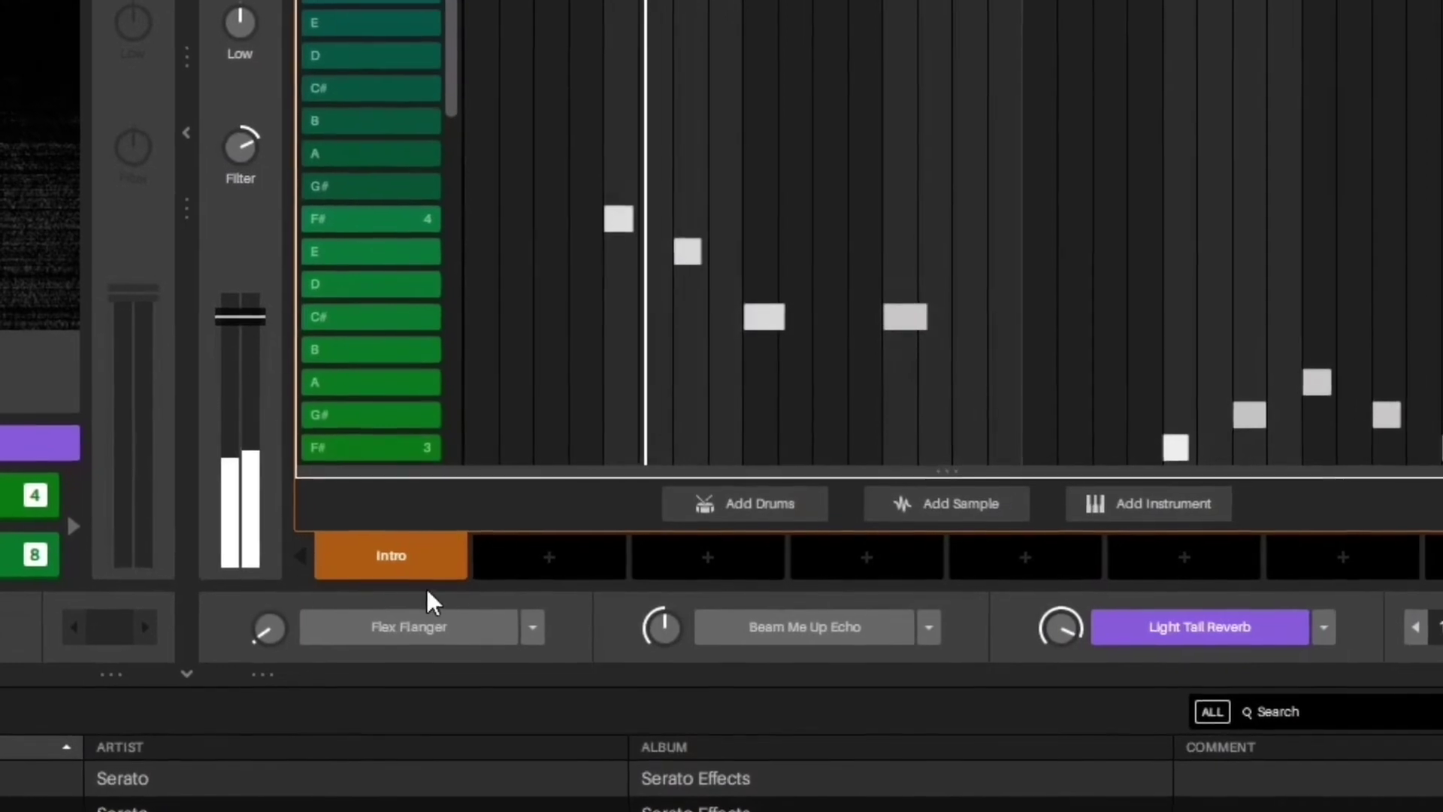
{"action": "scroll", "coordinate": [673, 173], "scroll_direction": "up", "scroll_amount": 3}
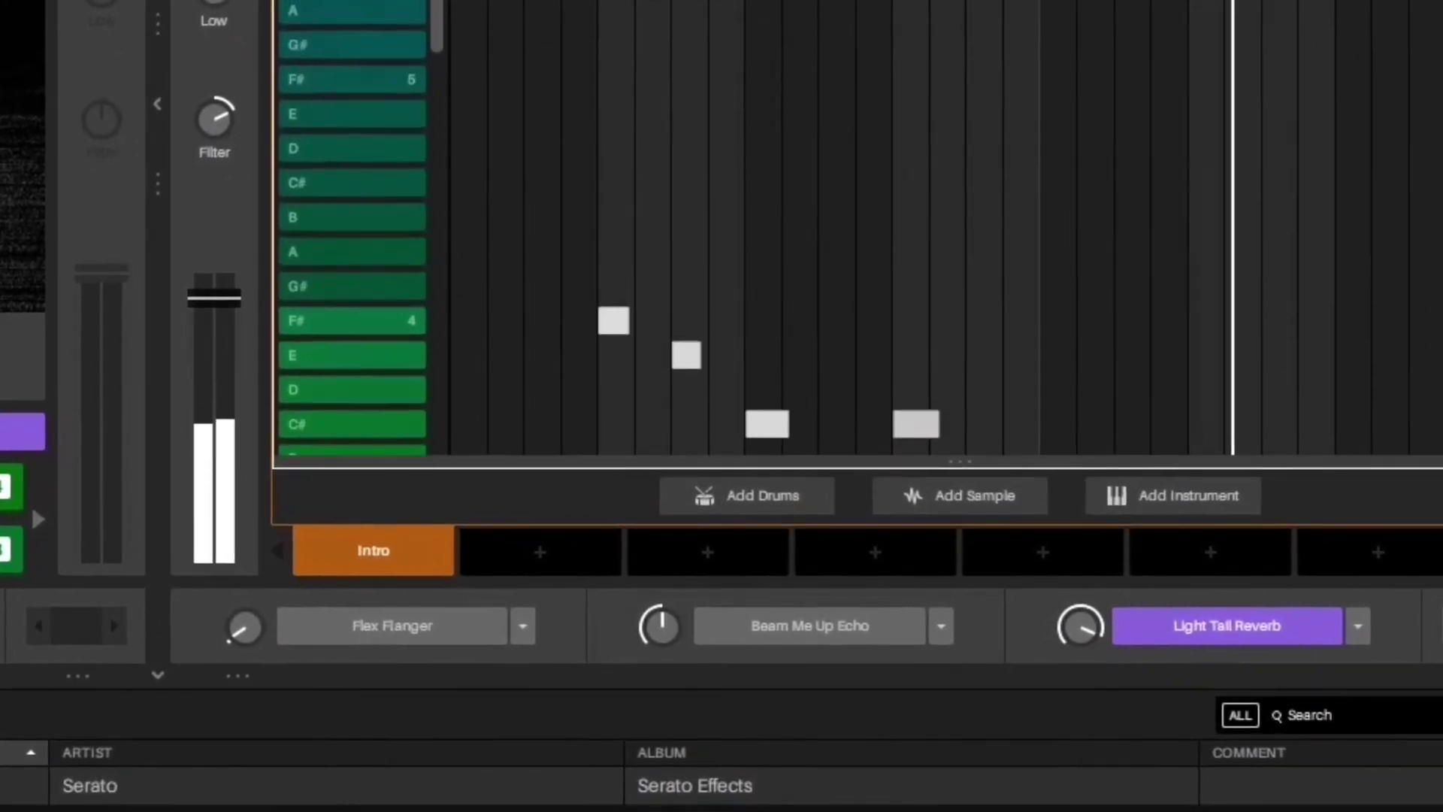
{"action": "left_click", "coordinate": [940, 626]}
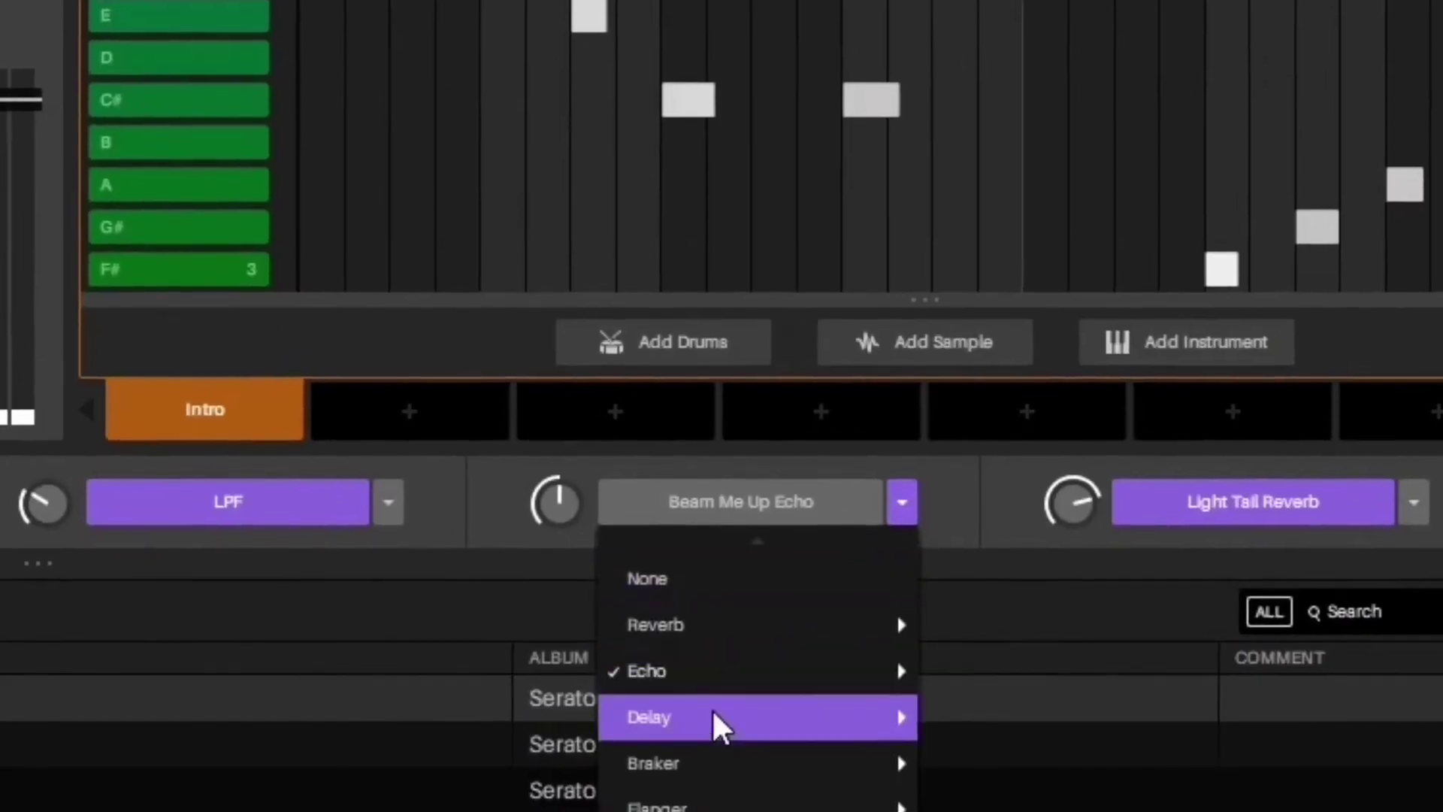
{"action": "mouse_move", "coordinate": [721, 727]}
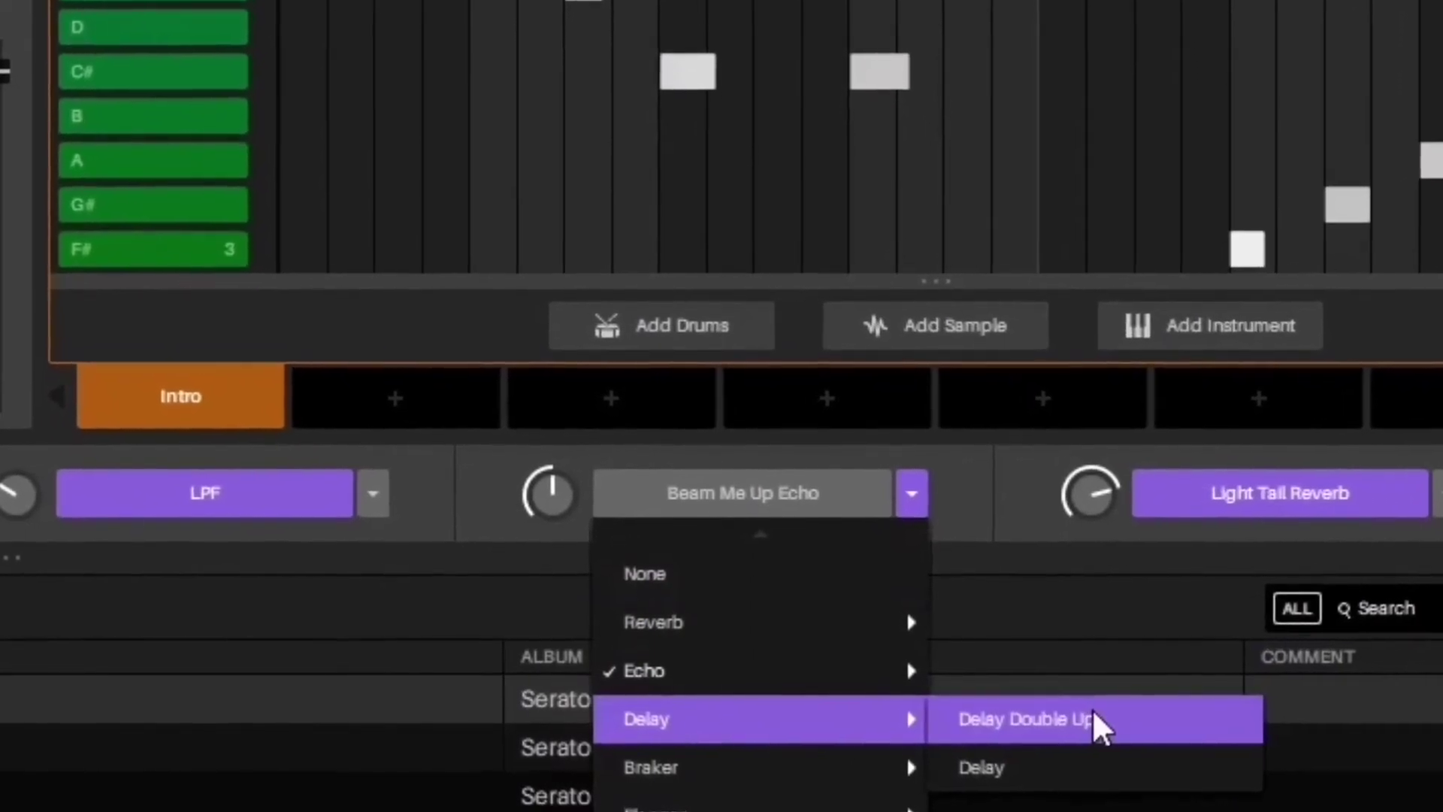
{"action": "left_click", "coordinate": [1089, 732]}
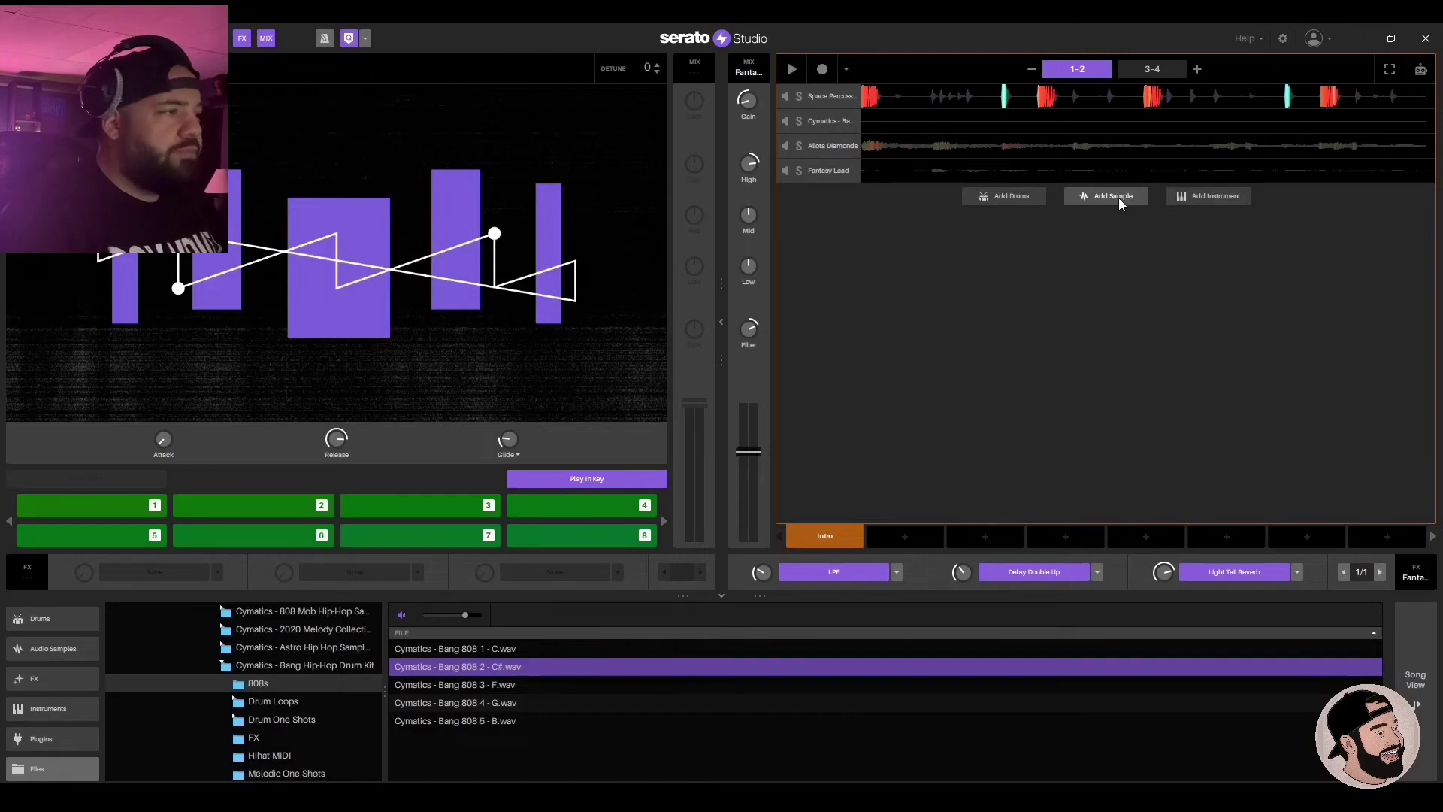
Step: Load the Cymatics Bang 808 sample onto a new instrument track and play it in key
{"action": "left_click", "coordinate": [1205, 195]}
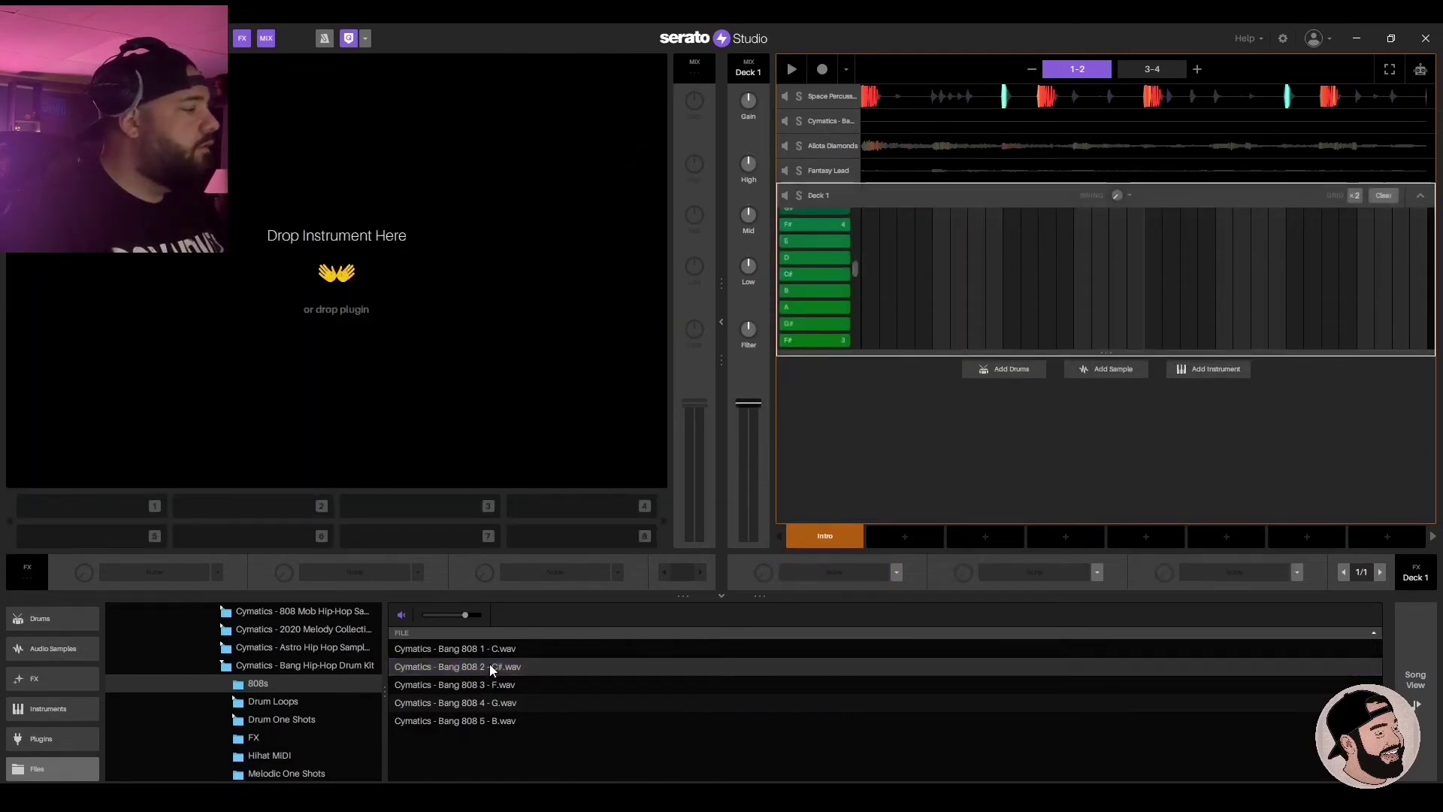
{"action": "left_click_drag", "start_coordinate": [489, 666], "coordinate": [470, 603]}
{"action": "left_click_drag", "start_coordinate": [367, 436], "coordinate": [358, 434]}
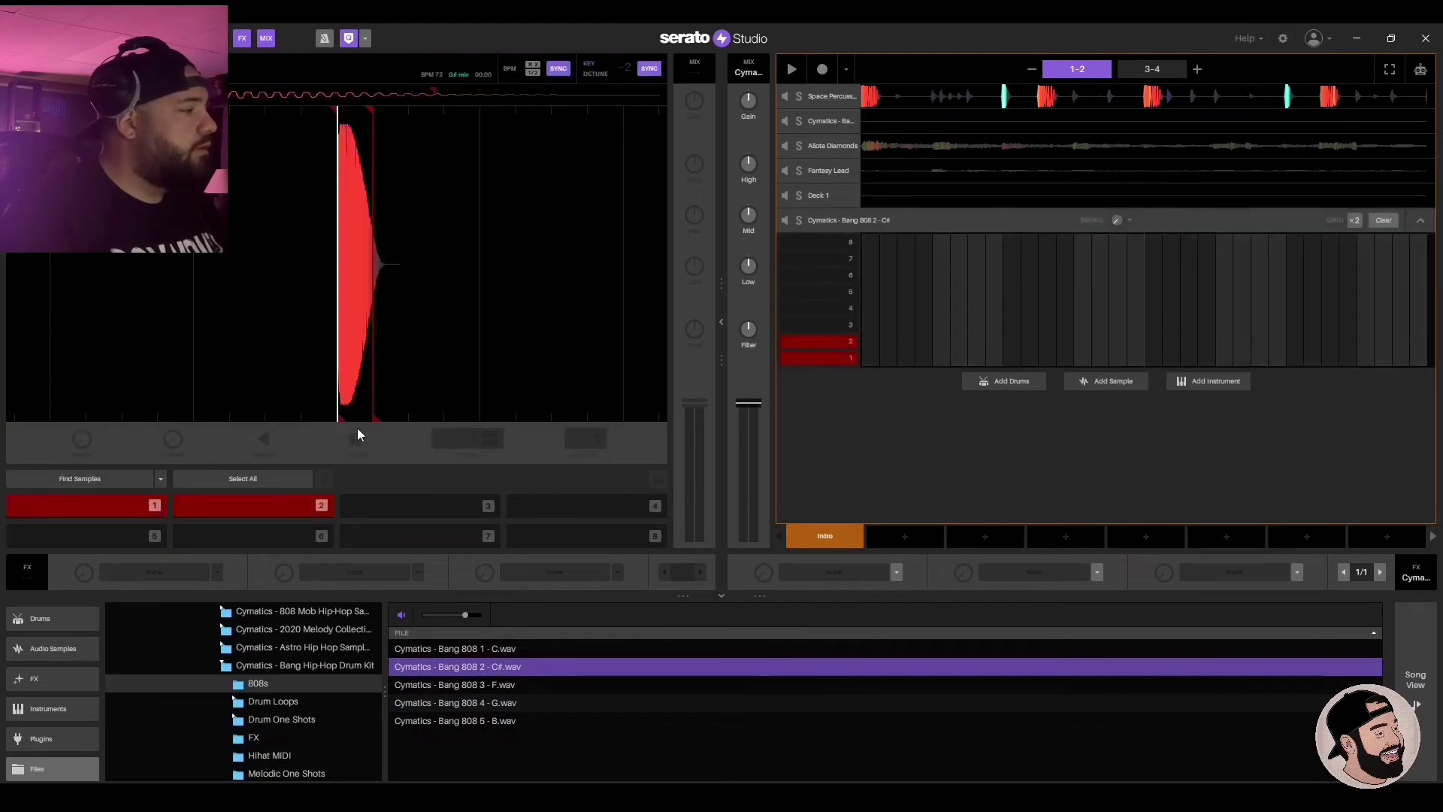
{"action": "left_click", "coordinate": [658, 481]}
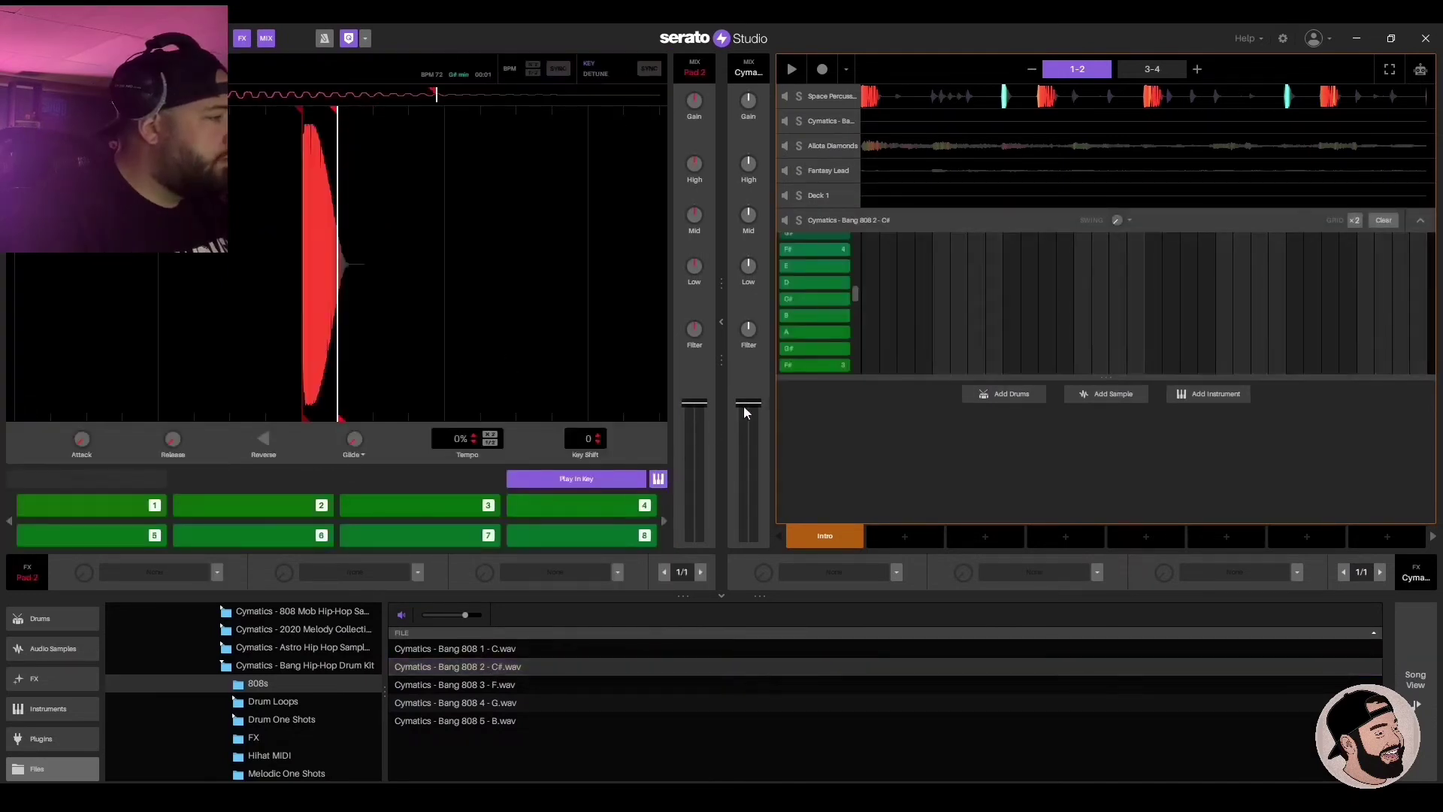
{"action": "key", "text": "2"}
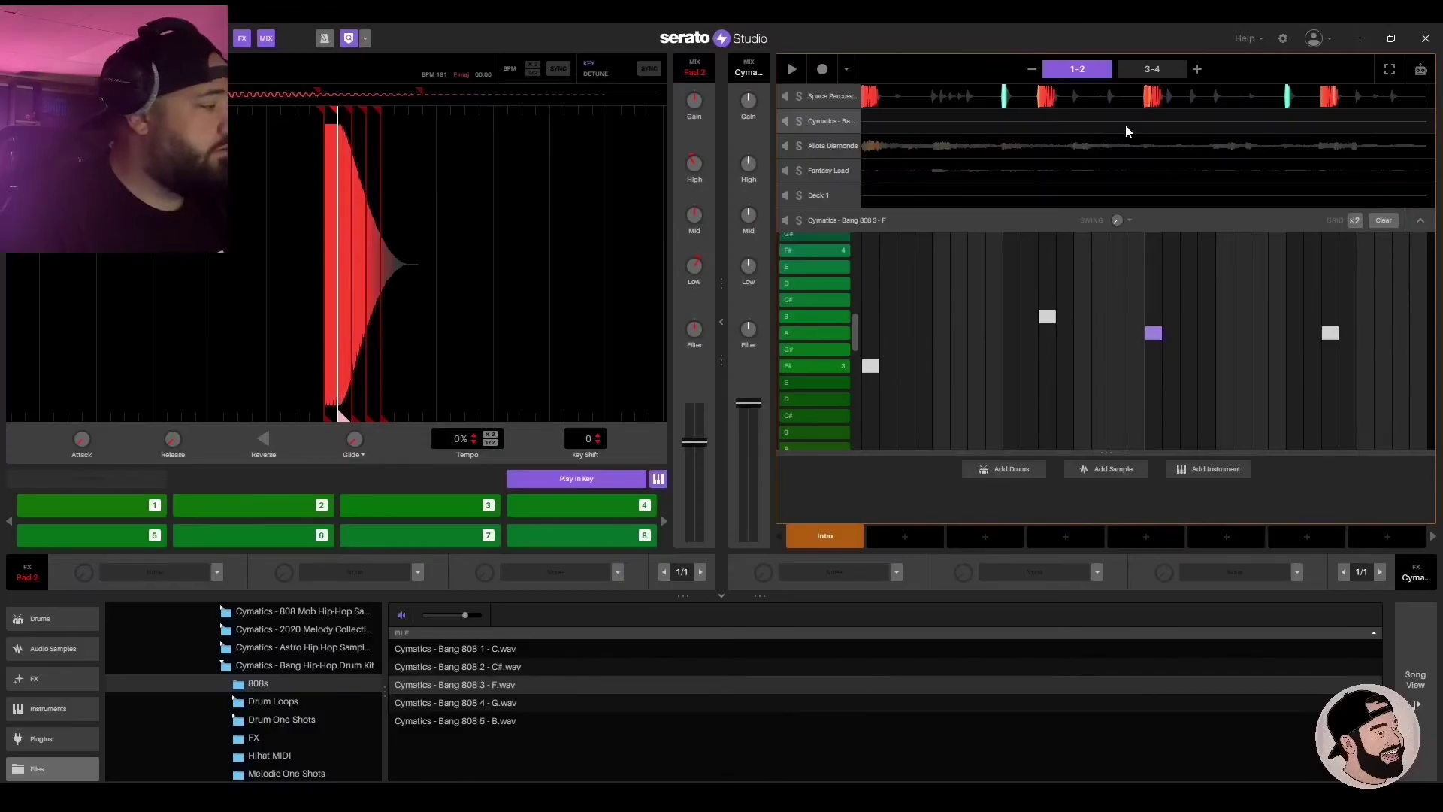
Step: Show the song timeline and add three scenes copied from the intro
{"action": "left_click", "coordinate": [1161, 219]}
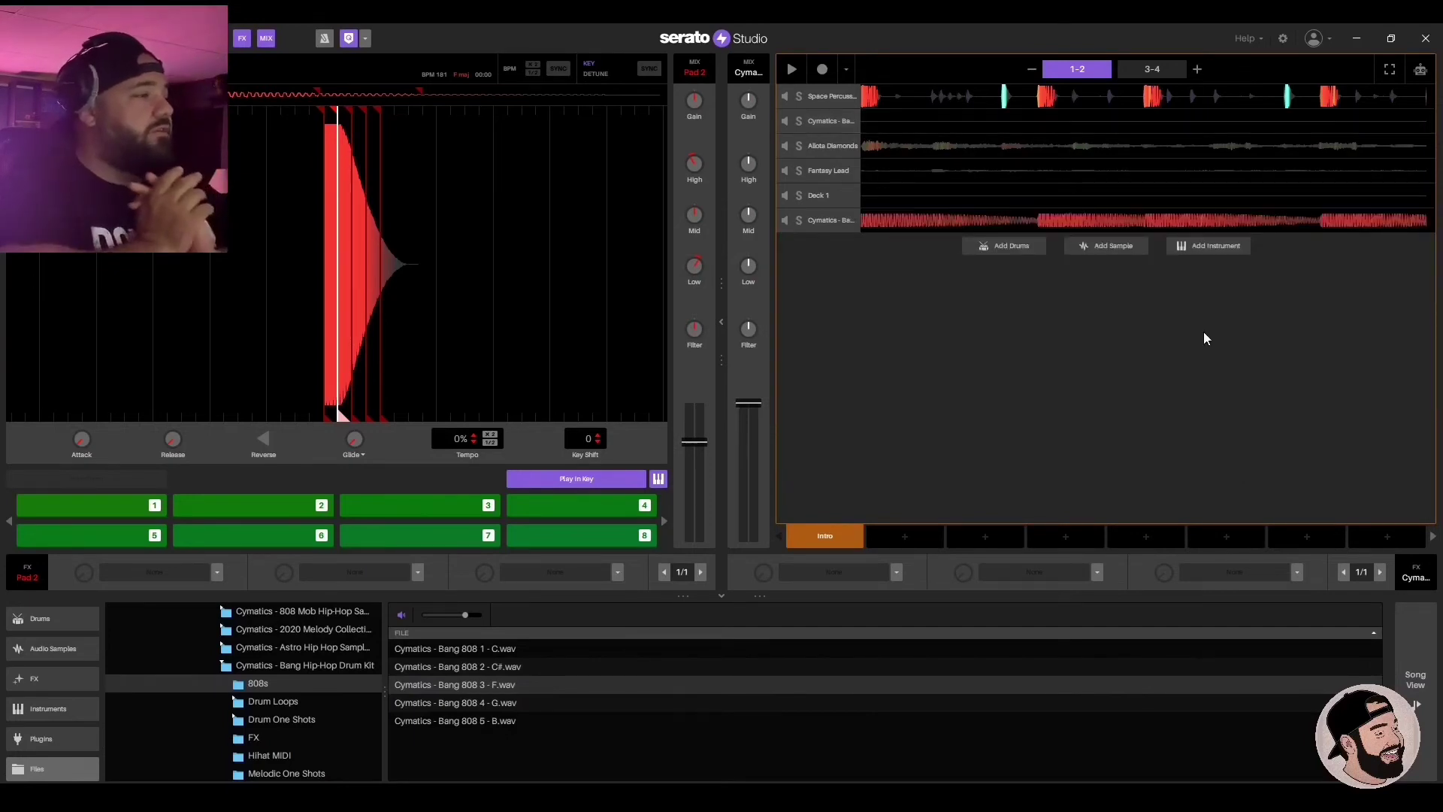
{"action": "left_click", "coordinate": [1414, 678]}
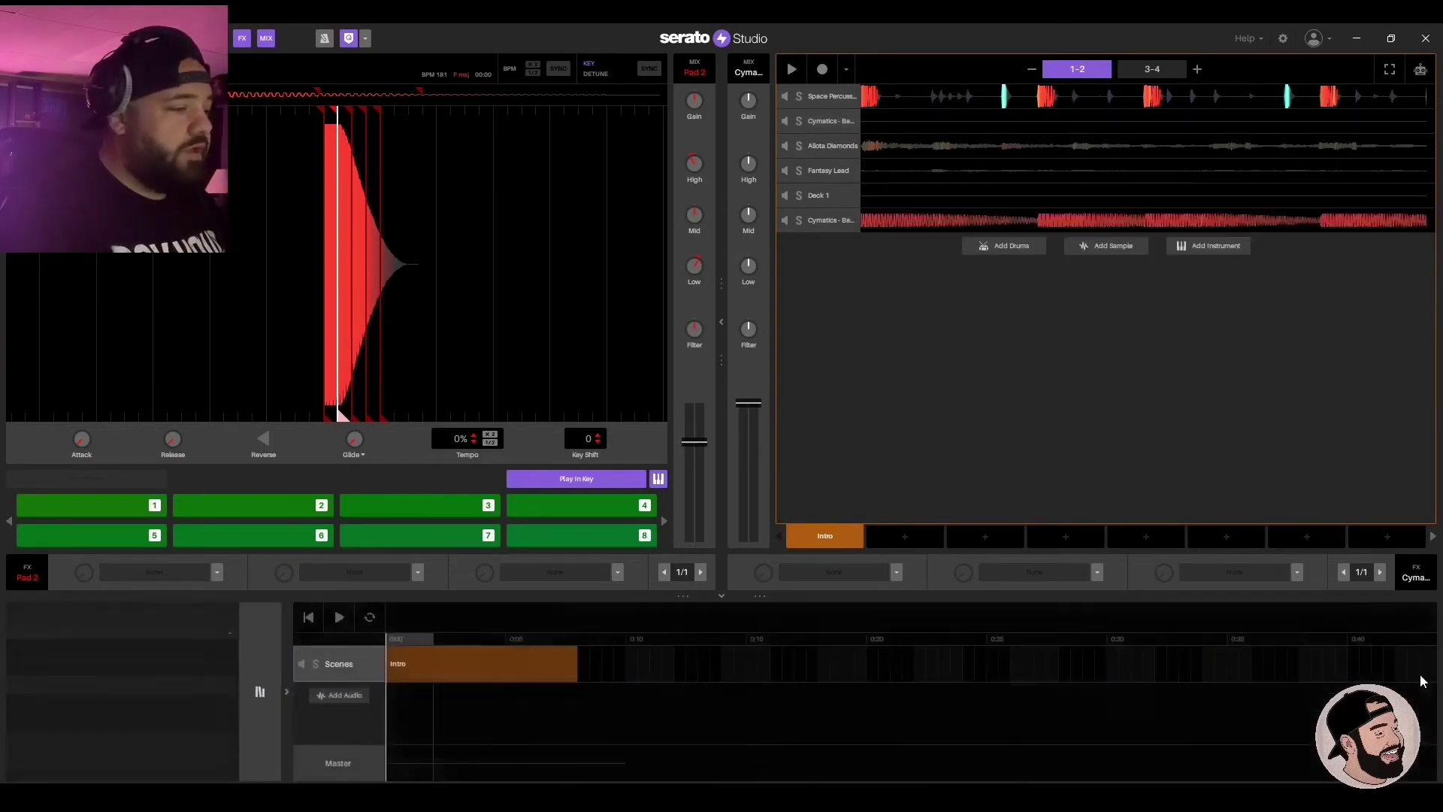
{"action": "left_click_drag", "start_coordinate": [284, 651], "coordinate": [864, 535]}
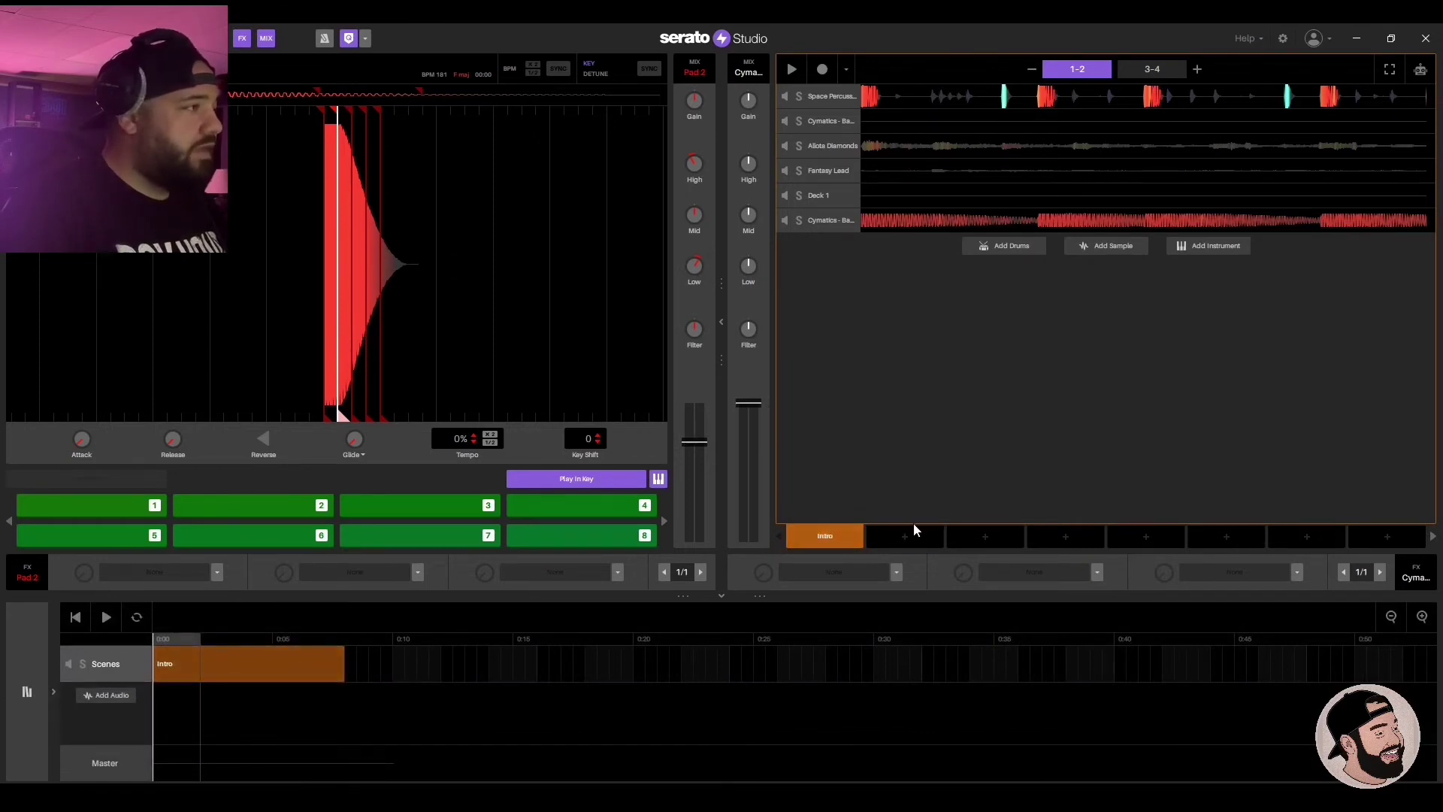
{"action": "left_click_drag", "start_coordinate": [829, 541], "coordinate": [901, 541]}
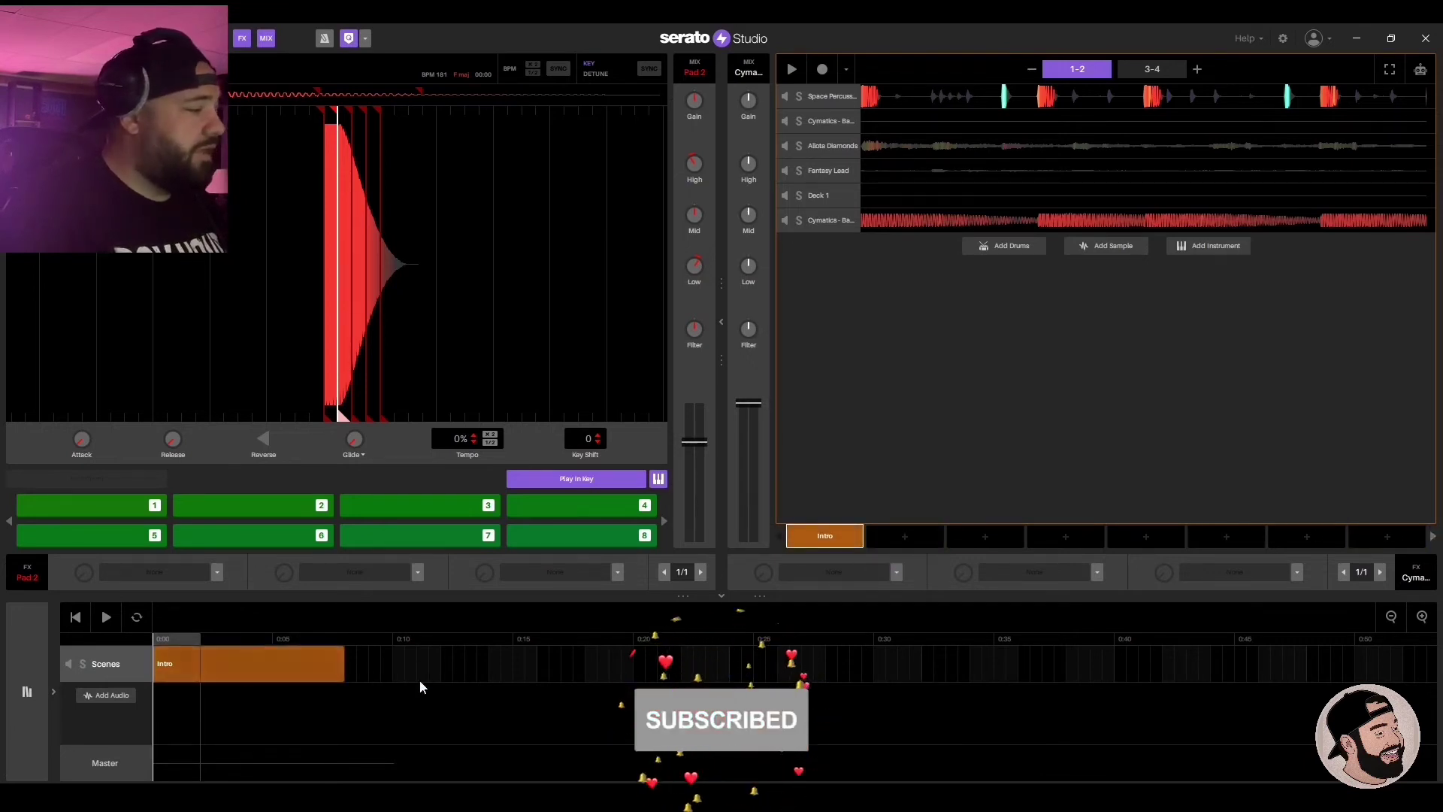
{"action": "left_click", "coordinate": [904, 537]}
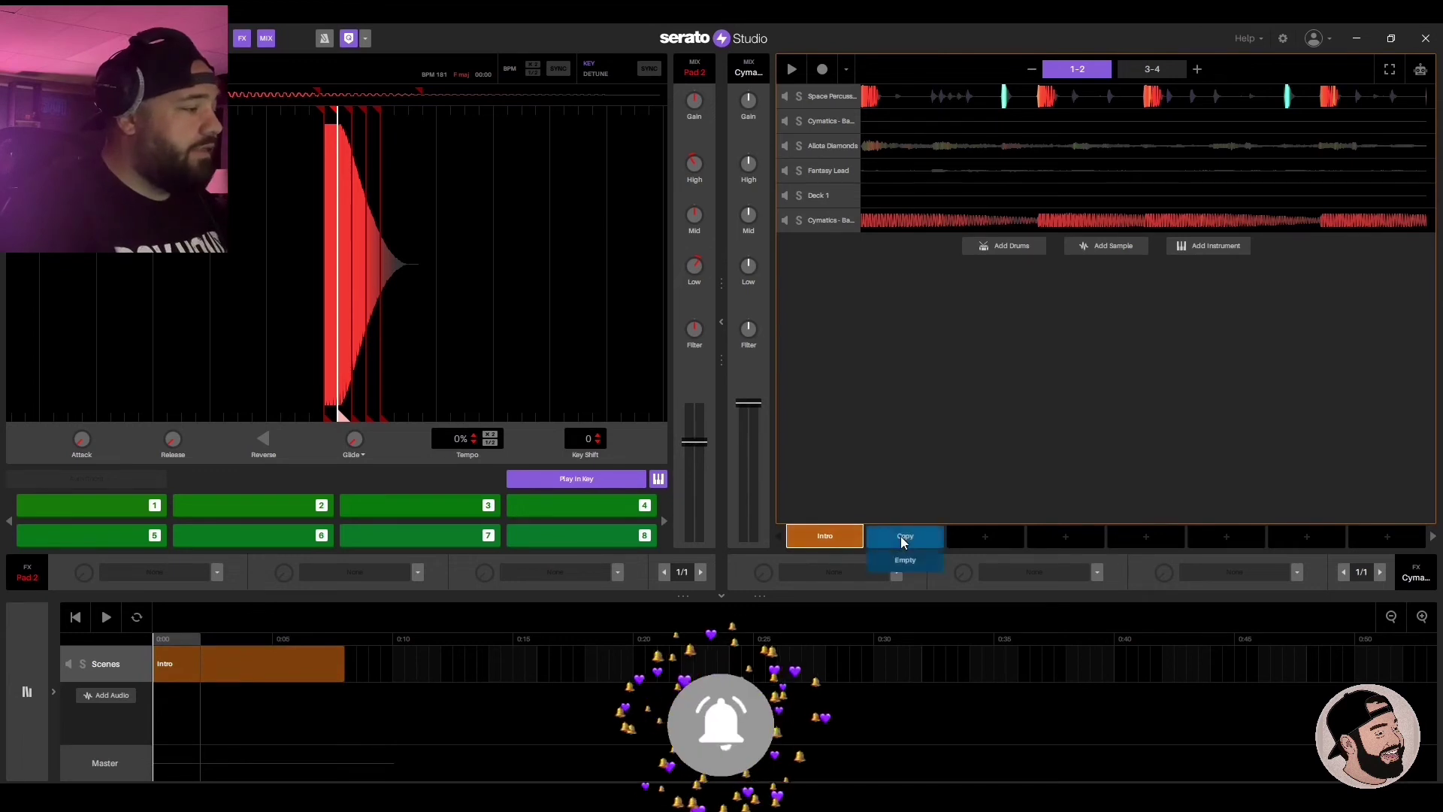
{"action": "left_click", "coordinate": [904, 538]}
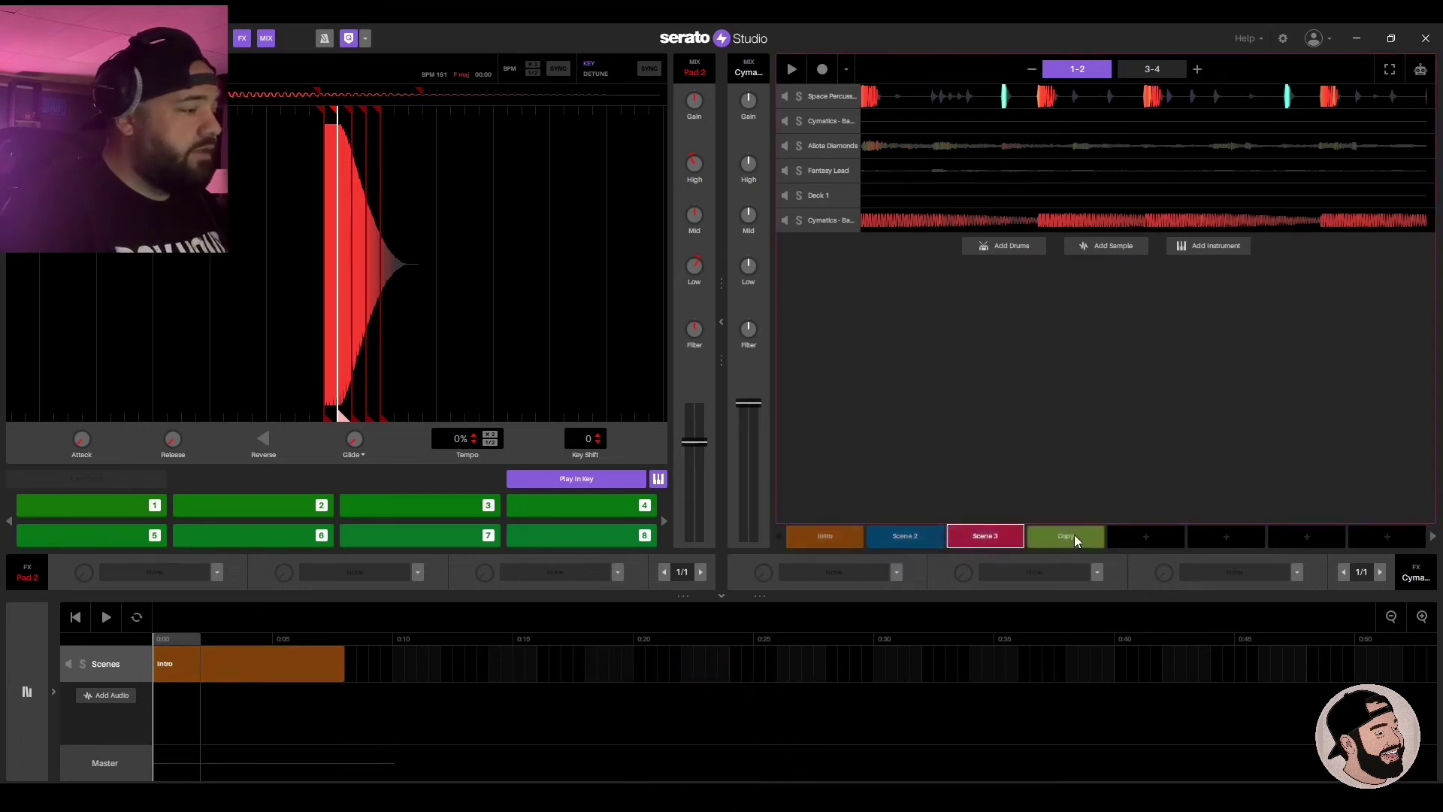
{"action": "left_click", "coordinate": [1075, 538]}
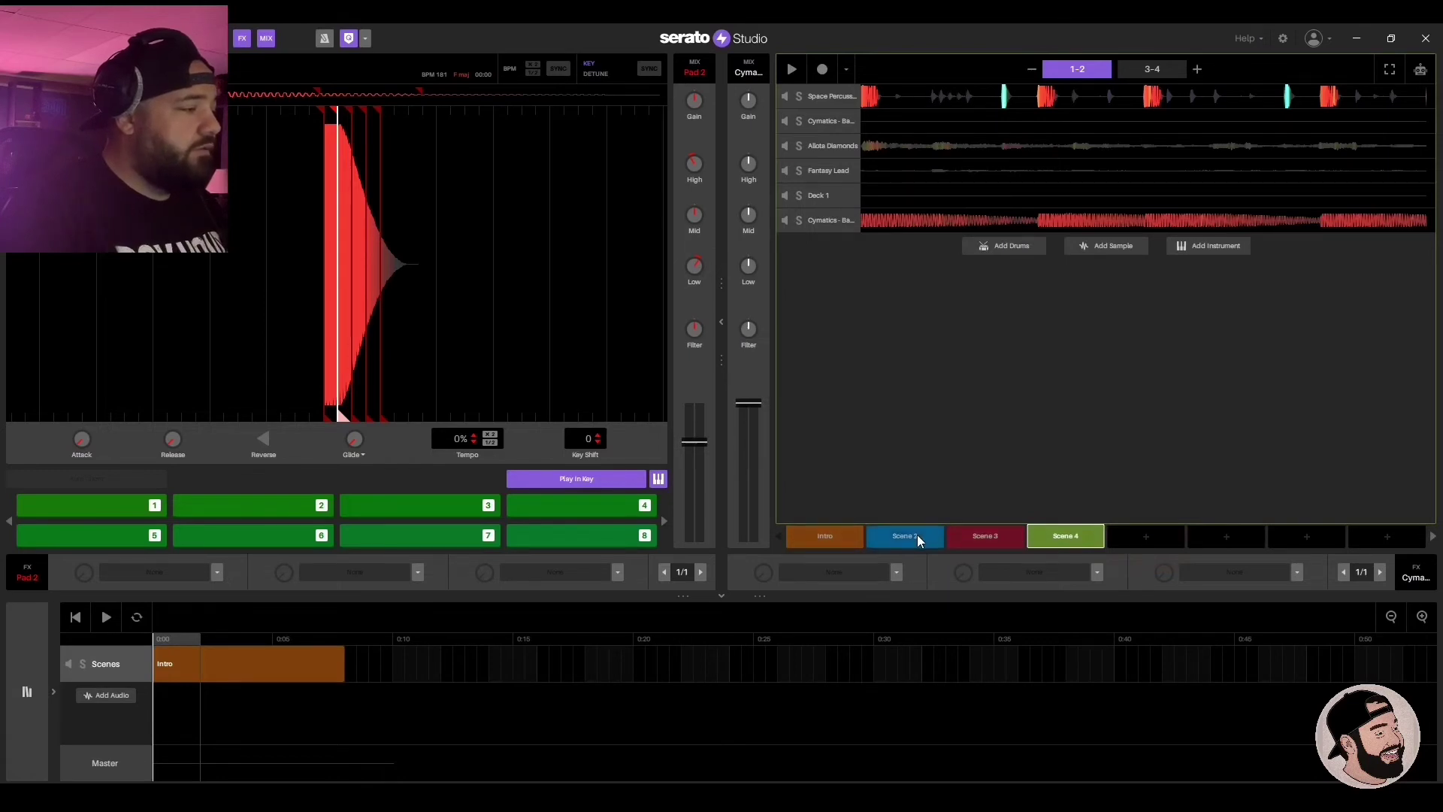
Step: Rename the new scenes verse, pre hook and hook
{"action": "left_click", "coordinate": [939, 545]}
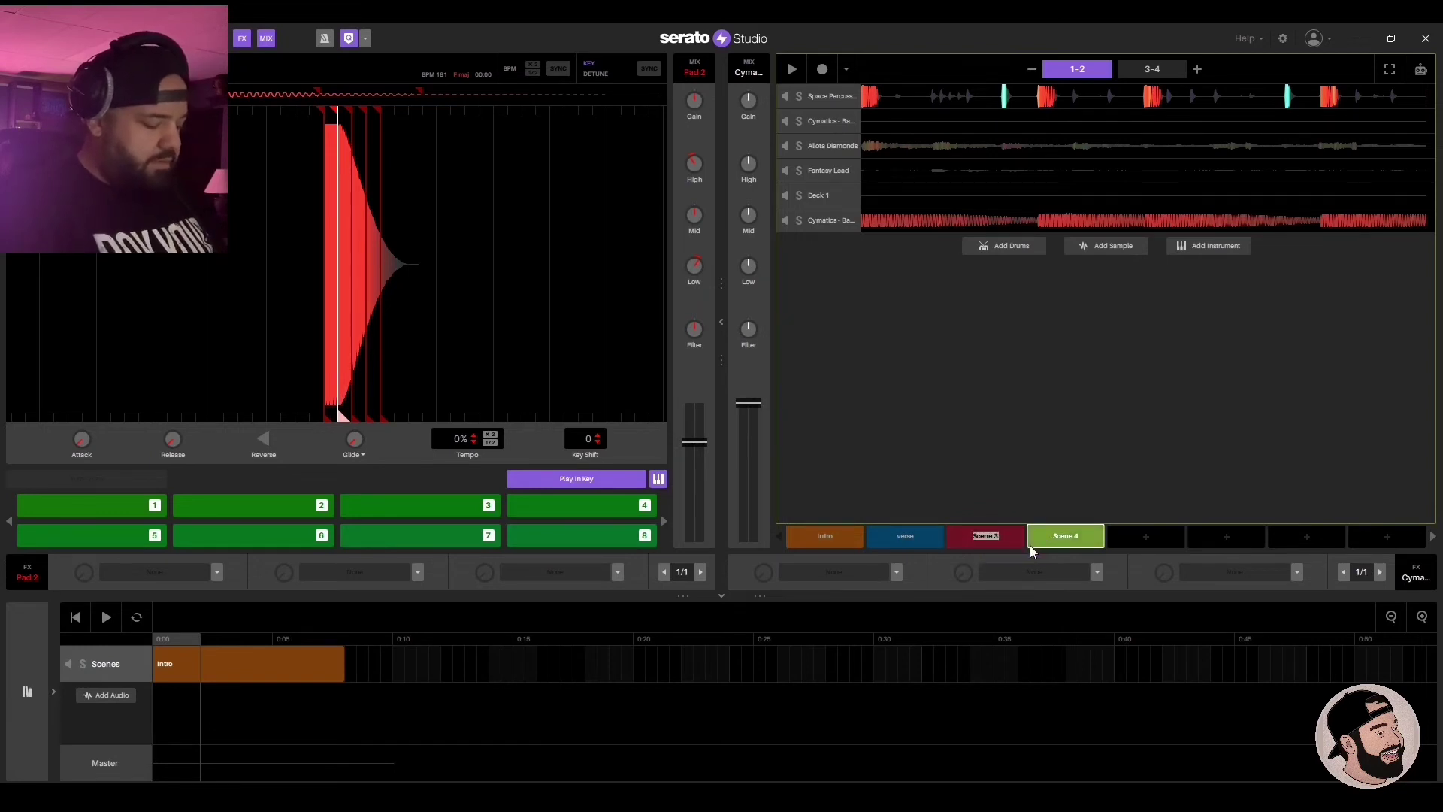
{"action": "type", "text": "pre hook"}
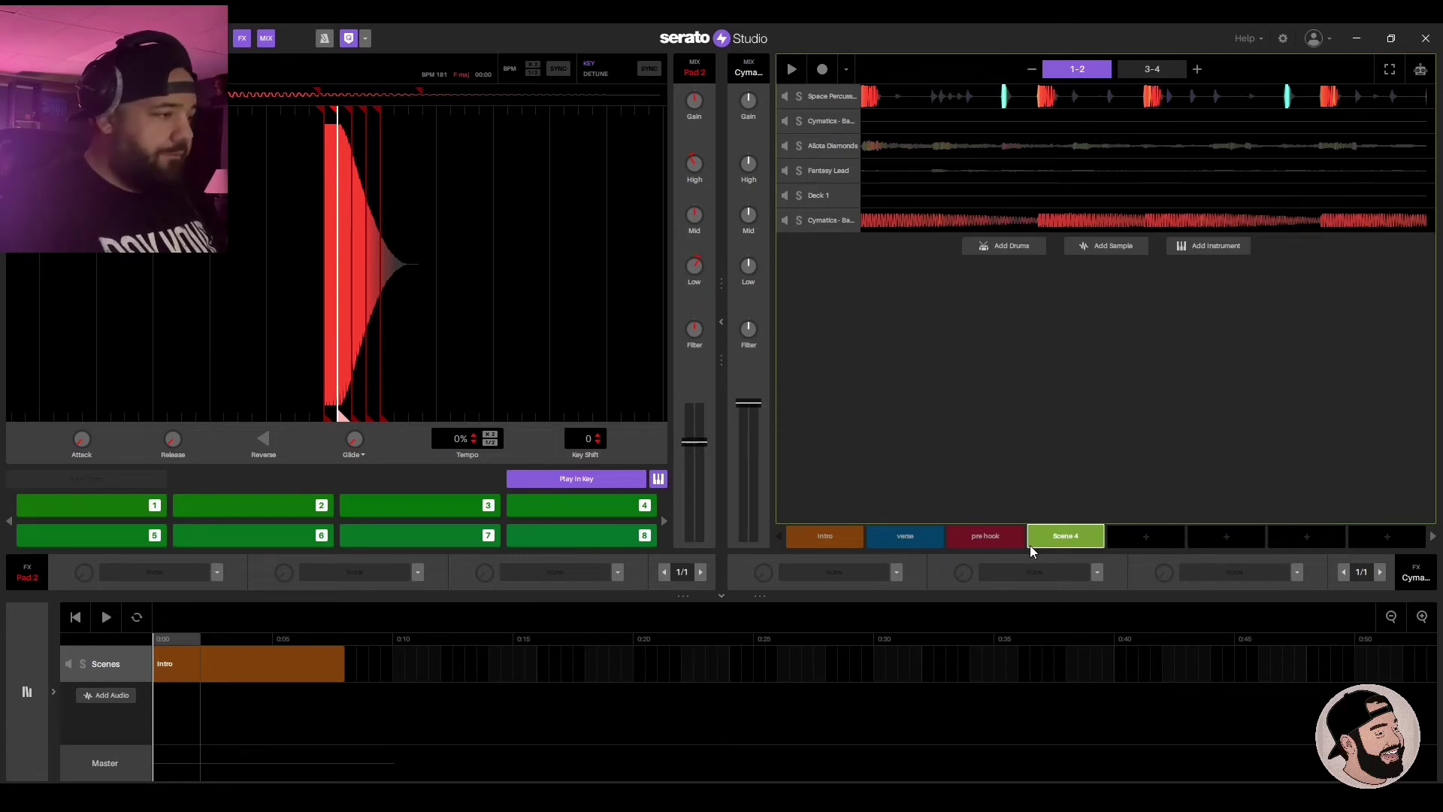
{"action": "double_click", "coordinate": [1062, 532]}
{"action": "mouse_move", "coordinate": [1109, 547]}
{"action": "type", "text": "hook"}
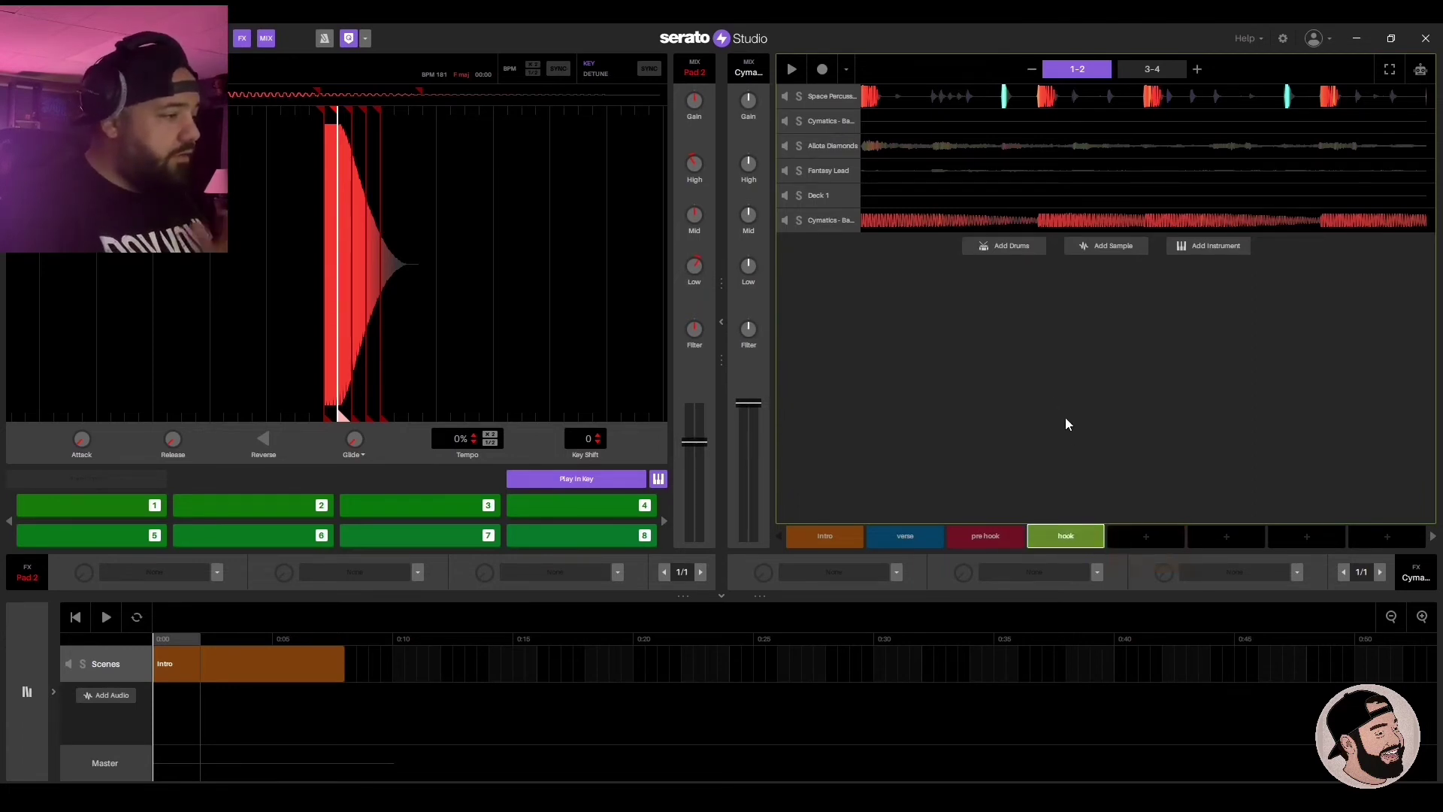
{"action": "left_click", "coordinate": [827, 535]}
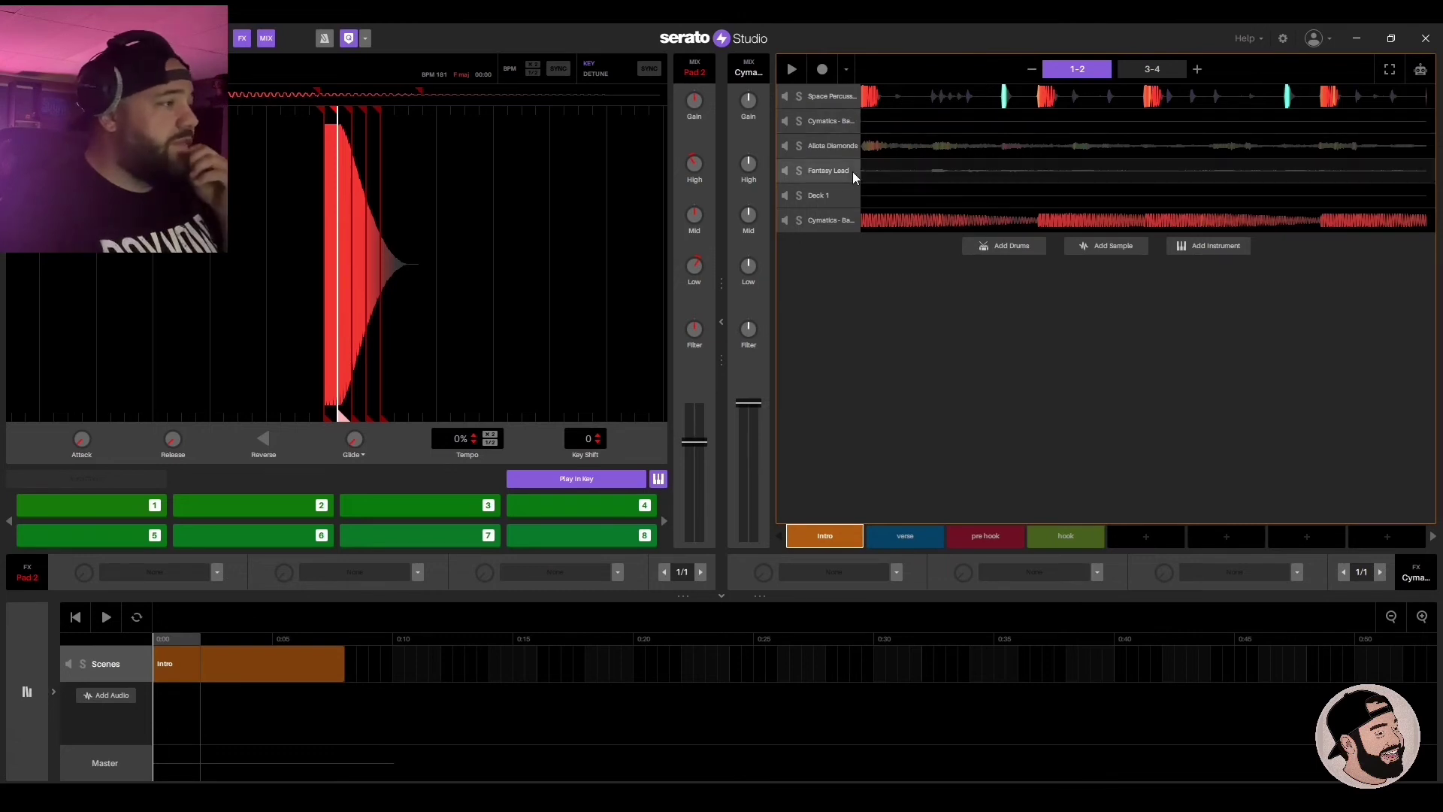
Step: Clear the Space Percussion drums and 808 notes from the intro, then play it
{"action": "left_click", "coordinate": [839, 98]}
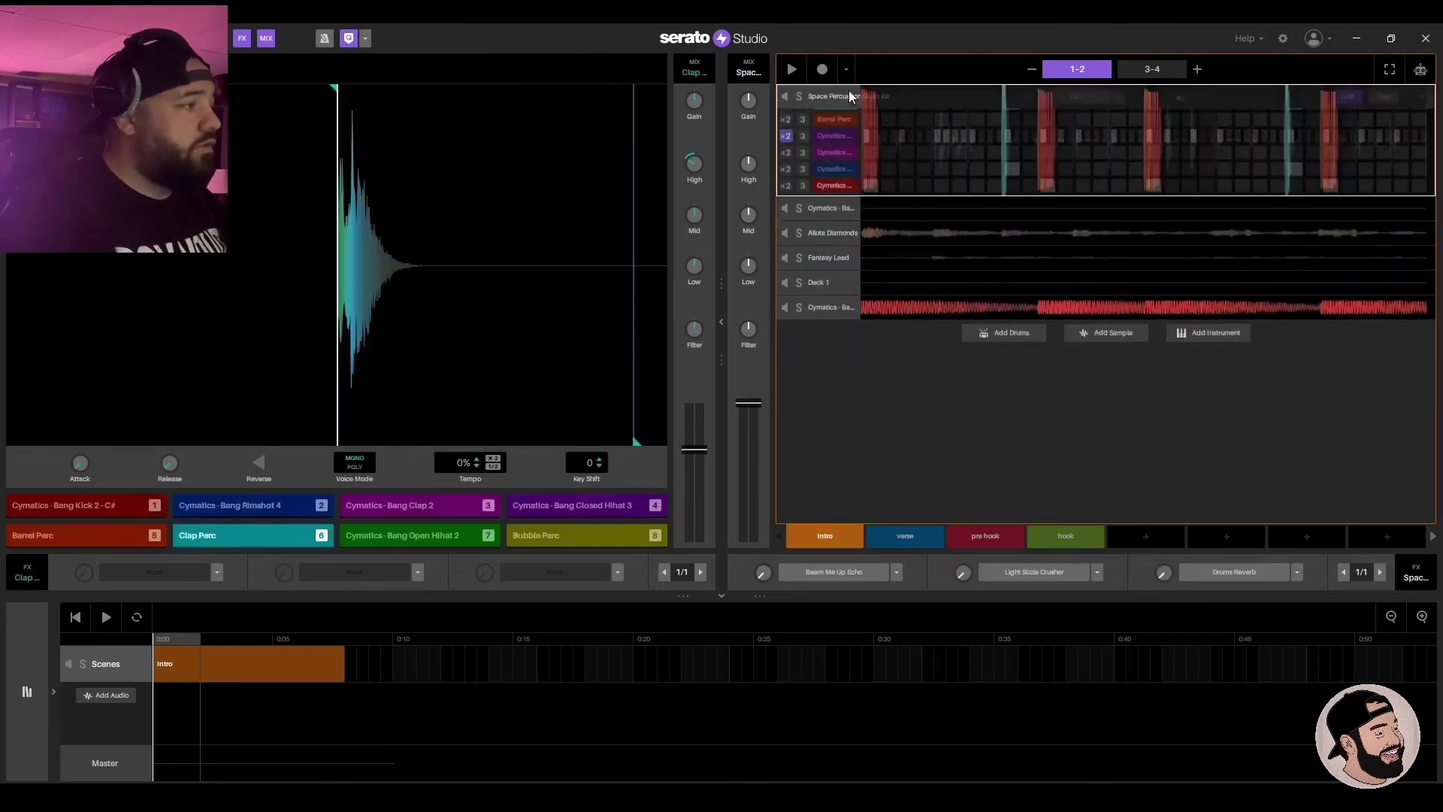
{"action": "left_click", "coordinate": [1384, 97]}
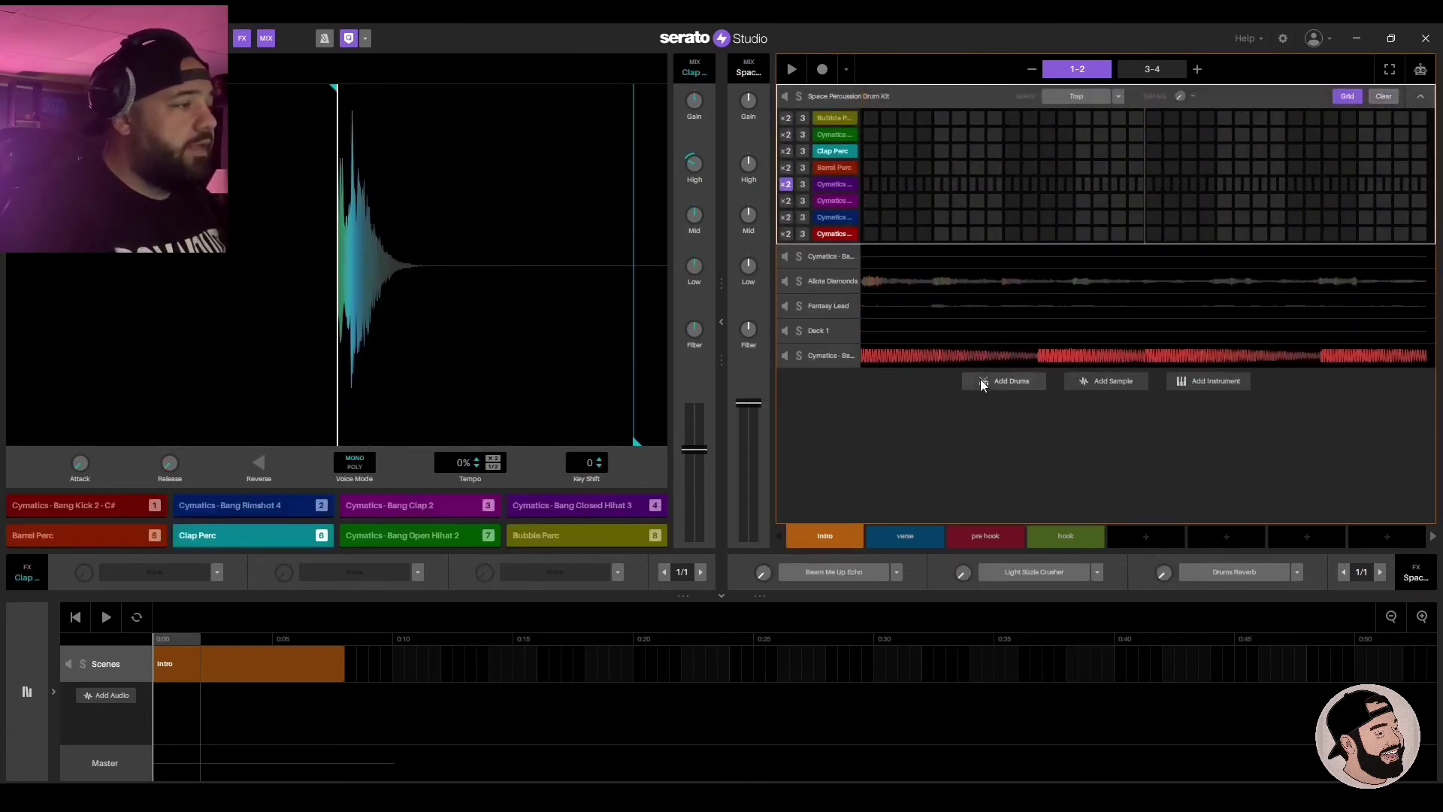
{"action": "left_click", "coordinate": [832, 356]}
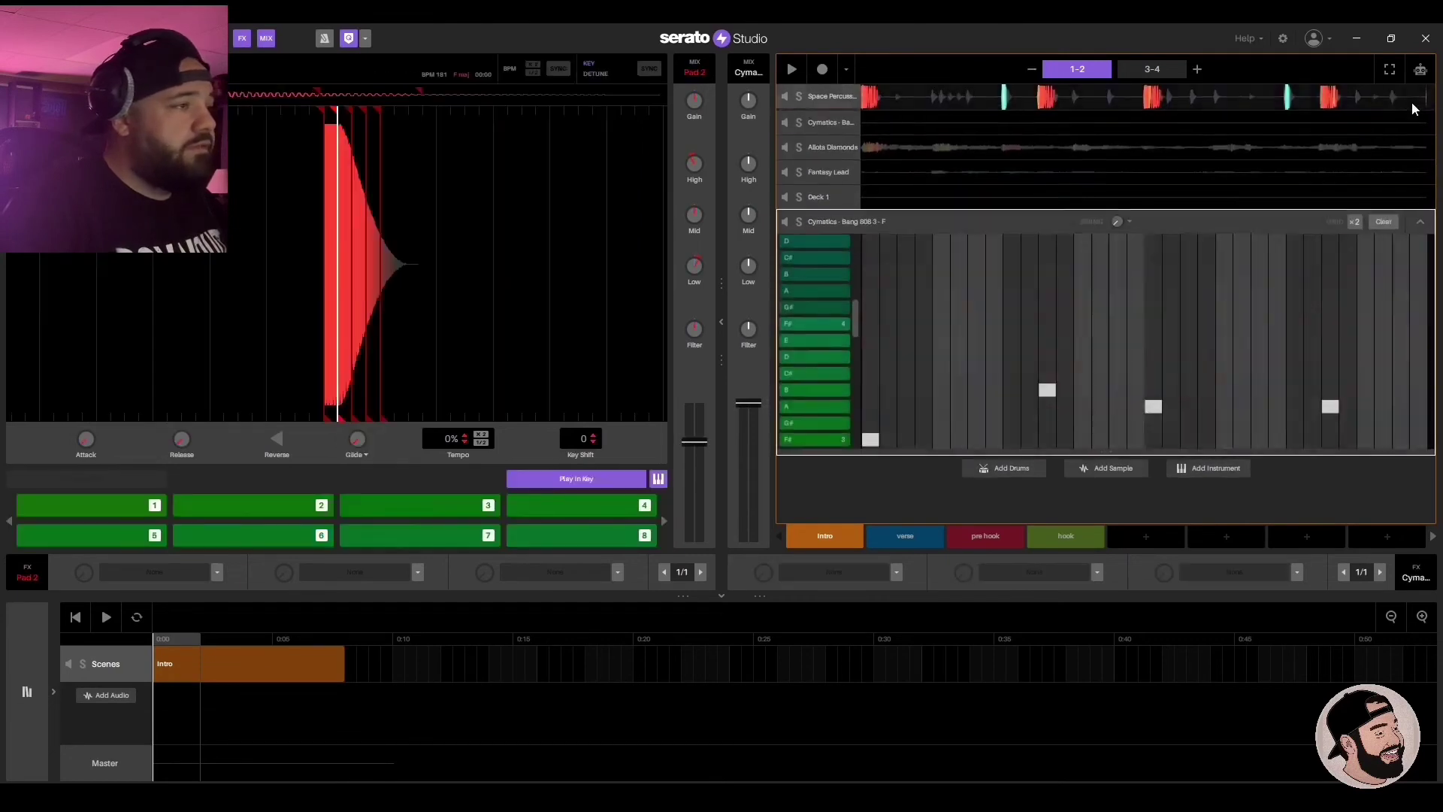
{"action": "left_click", "coordinate": [1384, 220]}
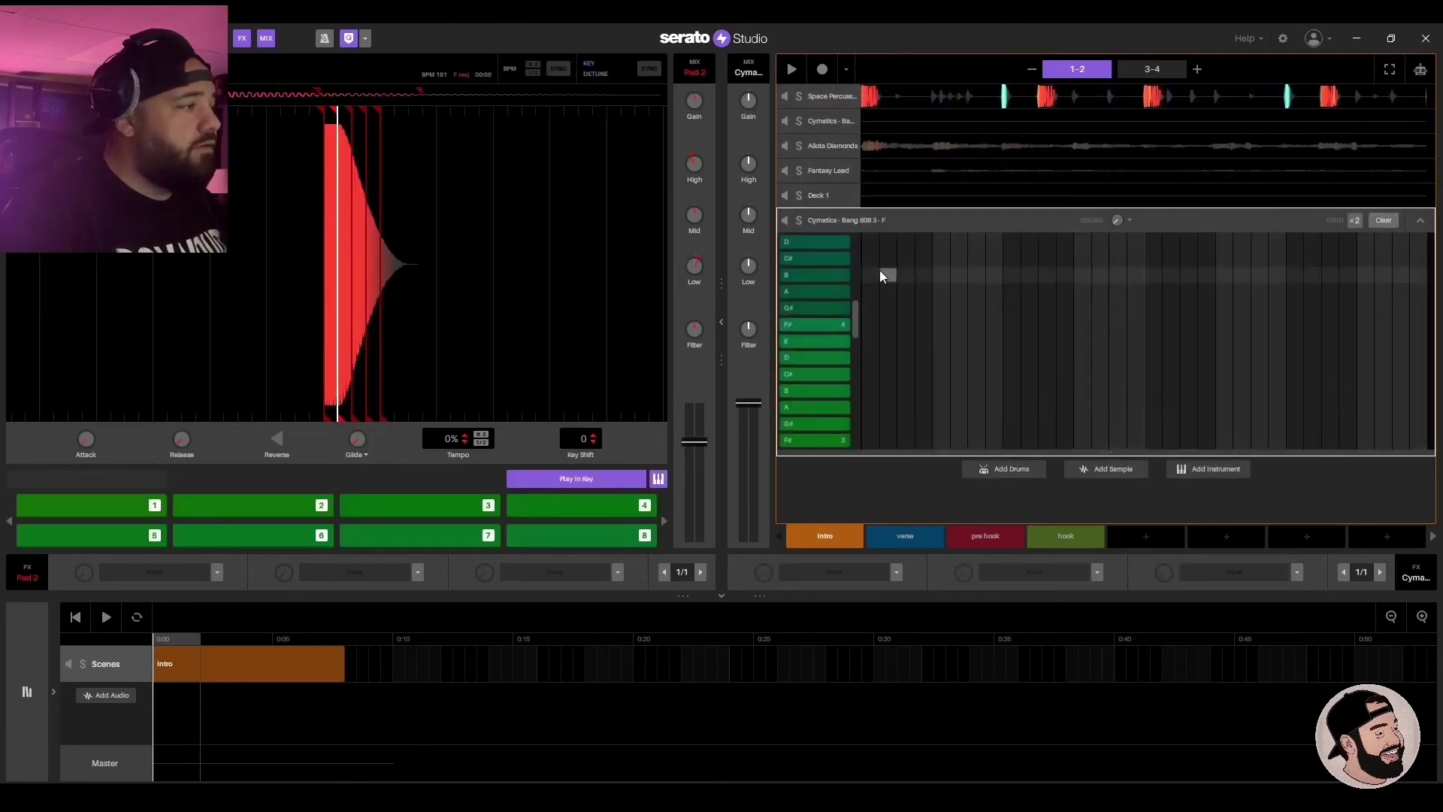
{"action": "left_click", "coordinate": [827, 219]}
{"action": "left_click", "coordinate": [828, 171]}
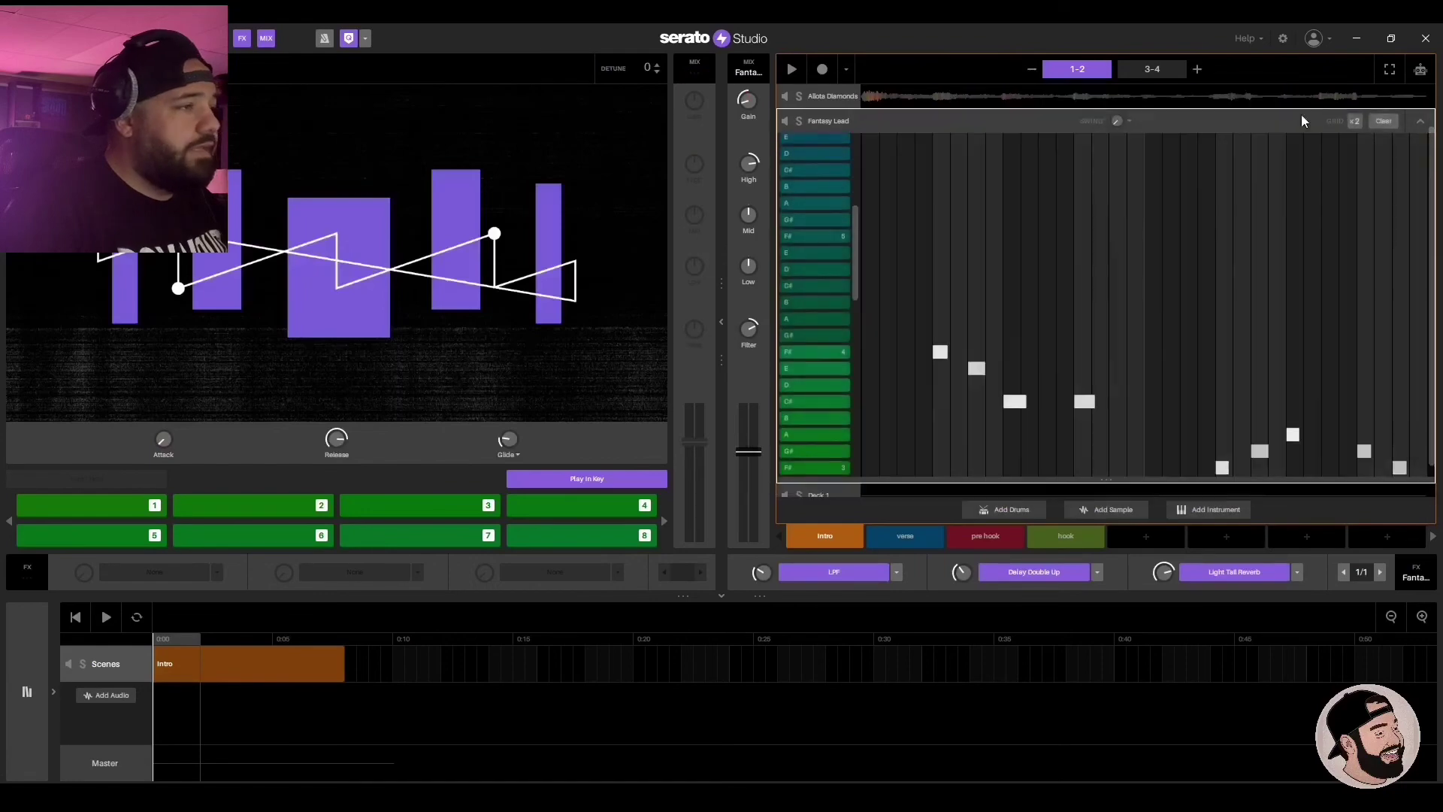
{"action": "left_click", "coordinate": [1420, 121]}
{"action": "left_click", "coordinate": [106, 617]}
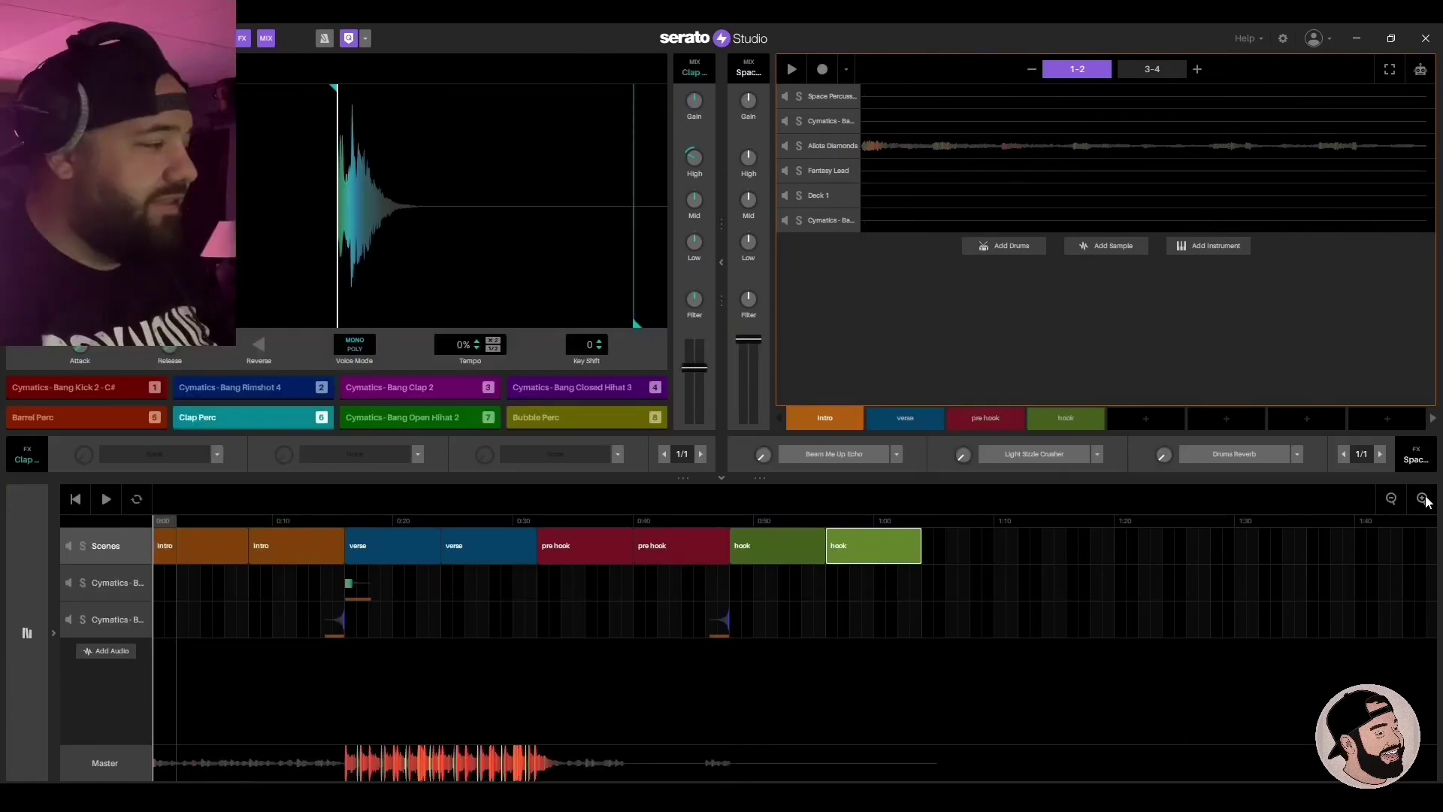
Step: Place Cymatics transition clips before the verse and audition the section change
{"action": "left_click", "coordinate": [1422, 499]}
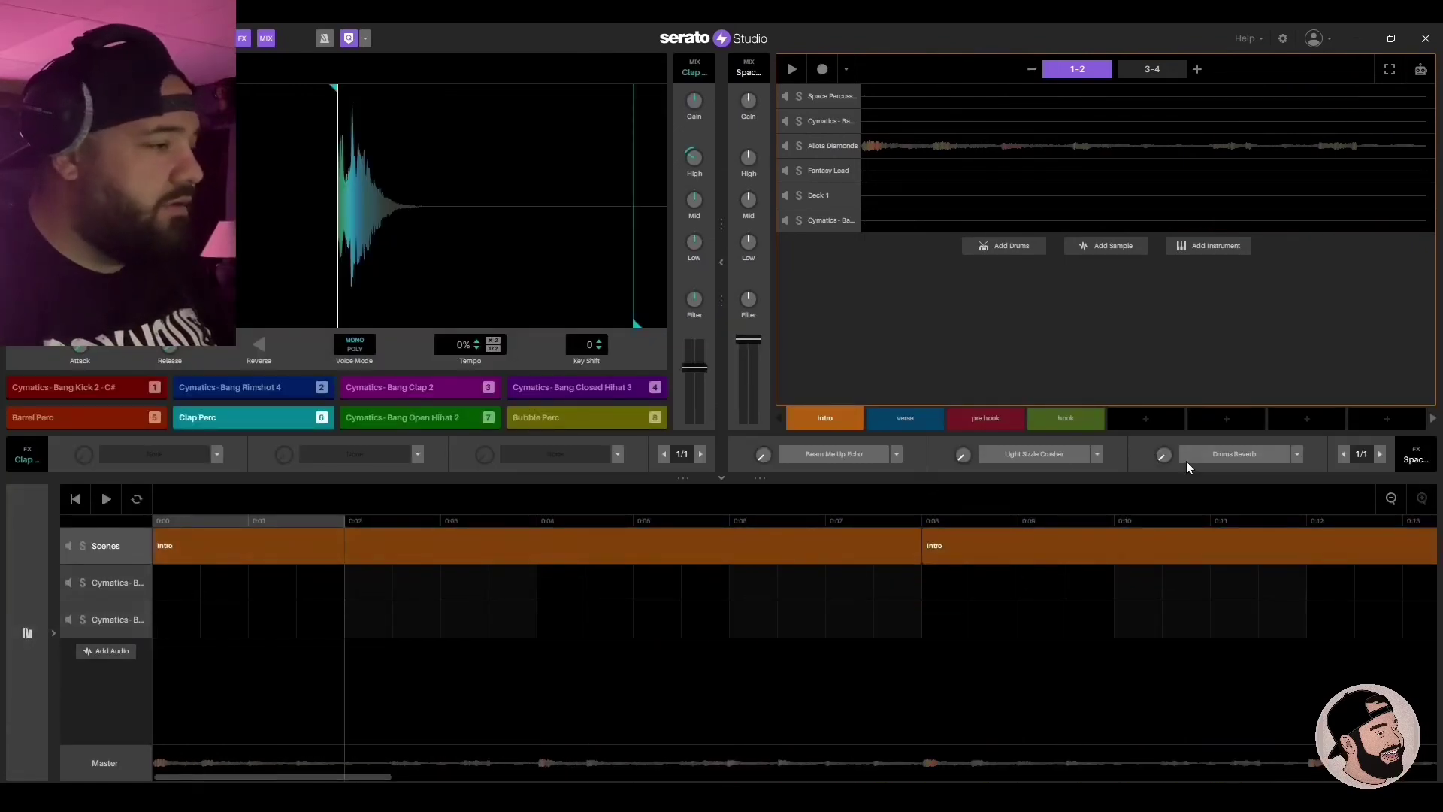
{"action": "left_click_drag", "start_coordinate": [352, 781], "coordinate": [504, 778]}
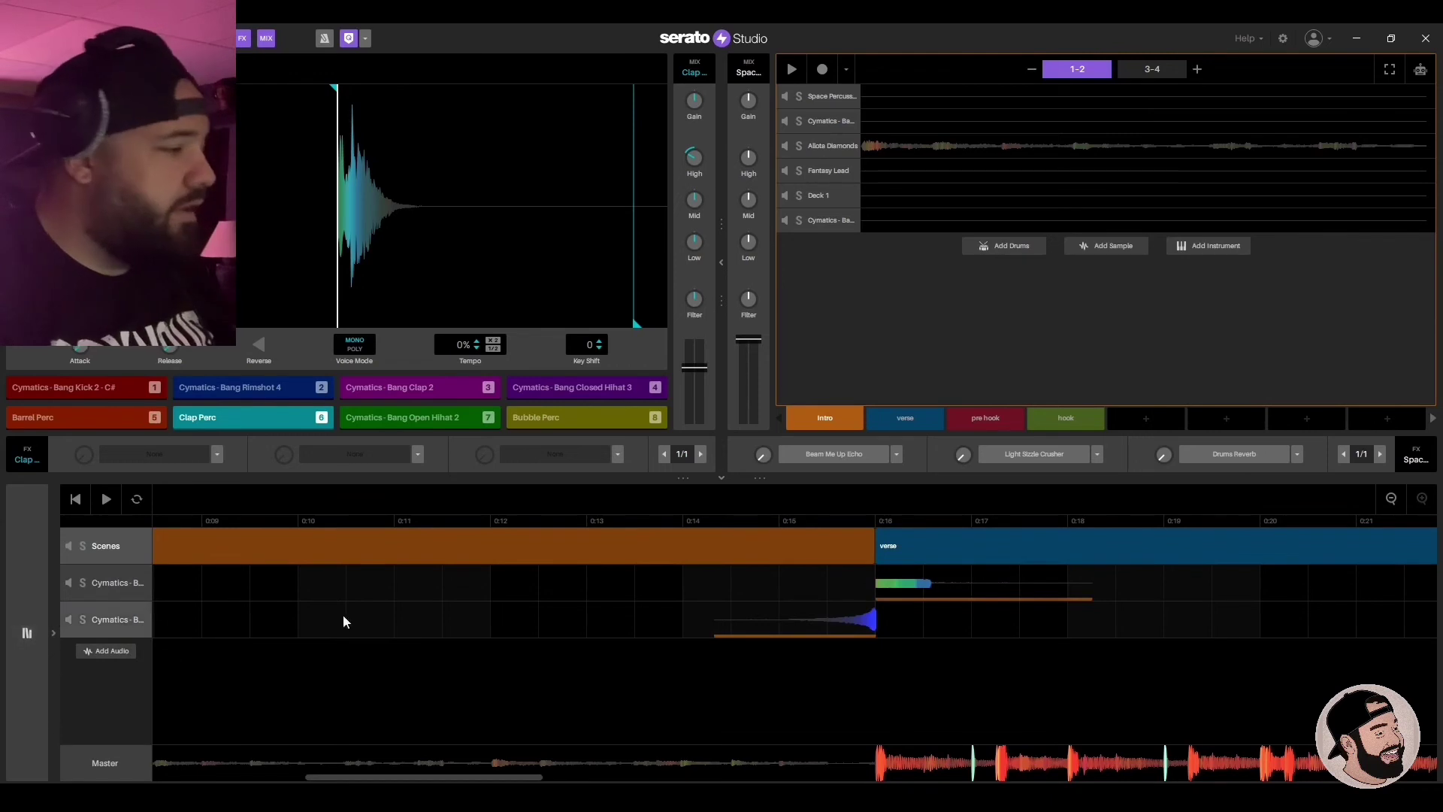
{"action": "left_click", "coordinate": [840, 624]}
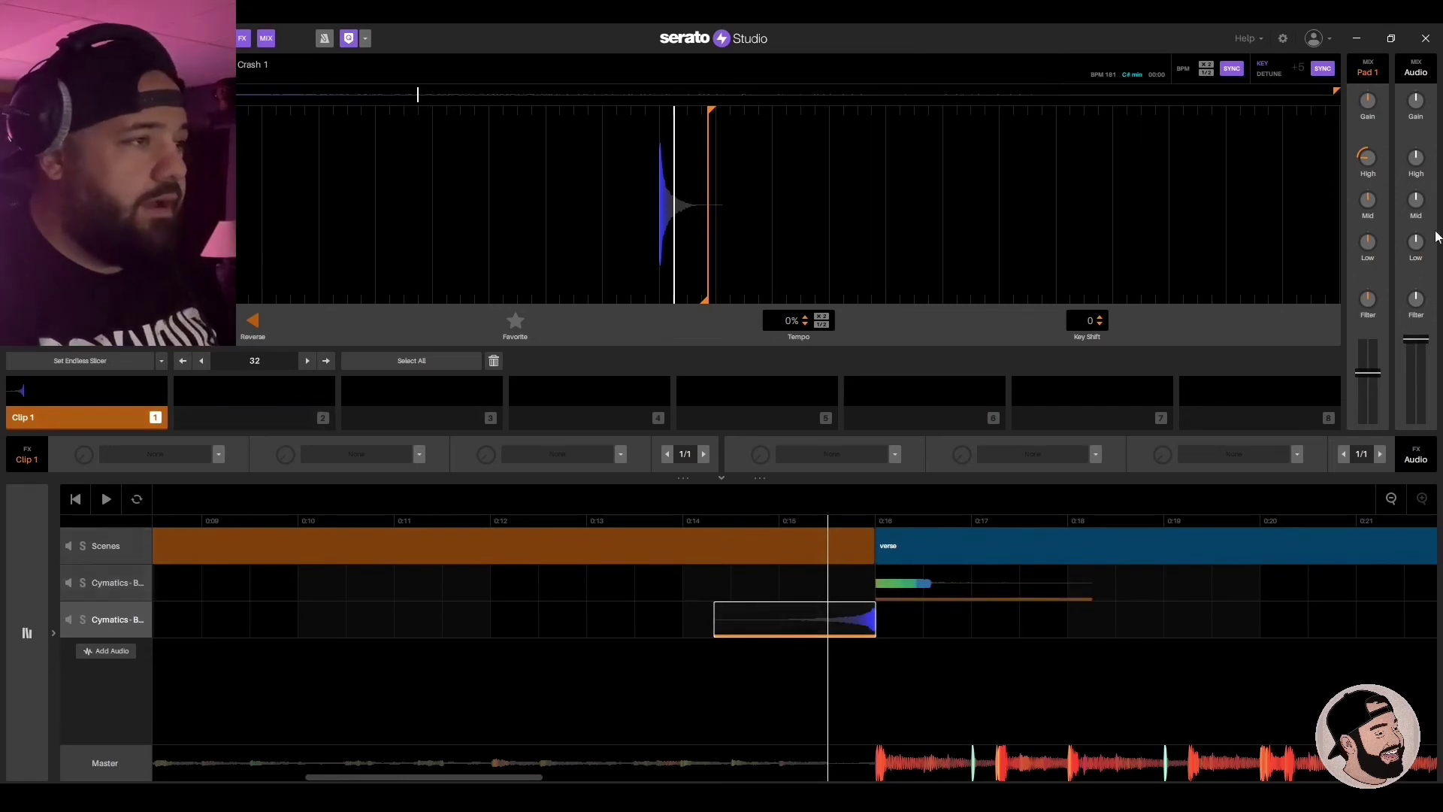
{"action": "left_click", "coordinate": [925, 580]}
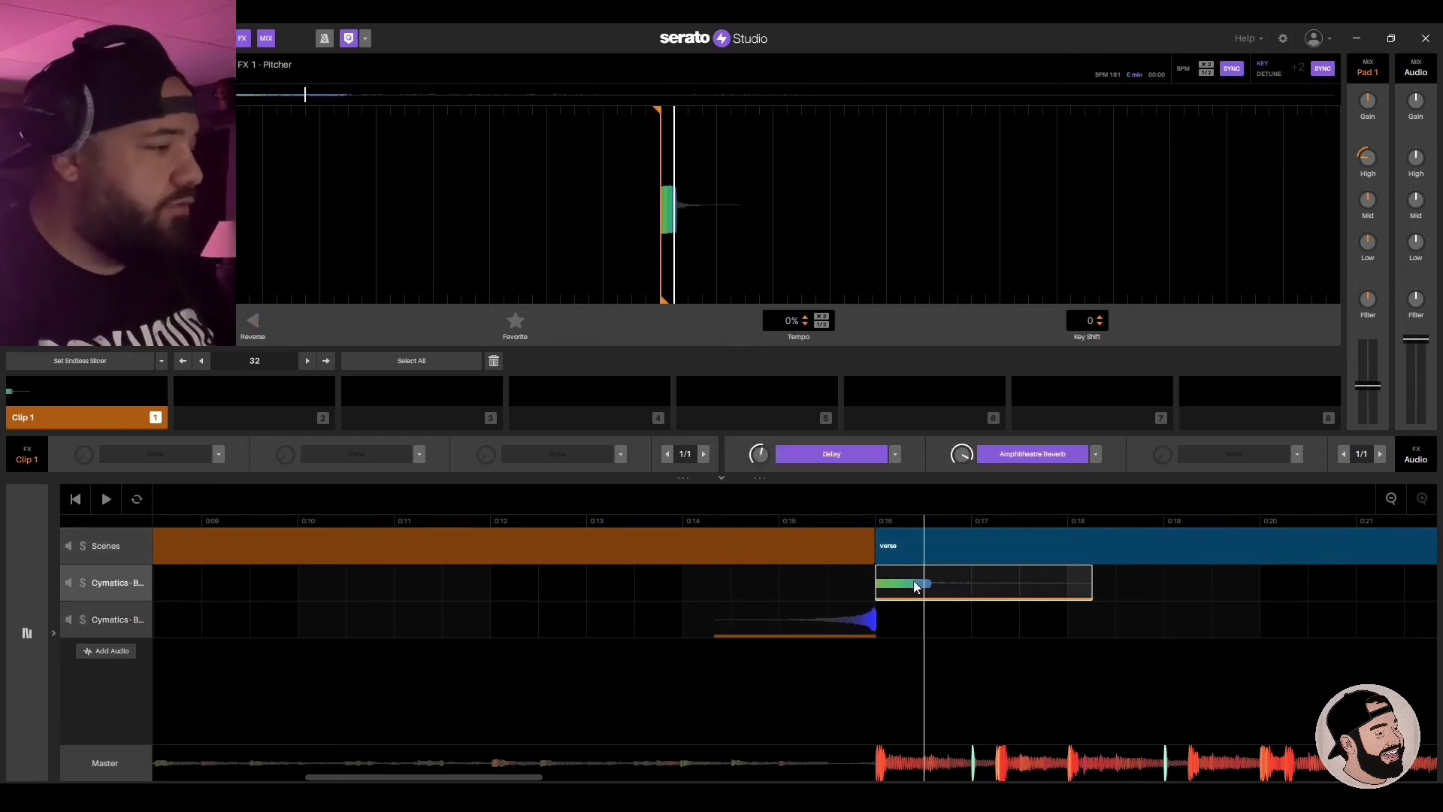
{"action": "key", "text": "space"}
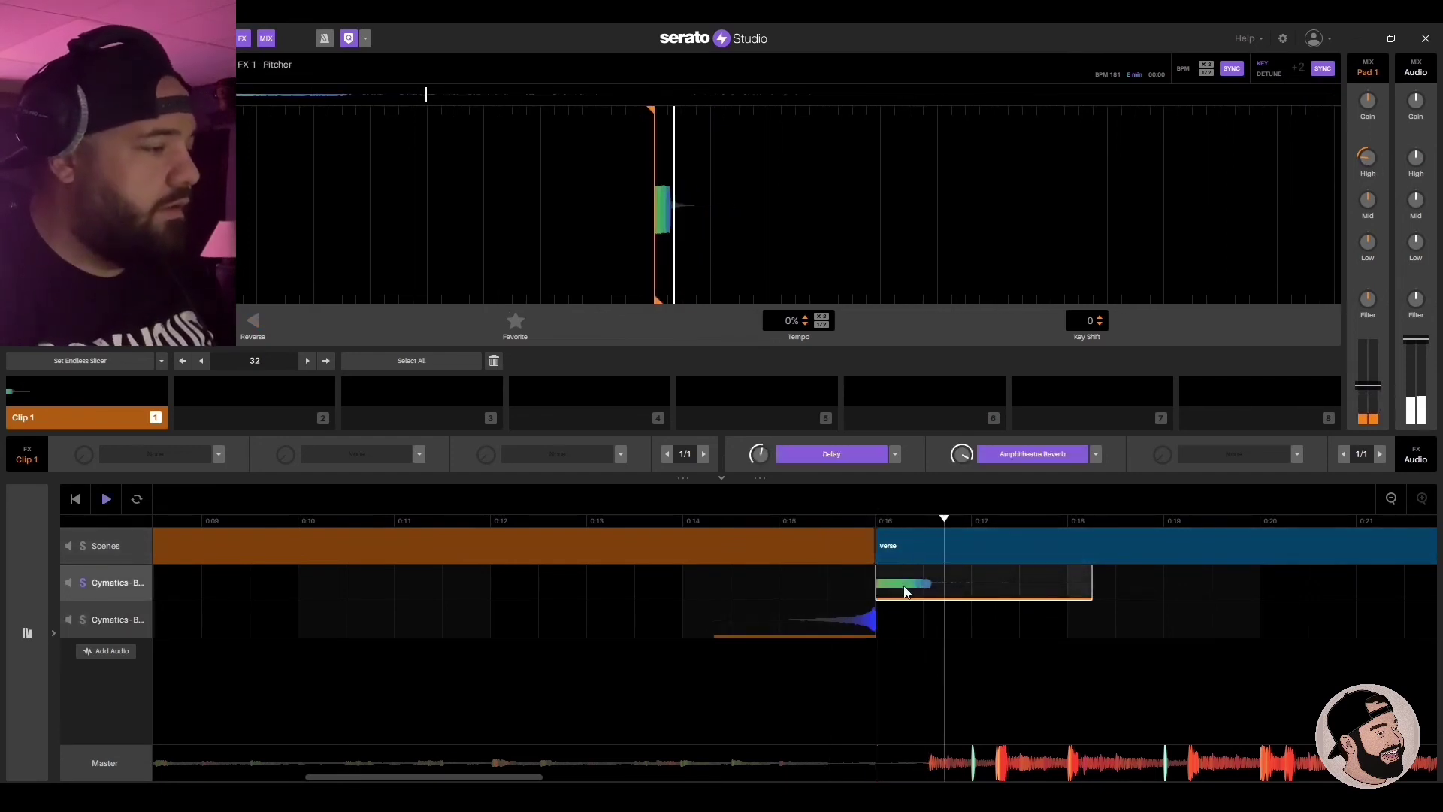
{"action": "key", "text": "space"}
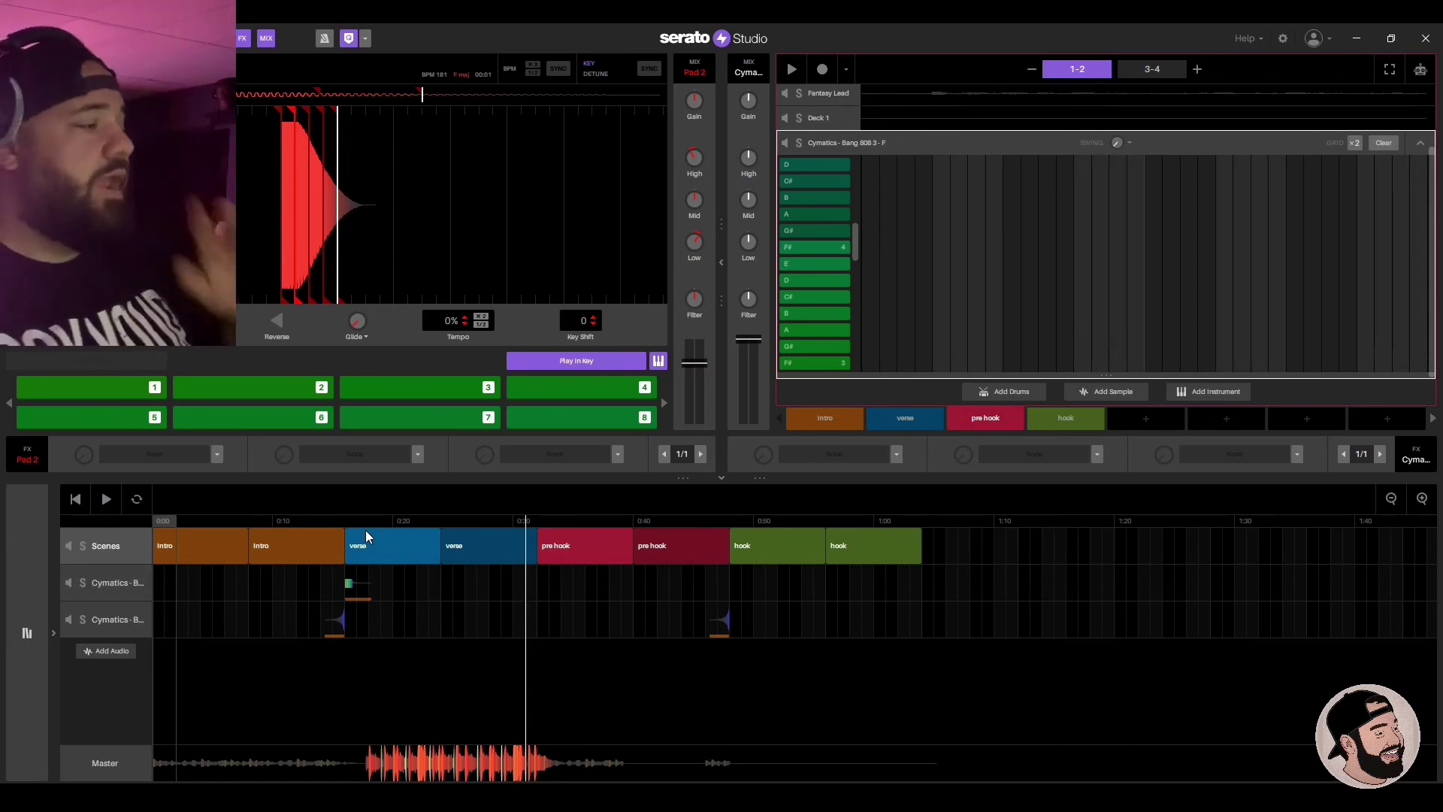
Step: Open the Cymatics - Bang FX 1 - Pitcher clip in the clip editor
{"action": "double_click", "coordinate": [357, 585]}
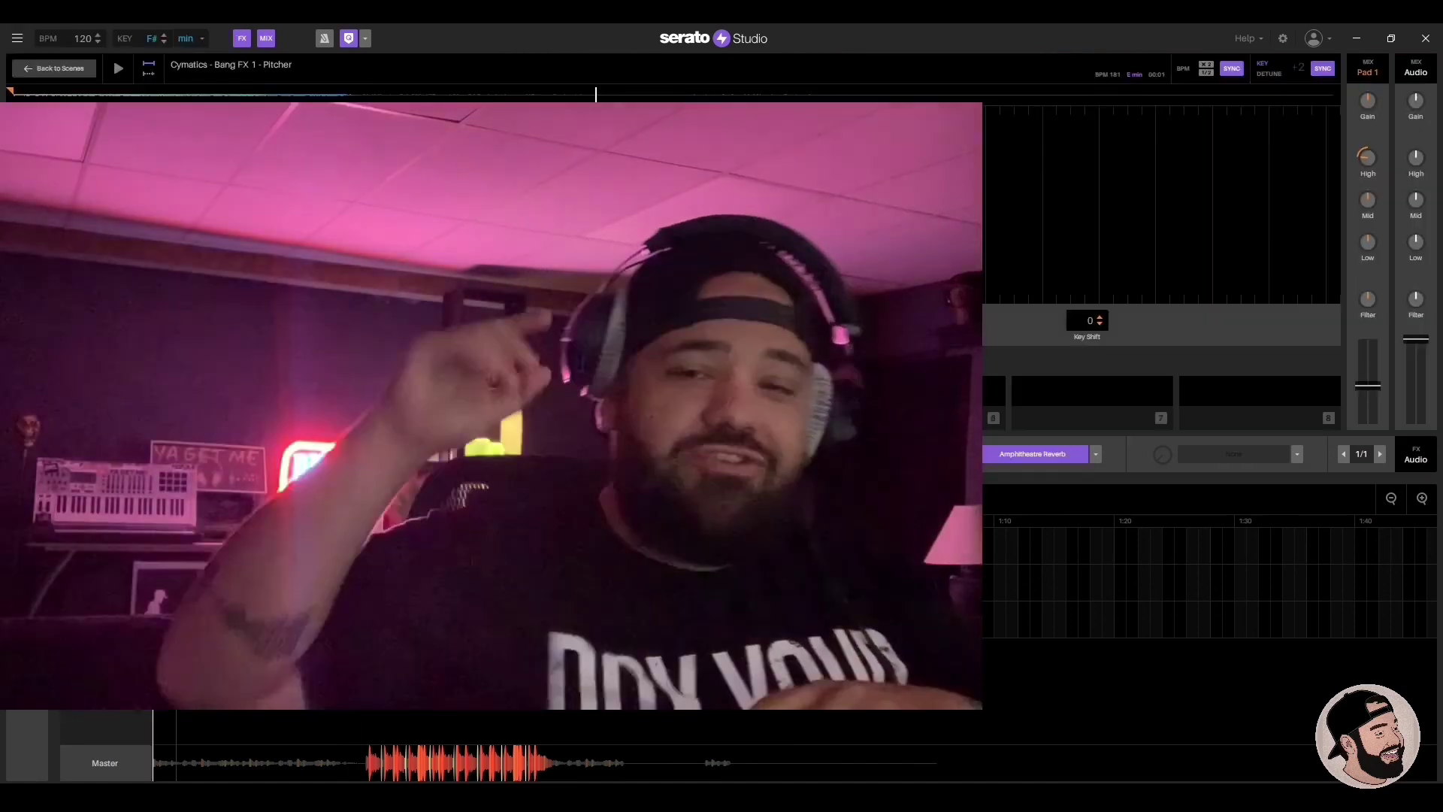